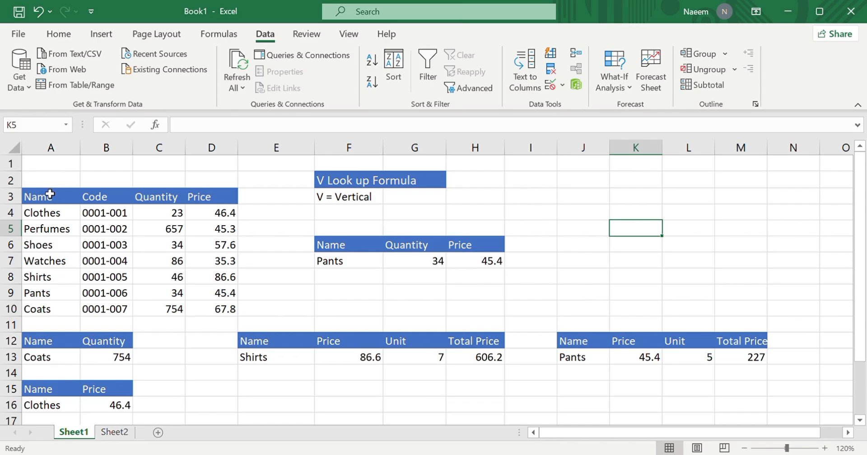
Copy the name Pants from the product table into the quantity lookup's name cell A13
{"action": "left_click_drag", "start_coordinate": [49, 194], "coordinate": [215, 312]}
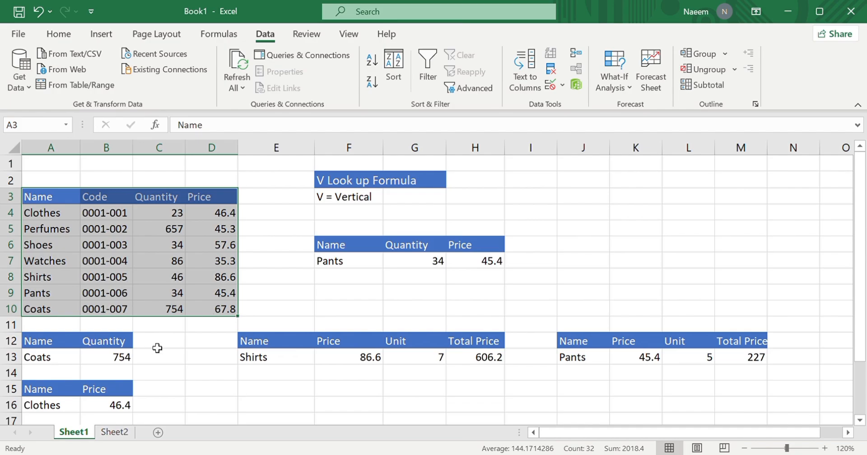
{"action": "left_click", "coordinate": [74, 364]}
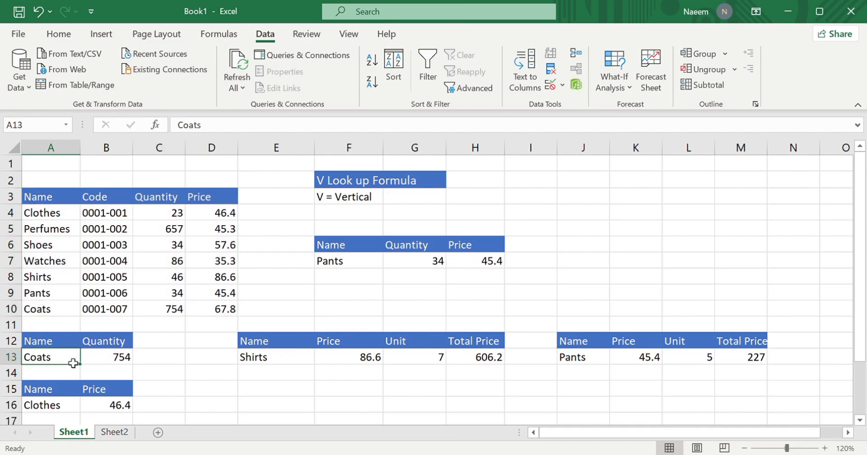
{"action": "left_click", "coordinate": [45, 292]}
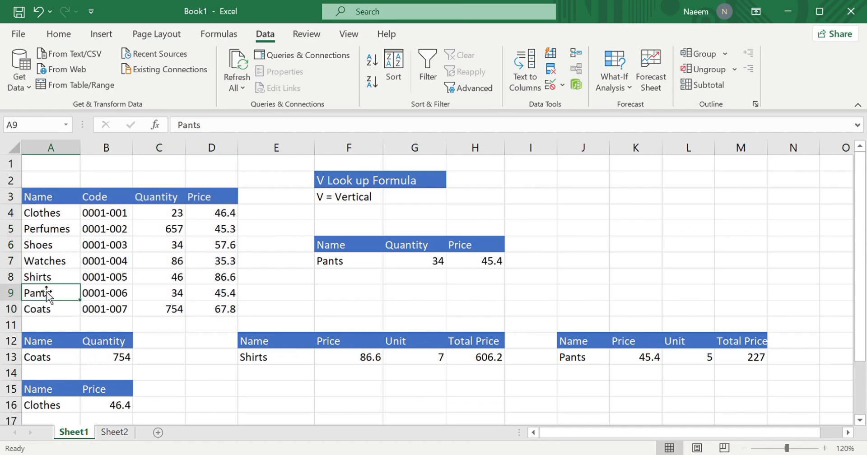
{"action": "key", "text": "ctrl+c"}
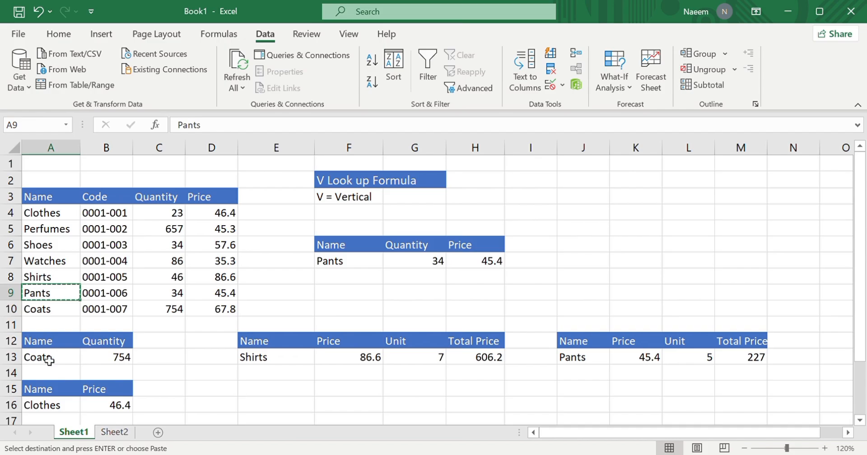
{"action": "left_click", "coordinate": [49, 360]}
{"action": "key", "text": "ctrl+v"}
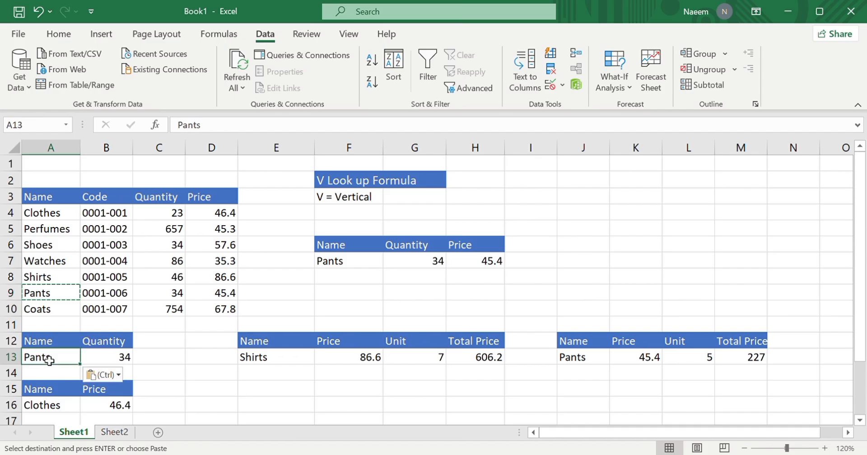
Copy the name Perfumes from the product table into the lookup name cells A13 and A16
{"action": "left_click", "coordinate": [52, 229]}
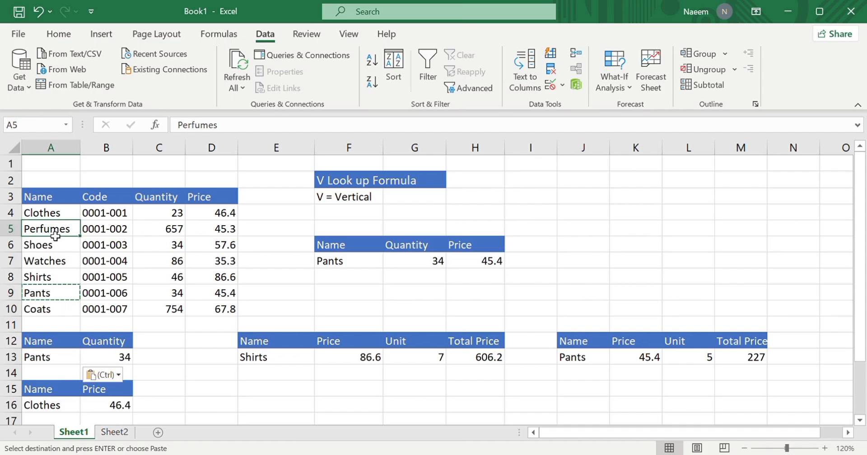
{"action": "key", "text": "ctrl+c"}
{"action": "left_click", "coordinate": [61, 361]}
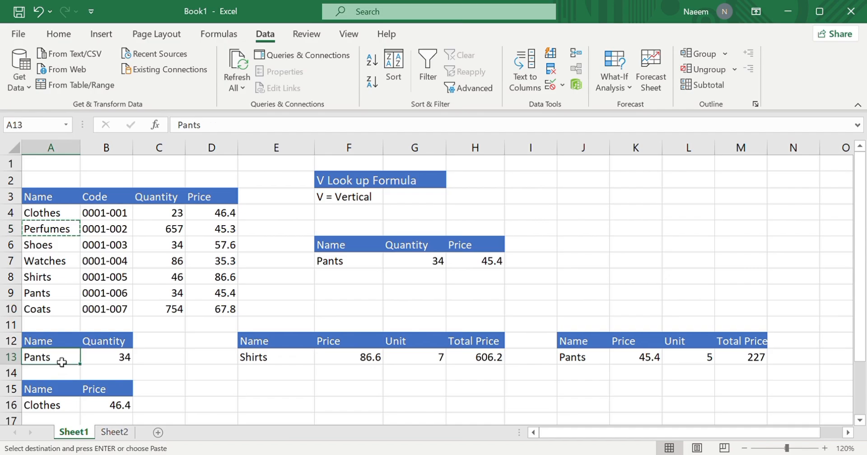
{"action": "key", "text": "ctrl+v"}
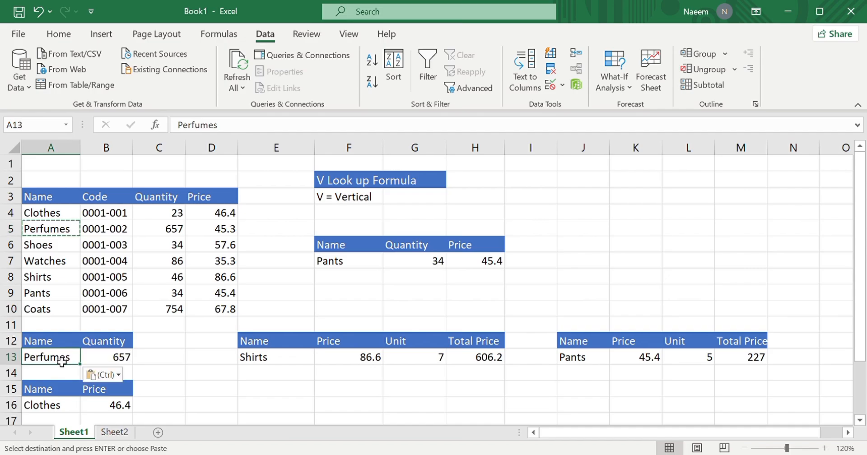
{"action": "left_click", "coordinate": [47, 414]}
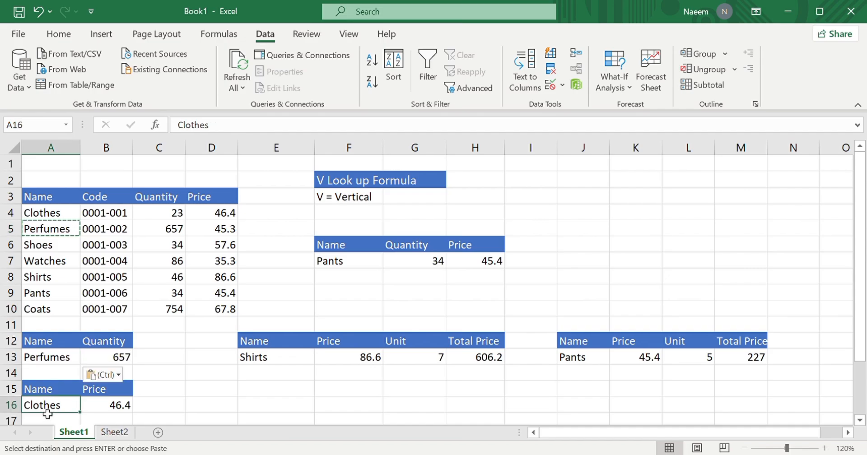
{"action": "key", "text": "ctrl+v"}
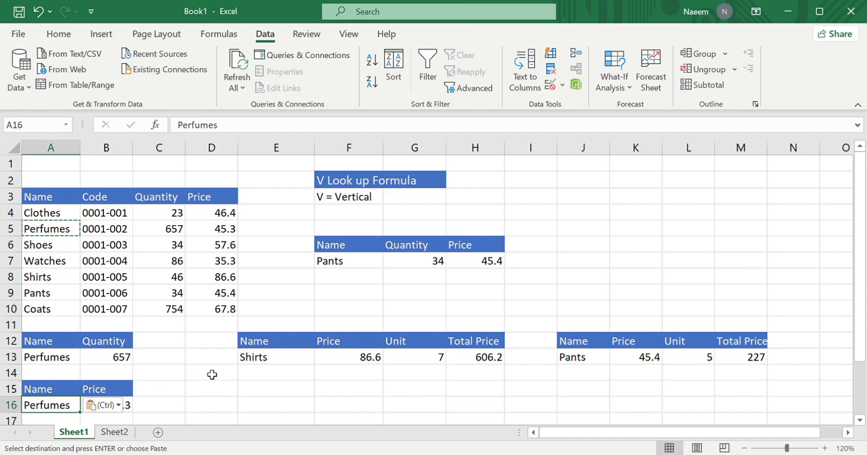
Copy the name Shirts from the product table into the price lookup's name cell A16
{"action": "left_click", "coordinate": [161, 378]}
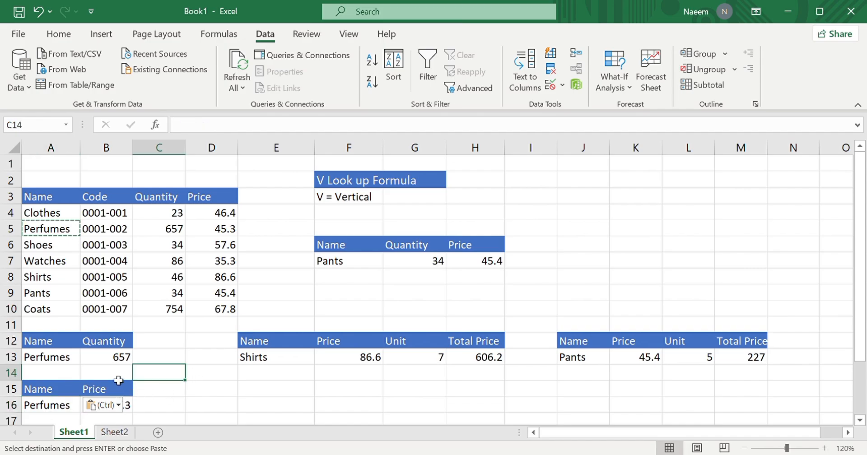
{"action": "left_click", "coordinate": [114, 373]}
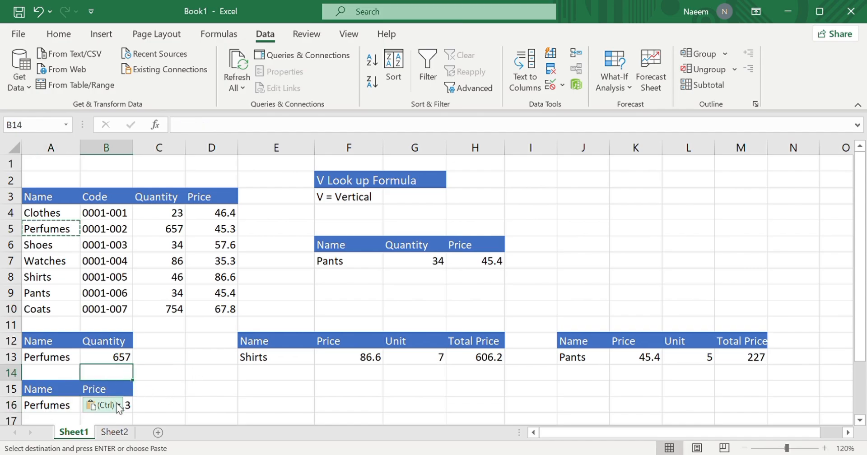
{"action": "left_click", "coordinate": [164, 394]}
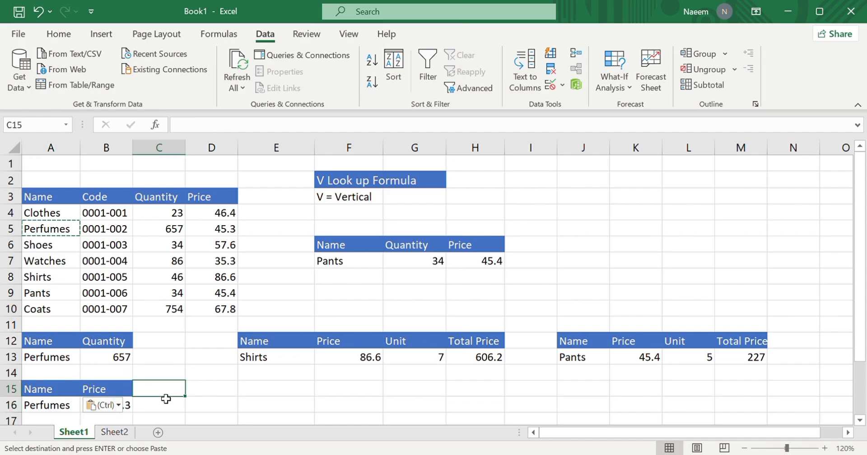
{"action": "left_click", "coordinate": [43, 249]}
{"action": "left_click", "coordinate": [48, 280]}
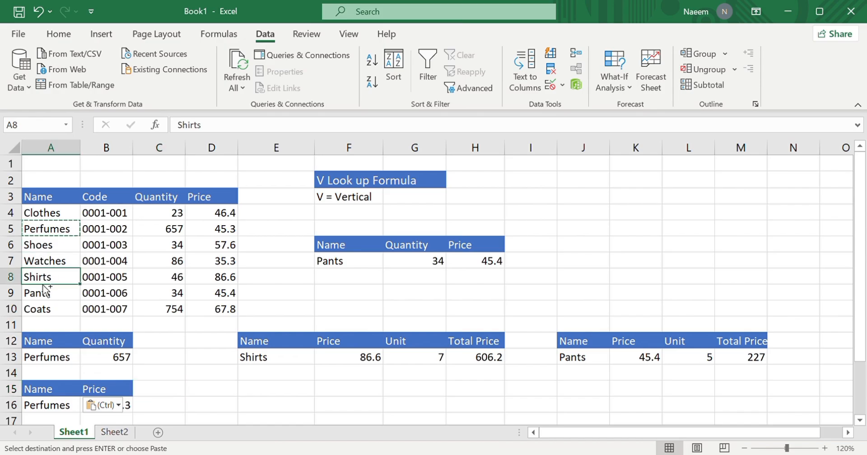
{"action": "key", "text": "ctrl+c"}
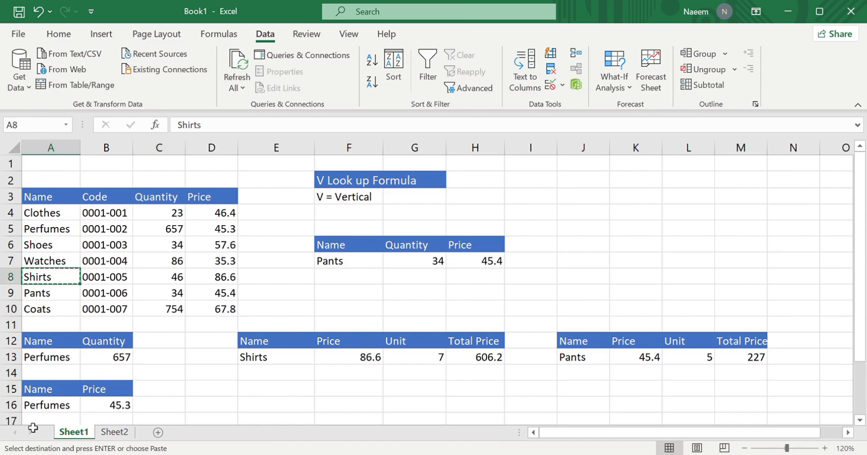
{"action": "left_click", "coordinate": [43, 409]}
{"action": "key", "text": "ctrl+v"}
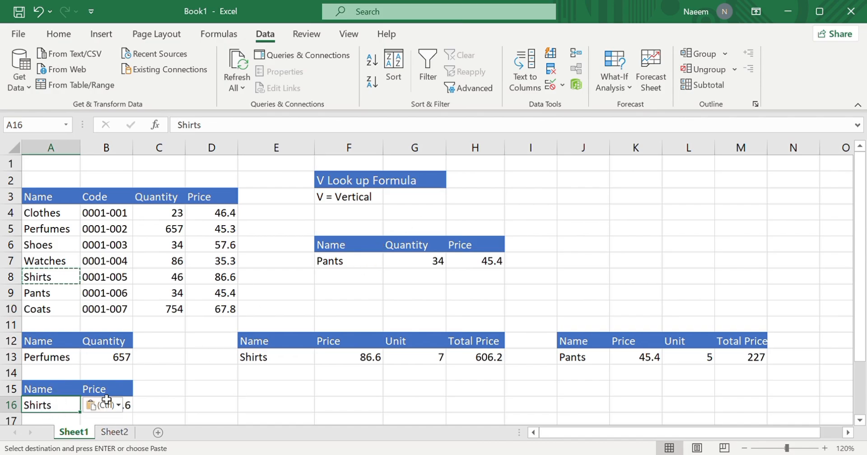
Clear the quantity lookup formula from cell B13
{"action": "left_click", "coordinate": [105, 362]}
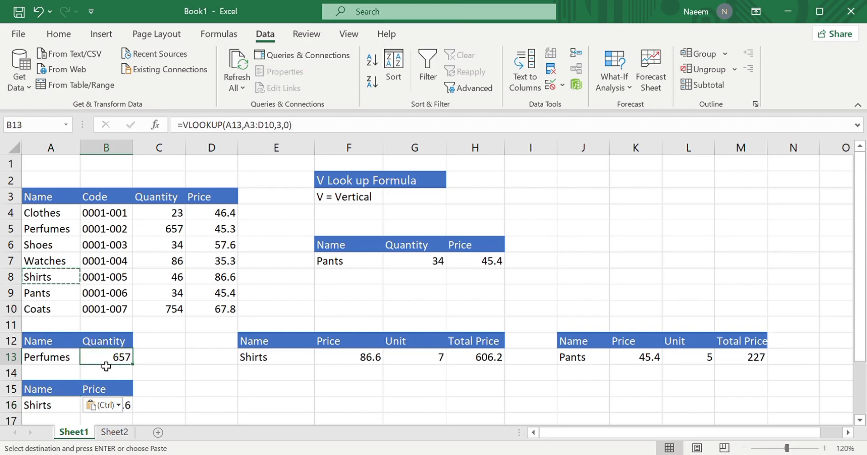
{"action": "key", "text": "BackSpace"}
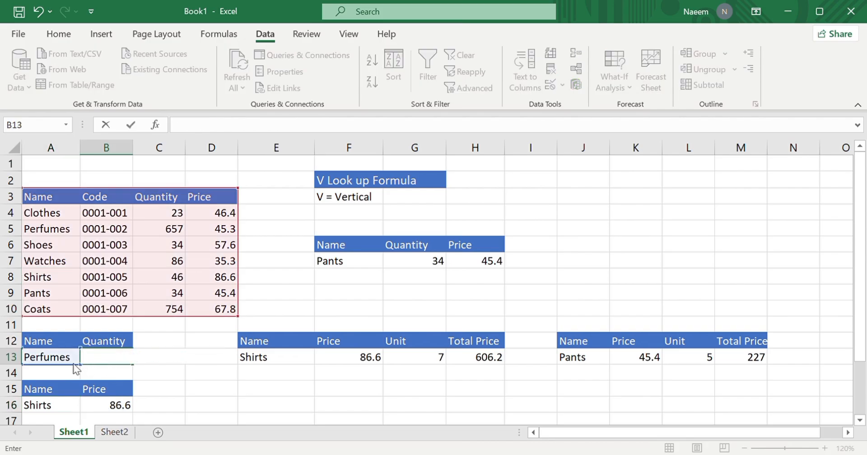
{"action": "left_click", "coordinate": [74, 358]}
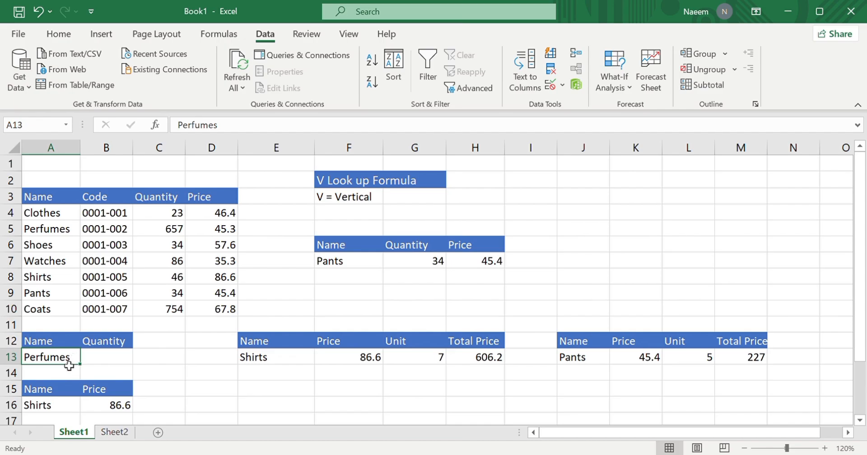
Replace the product name in cell A13 with Pants
{"action": "double_click", "coordinate": [71, 361]}
{"action": "key", "text": "BackSpace"}
{"action": "key", "text": "BackSpace"}
{"action": "key", "text": "BackSpace"}
{"action": "key", "text": "BackSpace"}
{"action": "key", "text": "BackSpace"}
{"action": "key", "text": "BackSpace"}
{"action": "key", "text": "BackSpace"}
{"action": "key", "text": "BackSpace"}
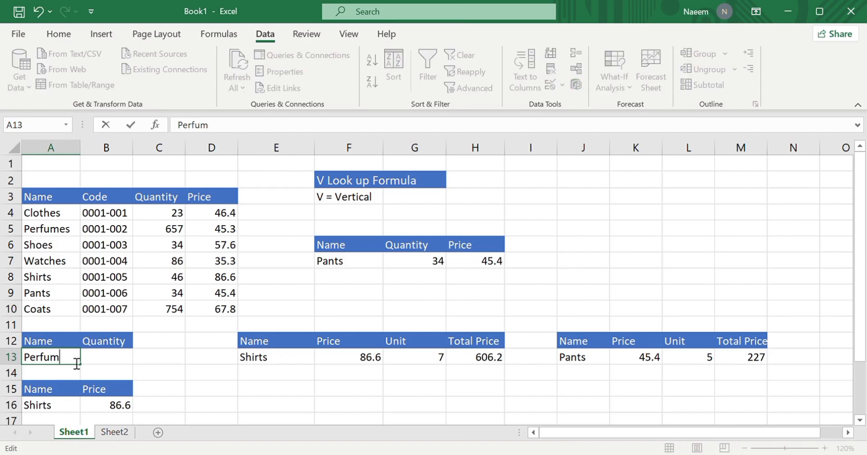
{"action": "type", "text": "PAnts"}
{"action": "key", "text": "BackSpace"}
{"action": "key", "text": "BackSpace"}
{"action": "key", "text": "BackSpace"}
{"action": "key", "text": "BackSpace"}
{"action": "type", "text": "ants"}
{"action": "key", "text": "Return"}
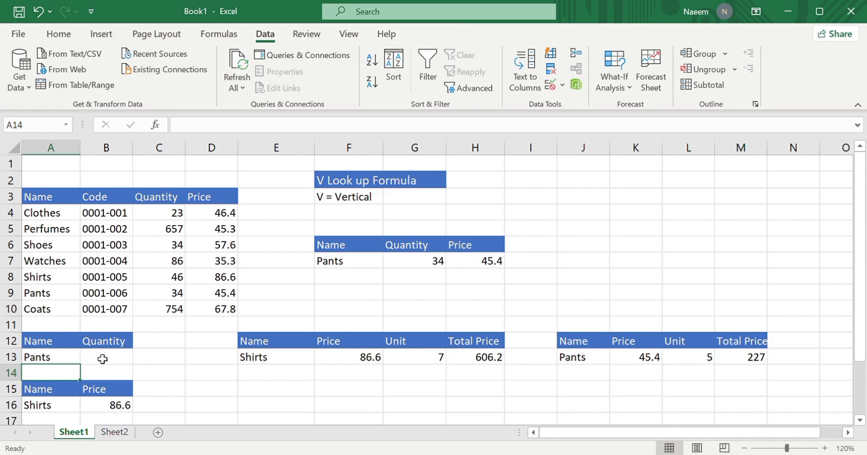
Enter =vlookup(A13,A4:D10,3,0) in cell B13 to look up the product's quantity with an exact match
{"action": "left_click", "coordinate": [103, 360]}
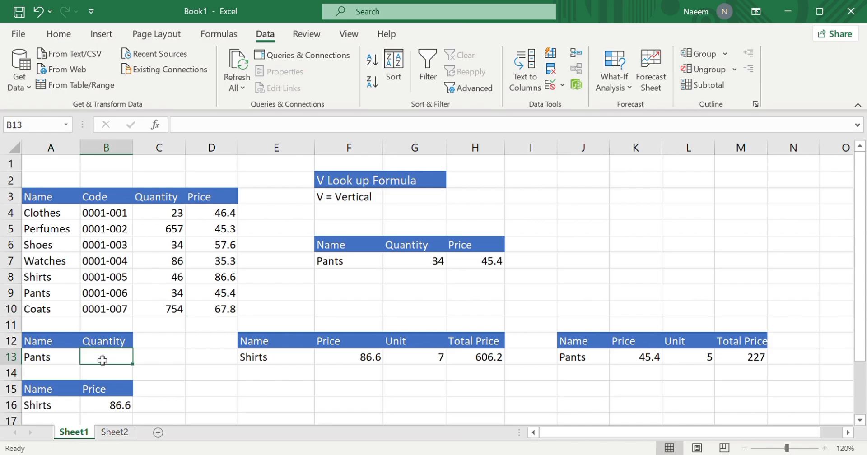
{"action": "type", "text": "=v"}
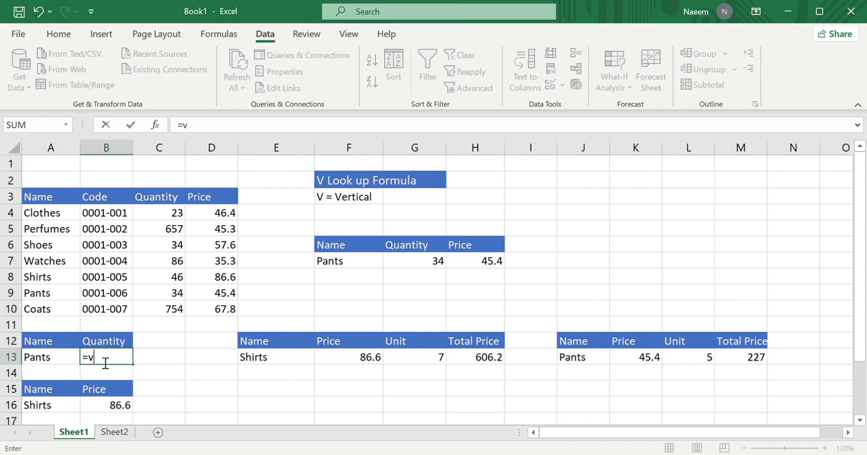
{"action": "type", "text": "lookup("}
{"action": "left_click", "coordinate": [56, 362]}
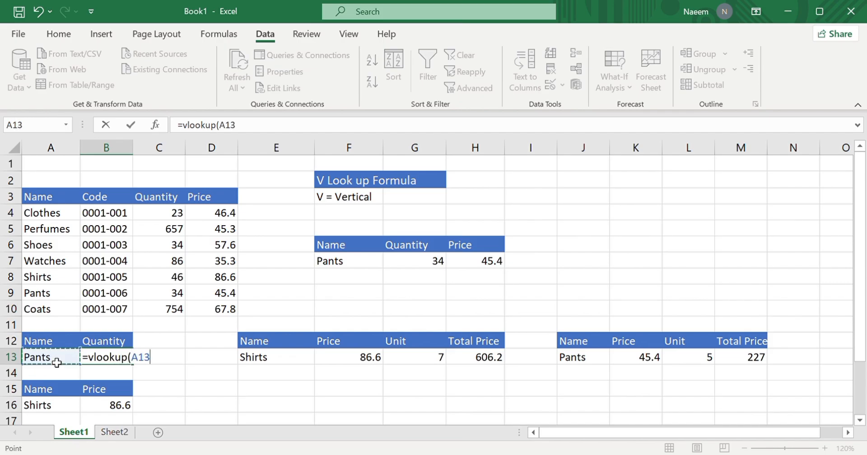
{"action": "type", "text": ","}
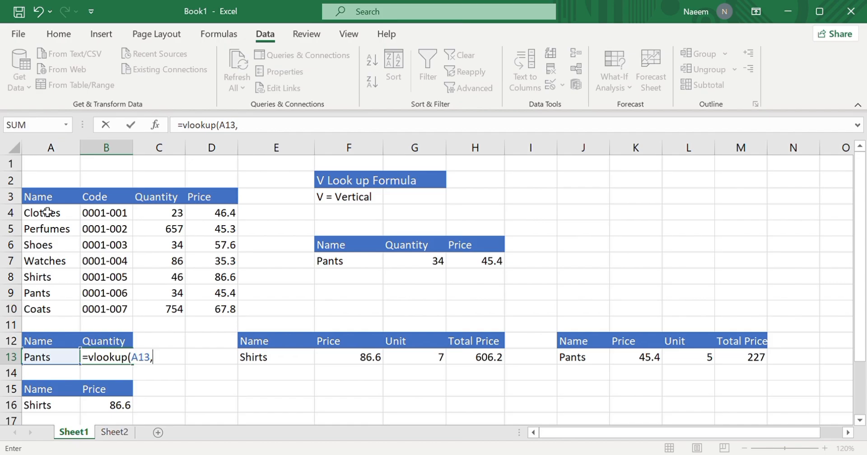
{"action": "left_click_drag", "start_coordinate": [49, 213], "coordinate": [223, 322]}
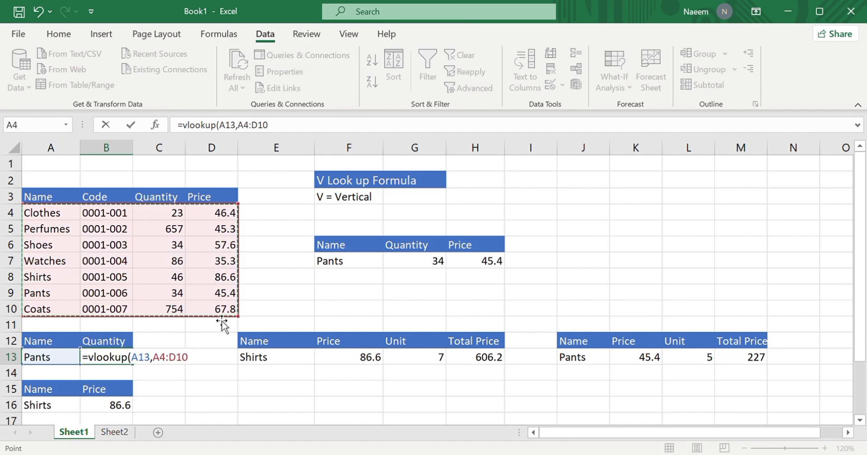
{"action": "type", "text": ","}
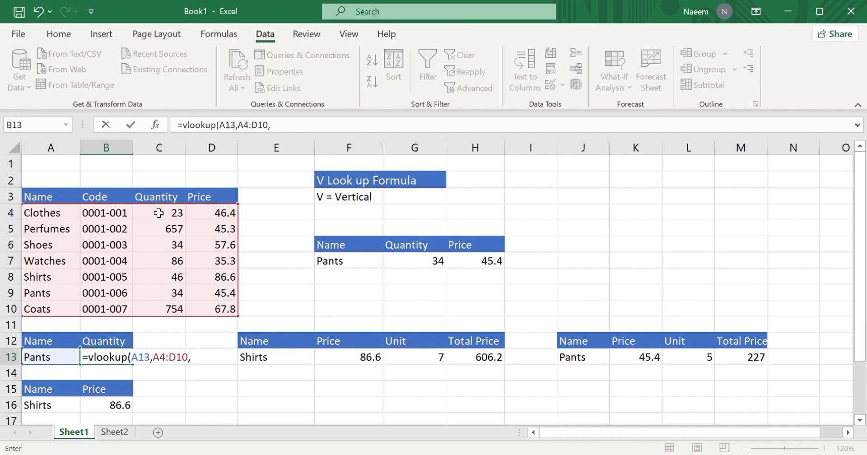
{"action": "type", "text": "3."}
{"action": "key", "text": "BackSpace"}
{"action": "type", "text": ",0"}
{"action": "type", "text": ")"}
{"action": "key", "text": "Return"}
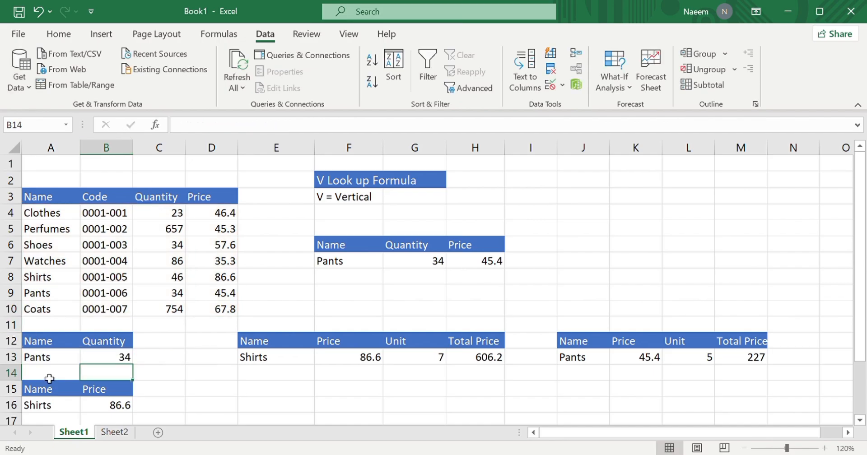
Test the quantity lookup by changing the name in A13 to Shirts and finally to Coats
{"action": "left_click", "coordinate": [69, 361]}
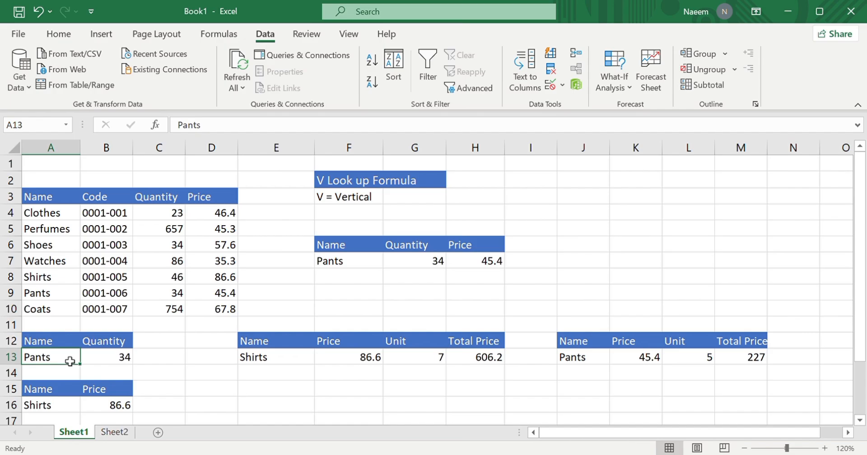
{"action": "type", "text": "SHirts"}
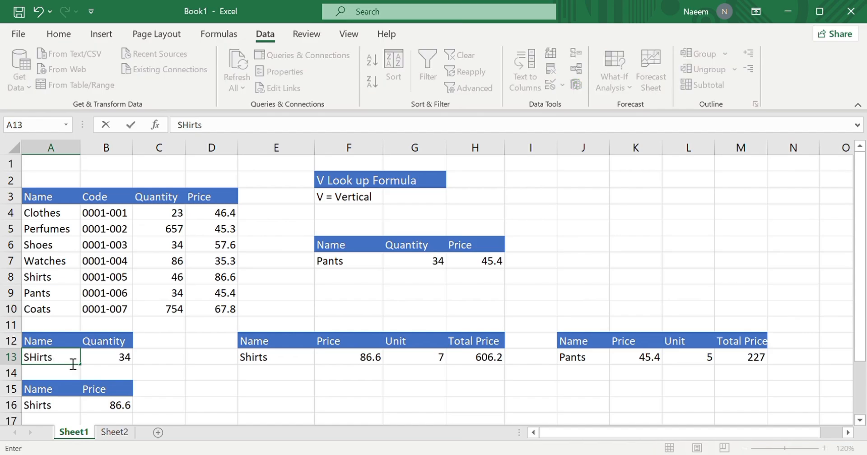
{"action": "key", "text": "Return"}
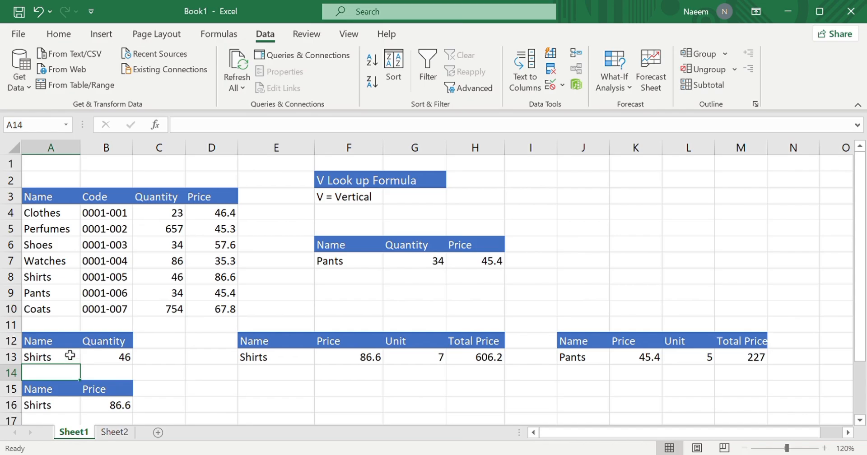
{"action": "left_click", "coordinate": [69, 362]}
{"action": "type", "text": "C"}
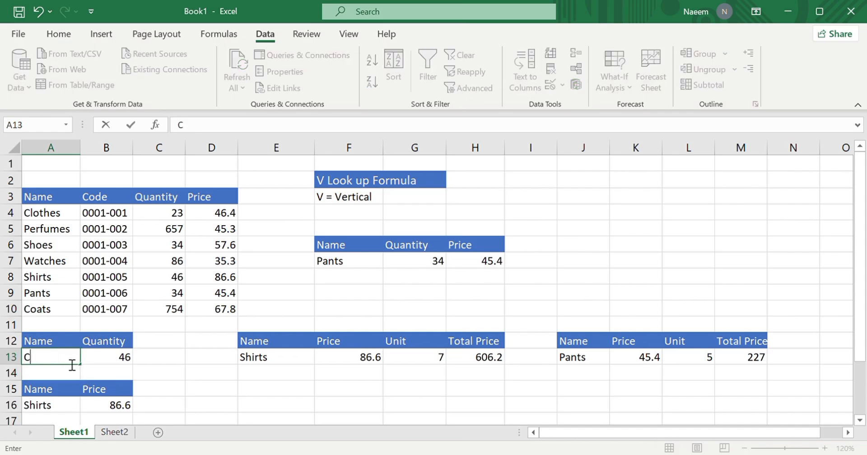
{"action": "type", "text": "oats"}
{"action": "key", "text": "Return"}
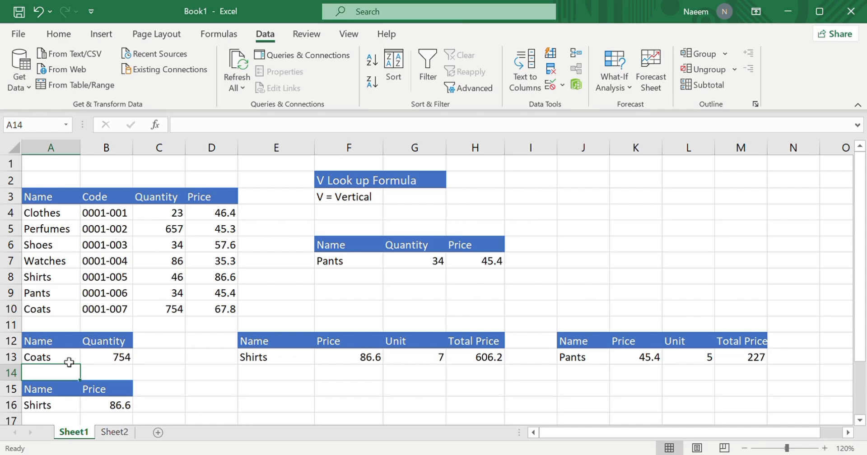
Clear the price lookup formula from cell B16
{"action": "left_click", "coordinate": [120, 405]}
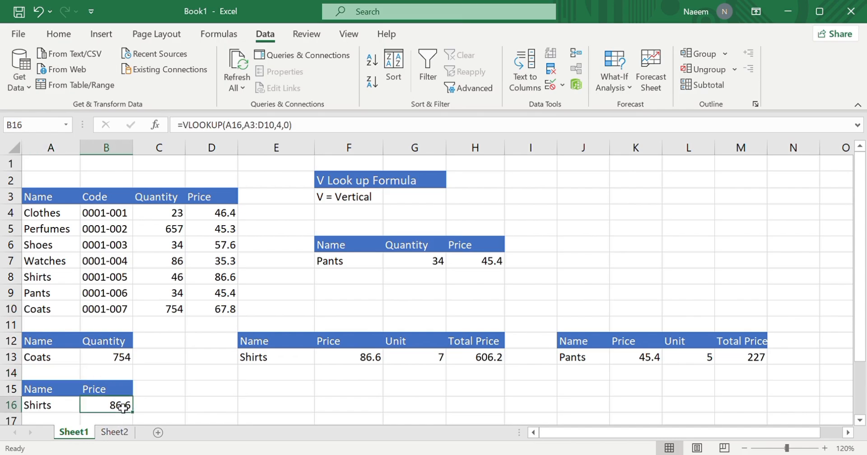
{"action": "double_click", "coordinate": [122, 407]}
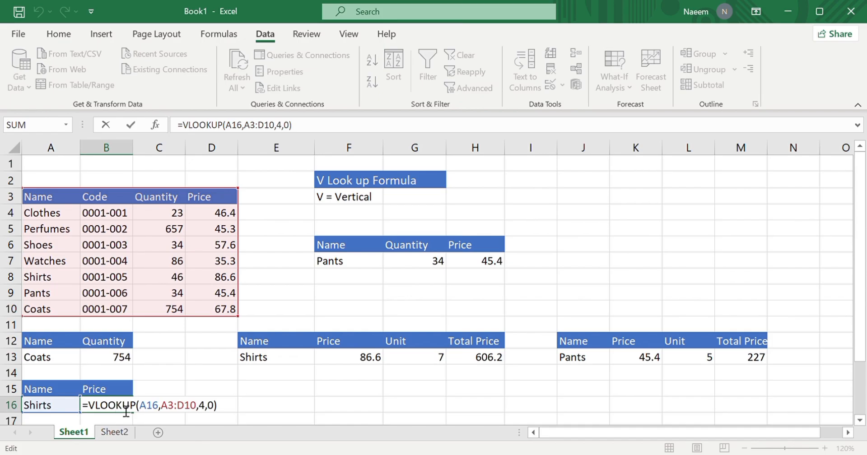
{"action": "triple_click", "coordinate": [126, 411]}
{"action": "key", "text": "BackSpace"}
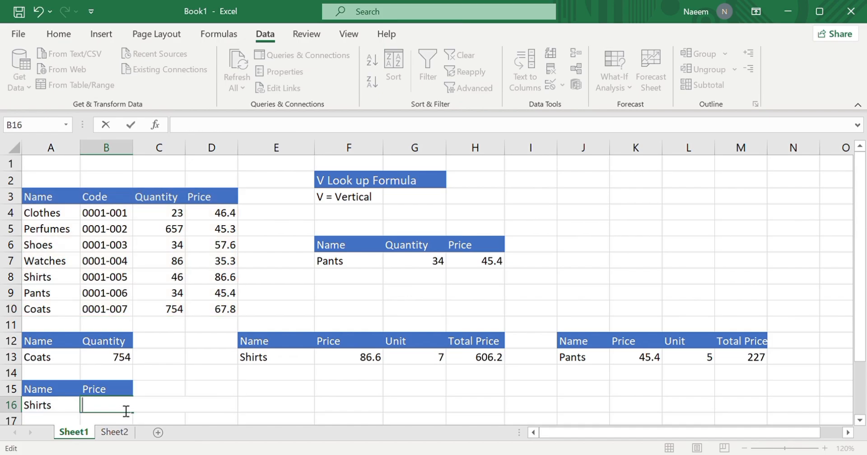
{"action": "type", "text": "="}
{"action": "key", "text": "BackSpace"}
{"action": "left_click", "coordinate": [202, 385]}
{"action": "left_click", "coordinate": [71, 406]}
{"action": "key", "text": "Return"}
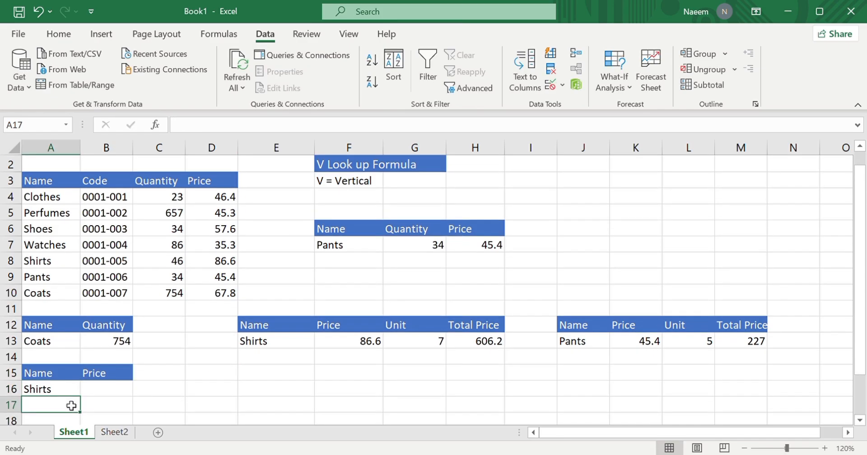
Enter =vlookup(A16,A4:D10,4,0) in cell B16 to look up the product's price with an exact match
{"action": "left_click", "coordinate": [106, 392]}
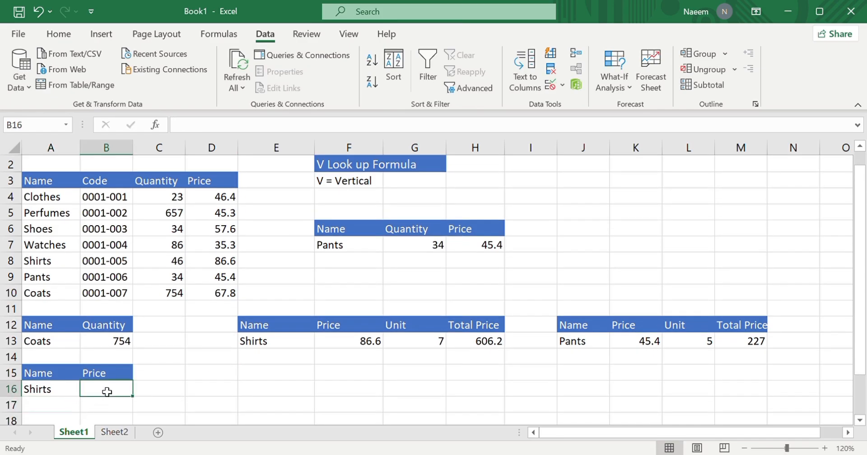
{"action": "type", "text": "=v"}
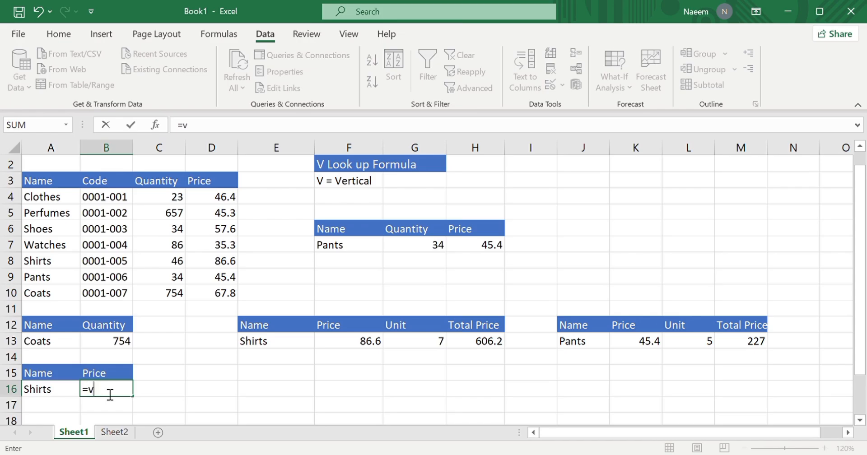
{"action": "type", "text": "lookup("}
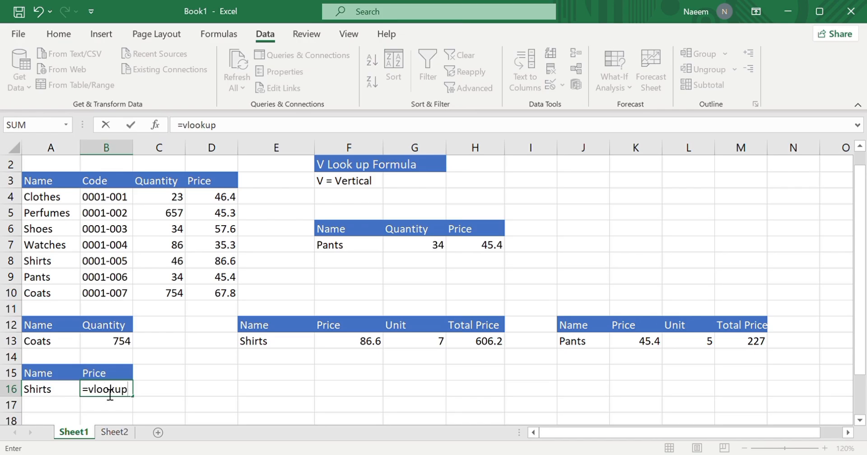
{"action": "left_click", "coordinate": [59, 396]}
{"action": "type", "text": ","}
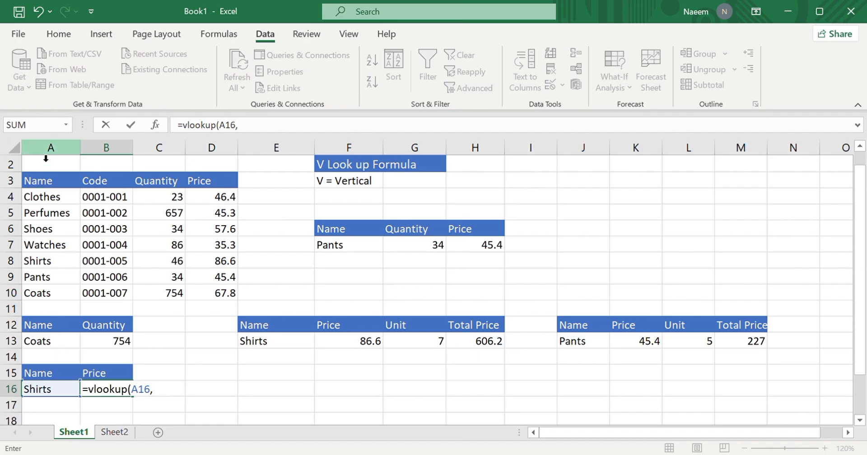
{"action": "left_click_drag", "start_coordinate": [43, 196], "coordinate": [223, 295]}
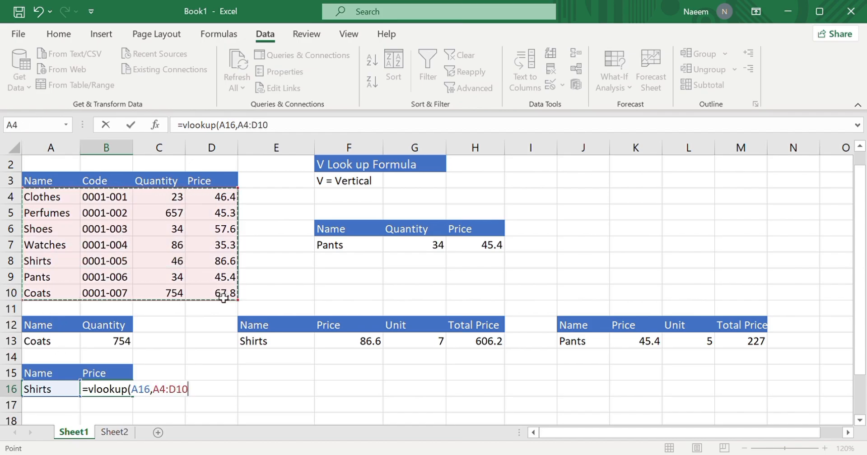
{"action": "type", "text": ","}
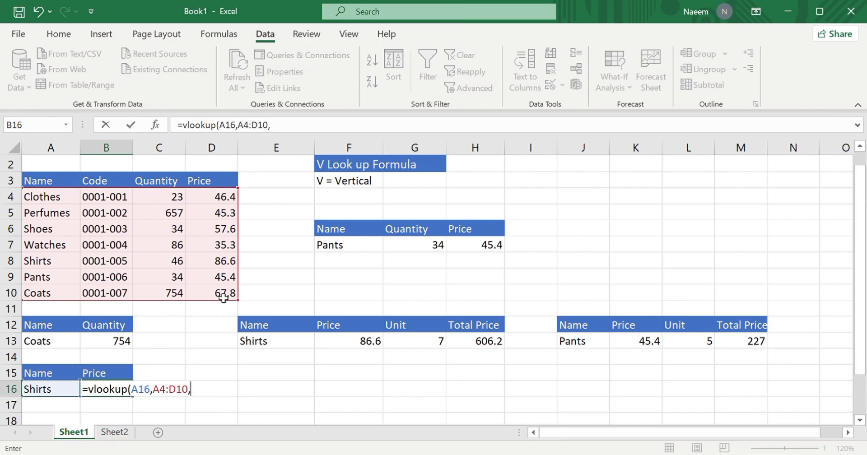
{"action": "type", "text": "4,0)"}
{"action": "key", "text": "Return"}
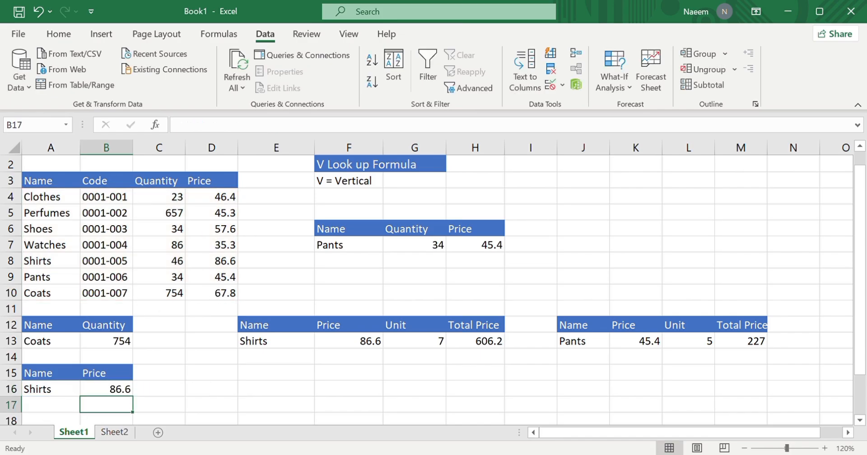
Test the price lookup by changing the product name in cell A16 to Clothes
{"action": "left_click", "coordinate": [57, 394]}
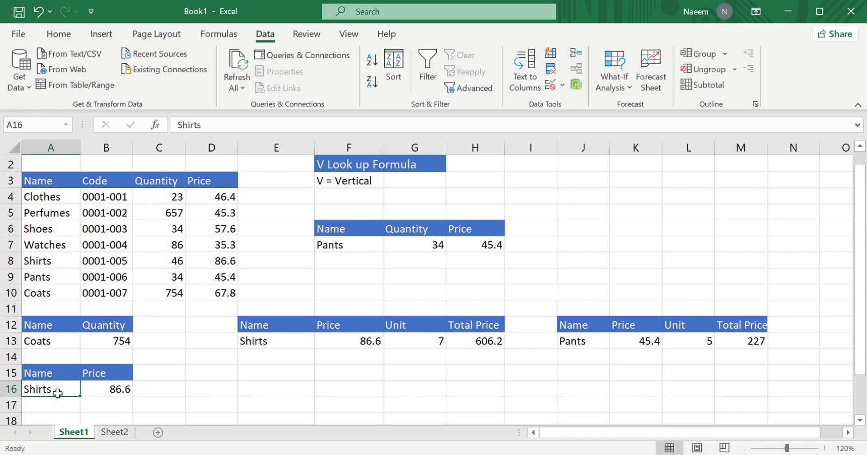
{"action": "type", "text": "Clotje"}
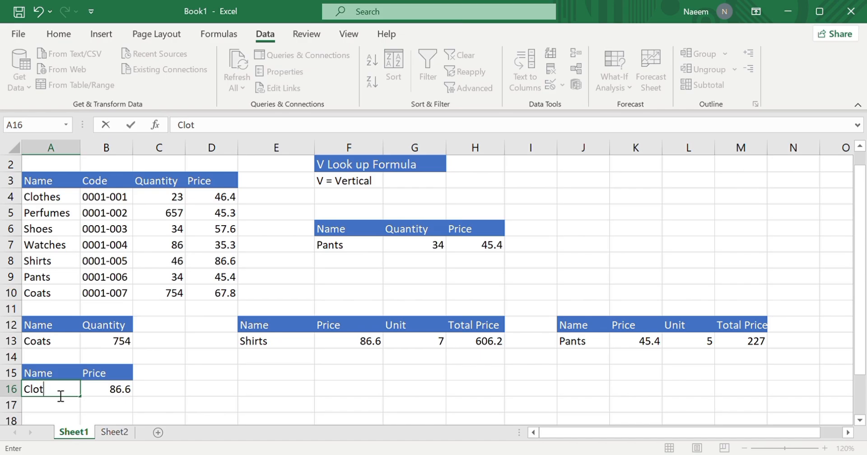
{"action": "key", "text": "BackSpace"}
{"action": "key", "text": "BackSpace"}
{"action": "key", "text": "BackSpace"}
{"action": "type", "text": "thes"}
{"action": "key", "text": "Return"}
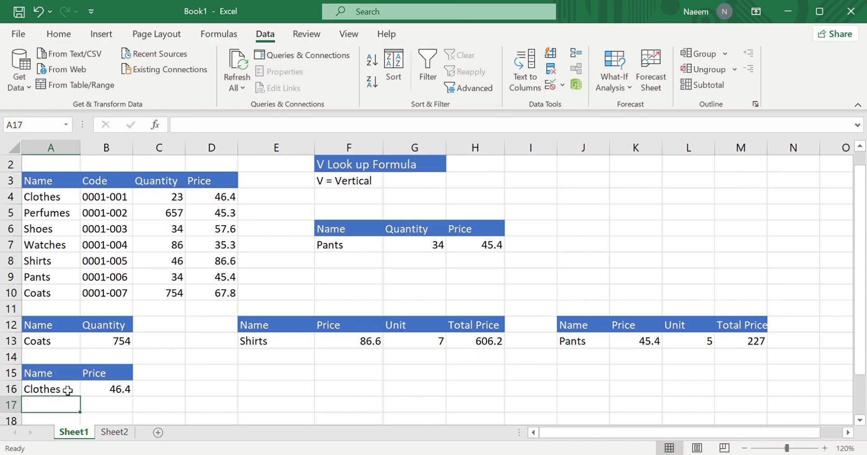
Replace the product name in cell F7 with clothes, correcting the missing first letter
{"action": "left_click", "coordinate": [336, 246]}
{"action": "key", "text": "ctrl+c"}
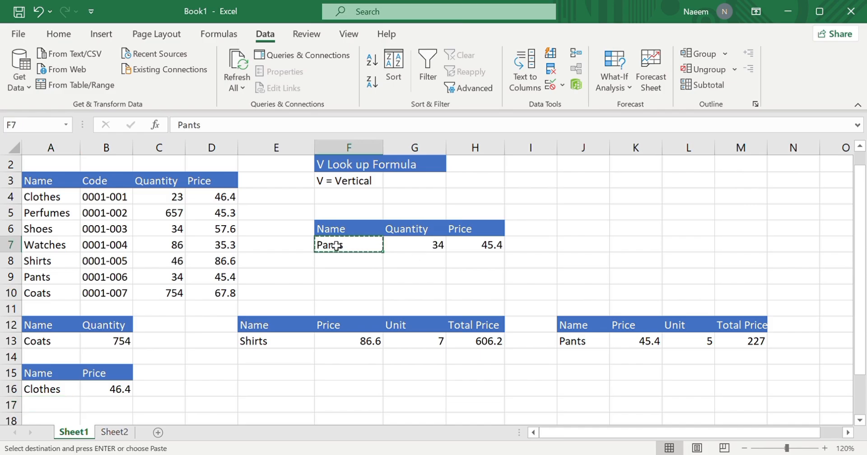
{"action": "type", "text": "lothes"}
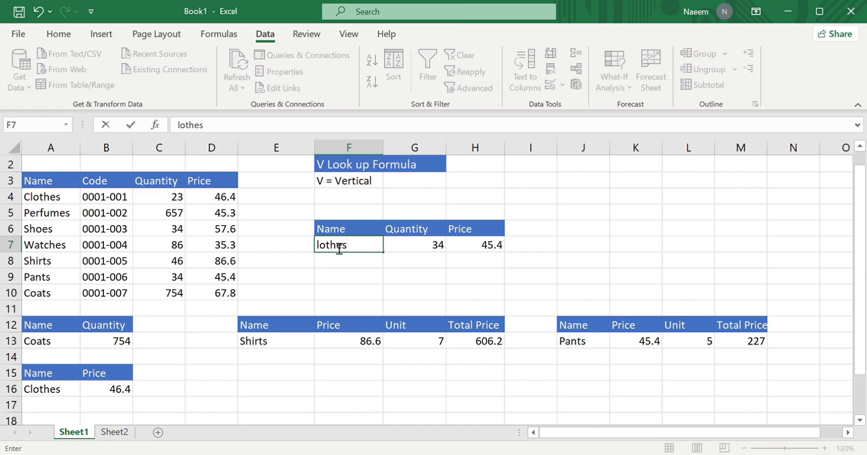
{"action": "key", "text": "Return"}
{"action": "left_click", "coordinate": [338, 251]}
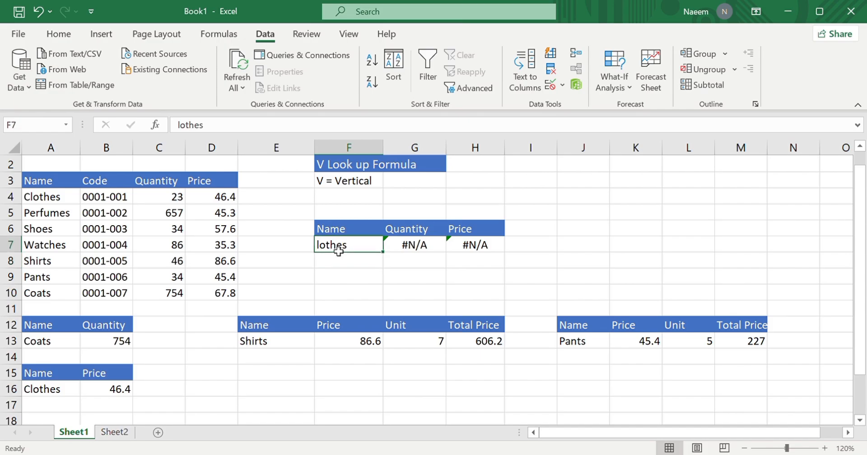
{"action": "key", "text": "Left"}
{"action": "key", "text": "Left"}
{"action": "double_click", "coordinate": [371, 251]}
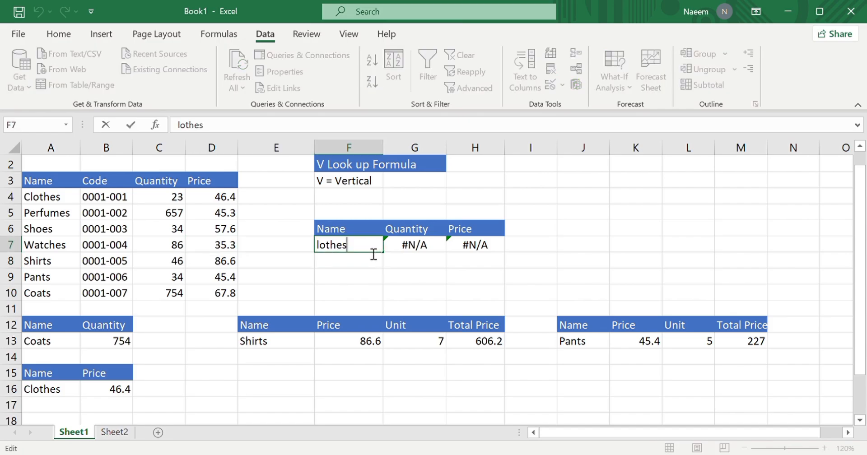
{"action": "key", "text": "Left"}
{"action": "key", "text": "Left"}
{"action": "key", "text": "Left"}
{"action": "key", "text": "Left"}
{"action": "key", "text": "Left"}
{"action": "key", "text": "Left"}
{"action": "type", "text": "c"}
{"action": "key", "text": "Return"}
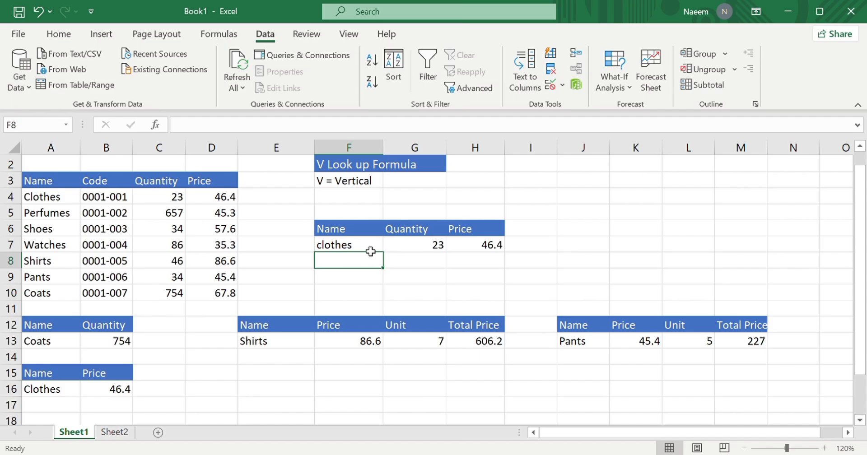
{"action": "left_click", "coordinate": [432, 247]}
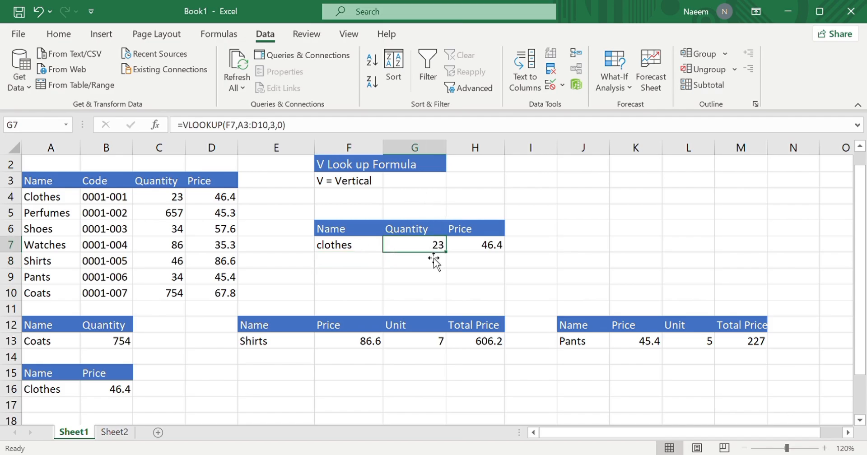
{"action": "key", "text": "BackSpace"}
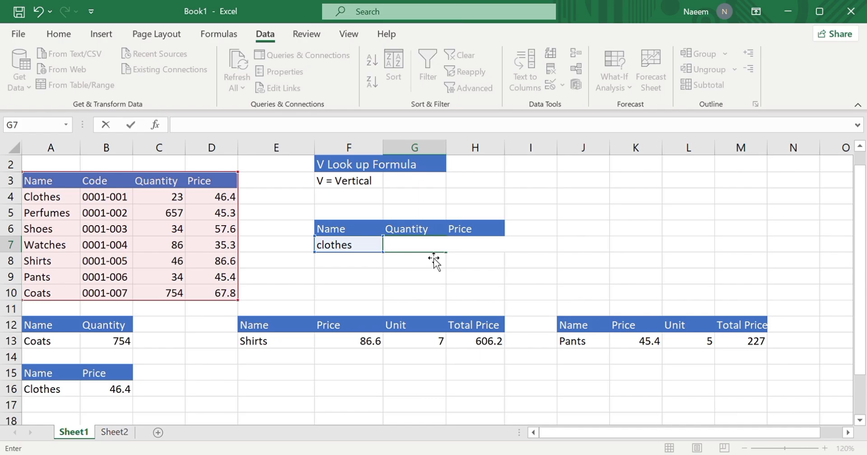
{"action": "type", "text": "="}
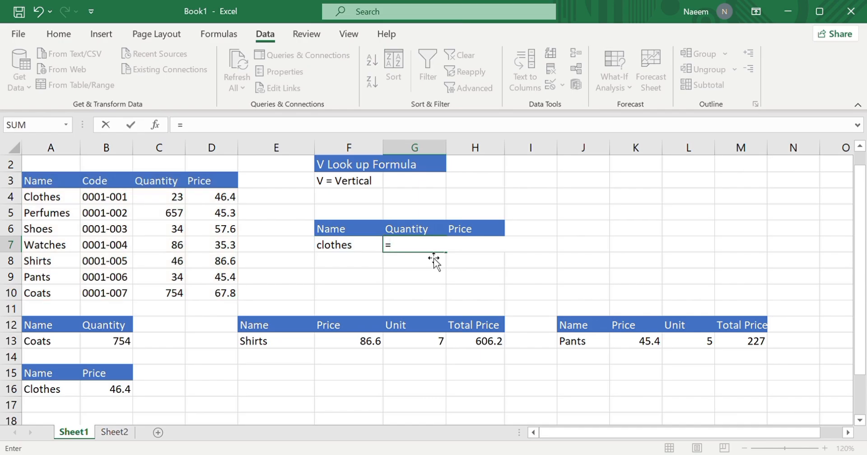
{"action": "type", "text": "vll"}
{"action": "left_click", "coordinate": [116, 343]}
{"action": "left_click_drag", "start_coordinate": [115, 311], "coordinate": [124, 418]}
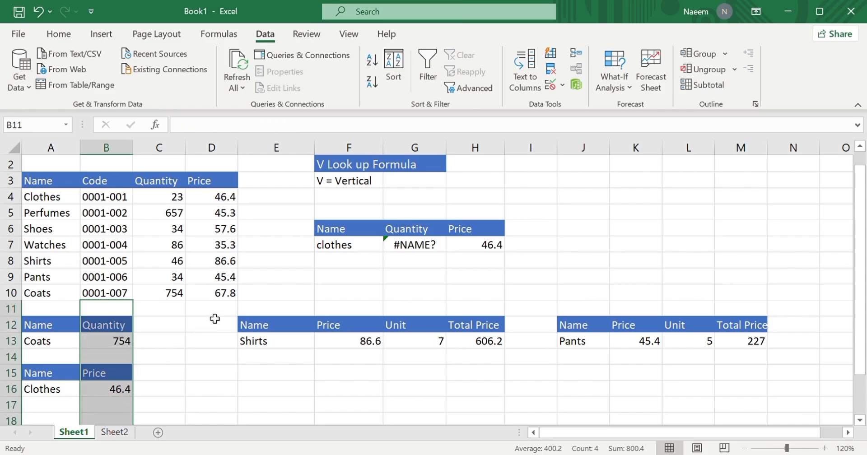
Replace the quantity formula in cell G7 with =vlookup(F7,A4:D10,3,0) for an exact match on the product name
{"action": "left_click", "coordinate": [435, 247]}
{"action": "type", "text": "=vl"}
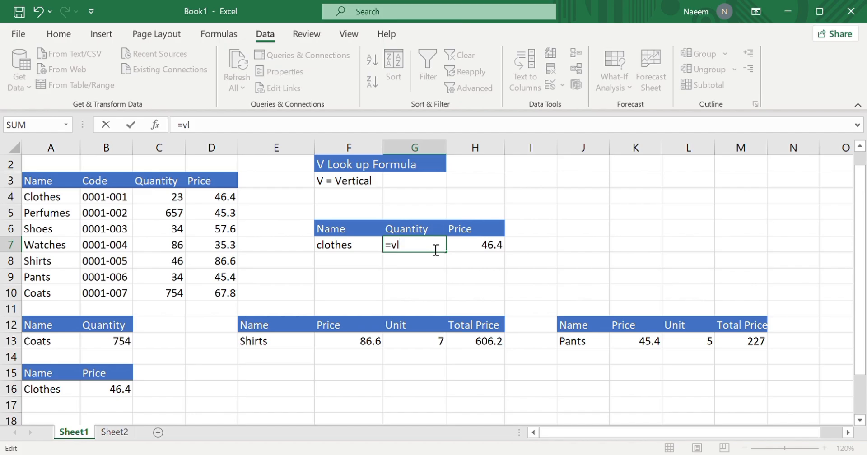
{"action": "type", "text": "ookup("}
{"action": "left_click", "coordinate": [367, 252]}
{"action": "type", "text": ","}
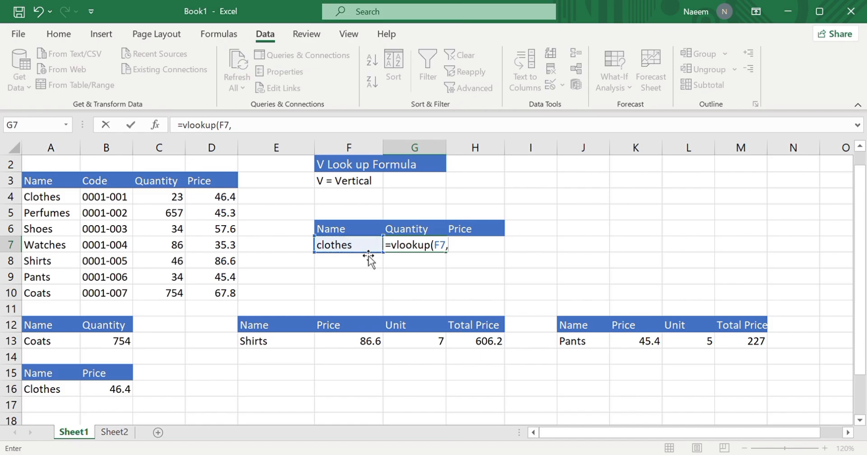
{"action": "left_click_drag", "start_coordinate": [59, 195], "coordinate": [237, 292]}
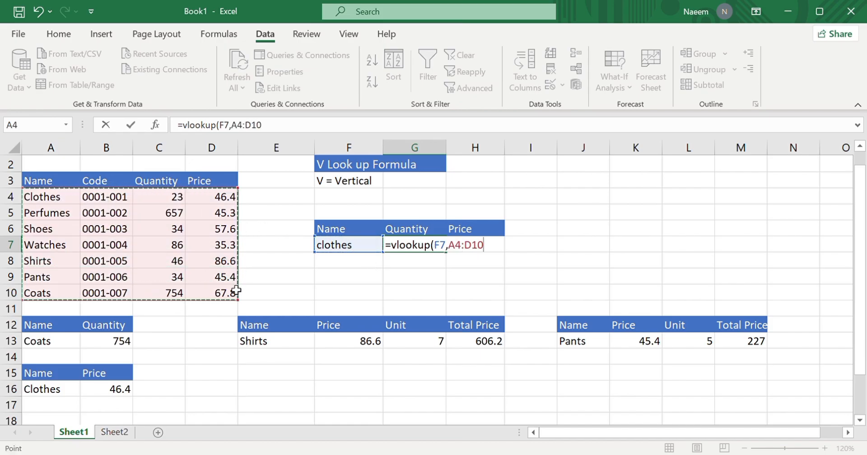
{"action": "type", "text": ","}
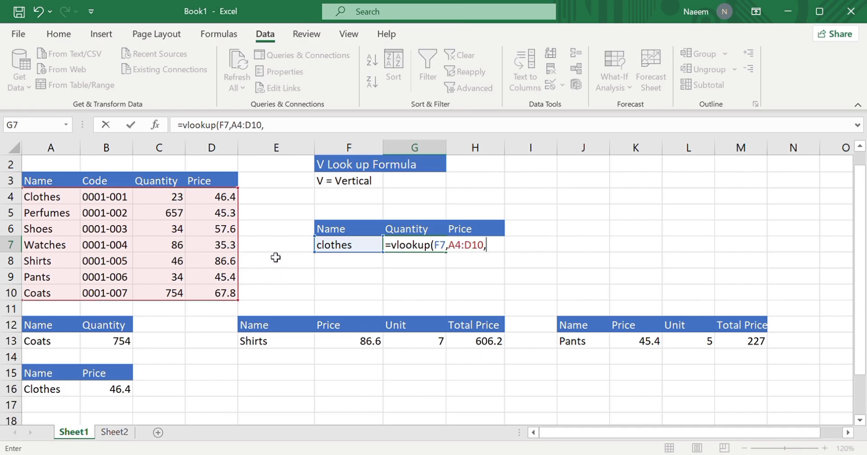
{"action": "type", "text": "3,0)"}
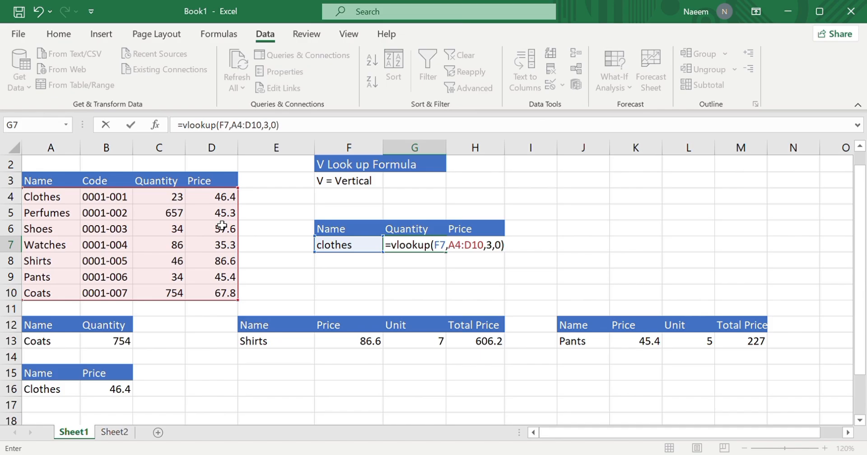
{"action": "key", "text": "Return"}
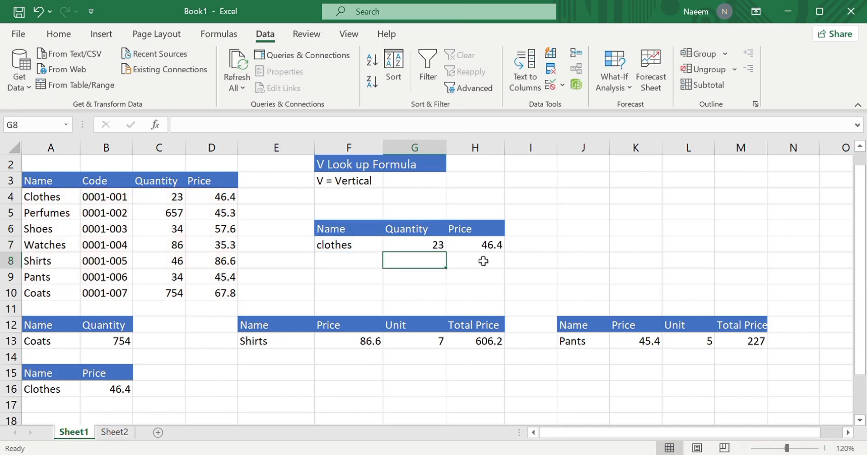
Replace the price formula in cell H7 with =vlookup(F7,A4:D10,4,0) for an exact match on the product name
{"action": "left_click", "coordinate": [499, 248]}
{"action": "double_click", "coordinate": [498, 249]}
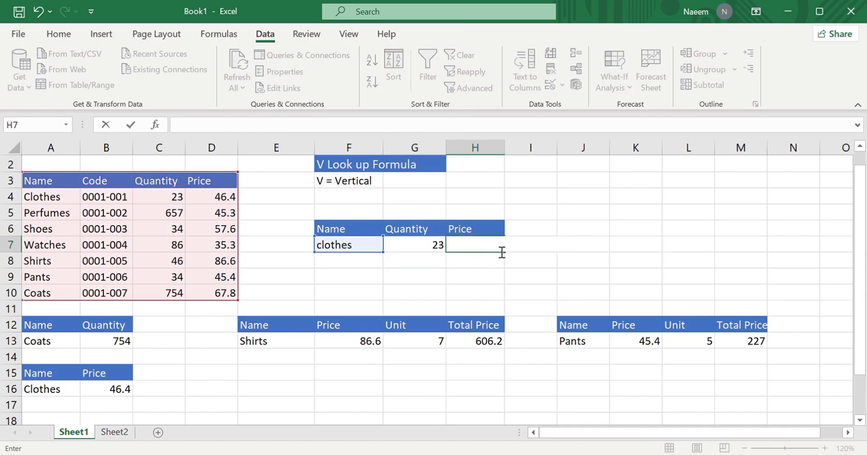
{"action": "type", "text": "=v"}
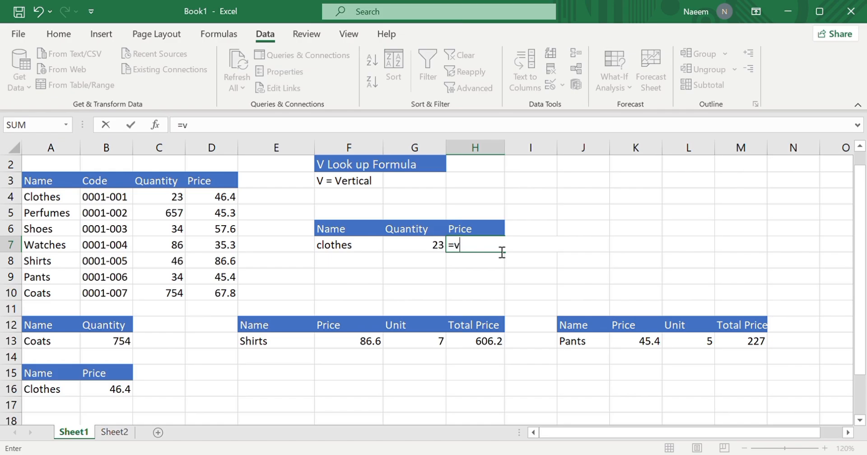
{"action": "type", "text": "lookup("}
{"action": "left_click", "coordinate": [360, 248]}
{"action": "type", "text": ","}
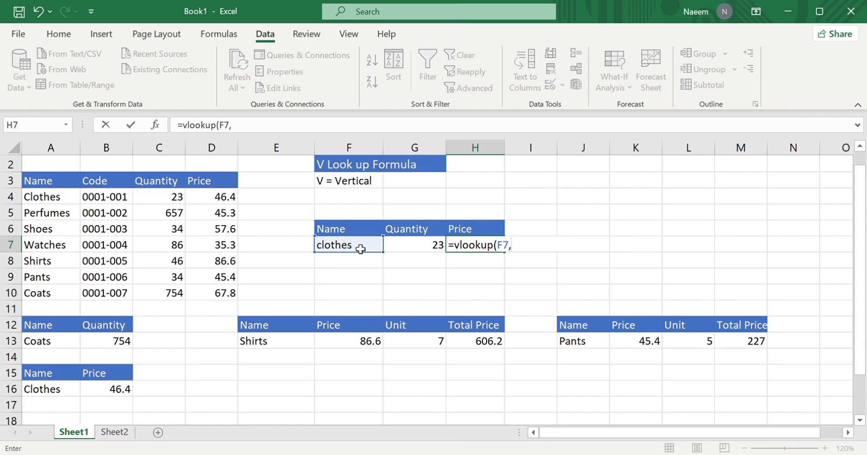
{"action": "left_click_drag", "start_coordinate": [56, 199], "coordinate": [225, 306]}
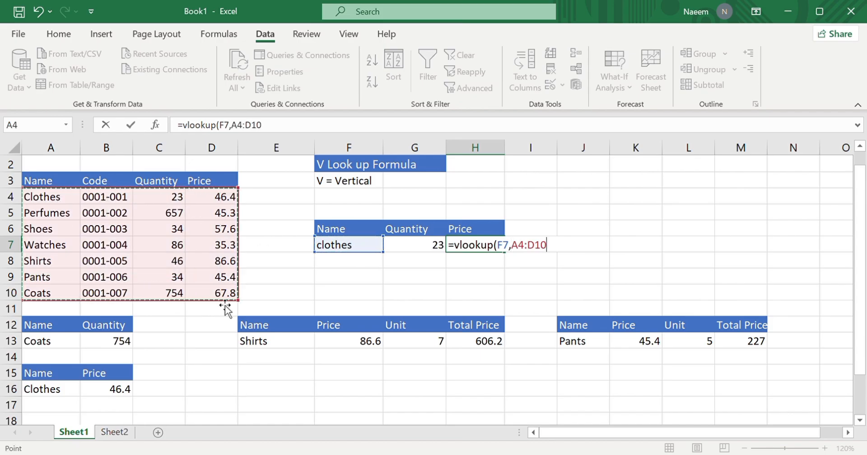
{"action": "type", "text": ","}
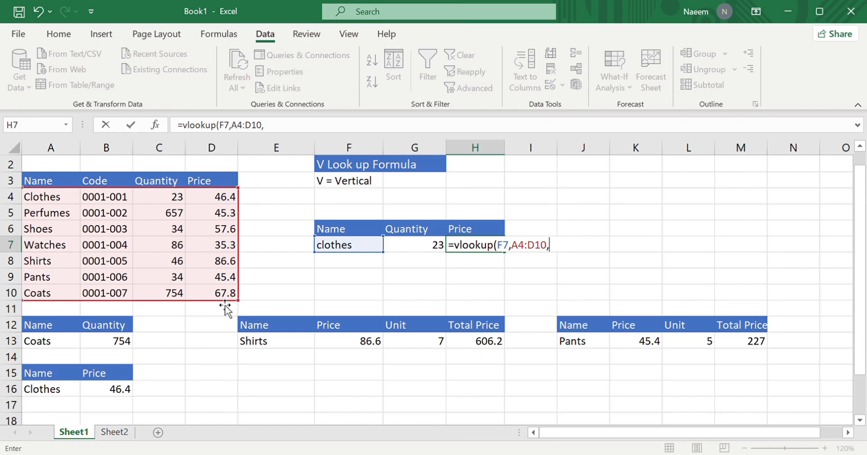
{"action": "type", "text": "440)"}
{"action": "key", "text": "Return"}
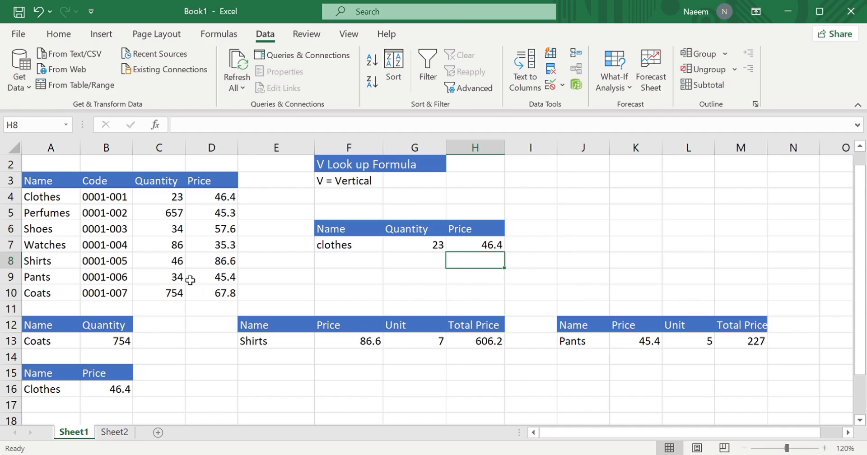
Test the side-by-side quantity and price lookups by entering Shoes and then Shirts as the product name in cell F7
{"action": "left_click", "coordinate": [370, 249]}
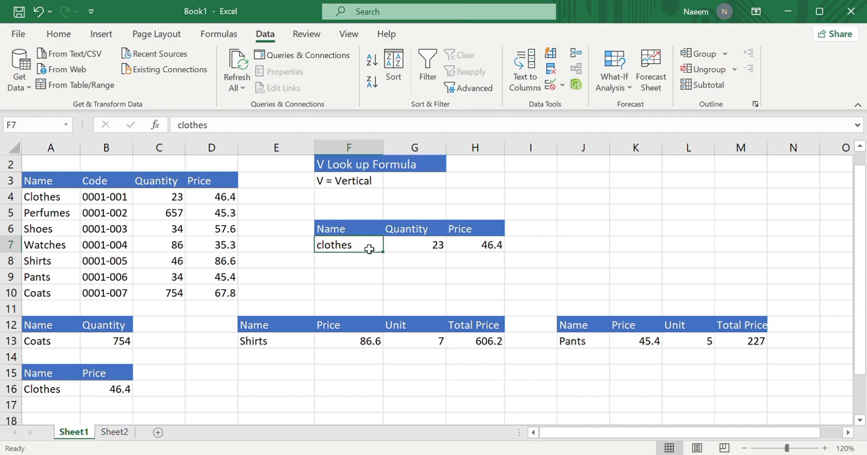
{"action": "type", "text": "SHoes"}
{"action": "key", "text": "Return"}
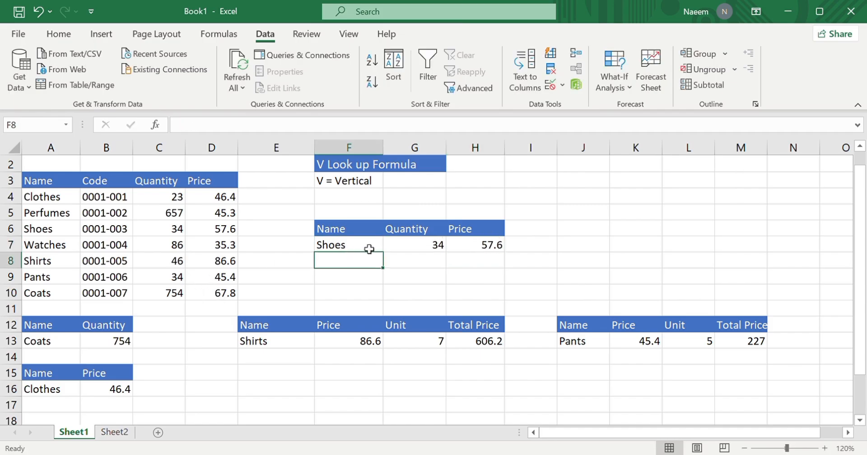
{"action": "left_click", "coordinate": [367, 248]}
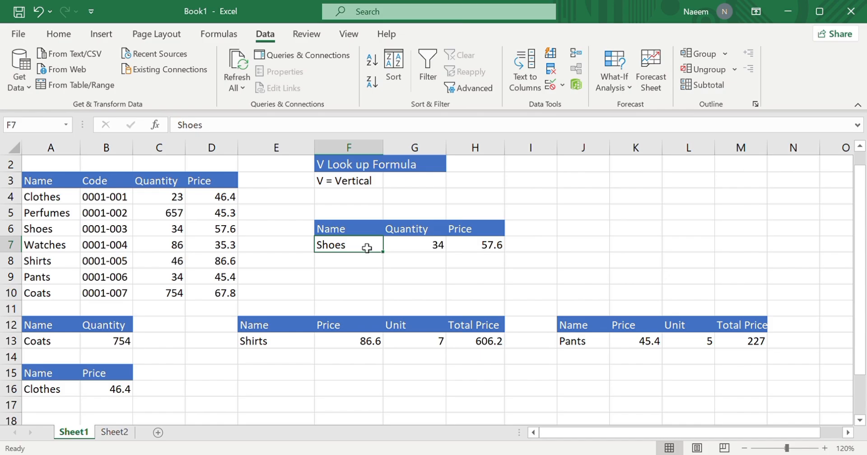
{"action": "type", "text": "Shirts"}
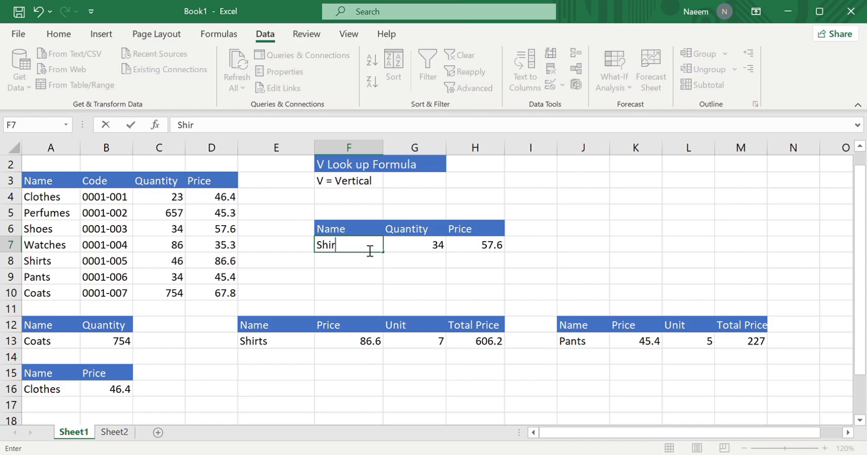
{"action": "key", "text": "Return"}
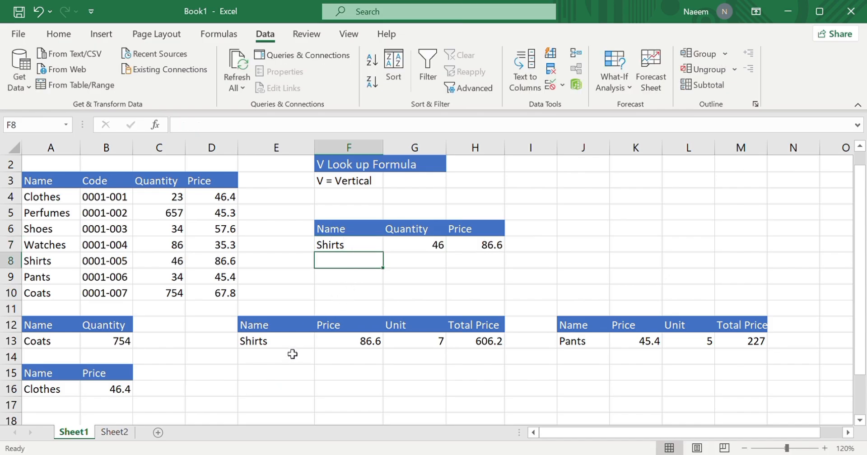
Choose Watches as the product in cell E13 and set its unit count in G13 to 5
{"action": "left_click", "coordinate": [299, 341]}
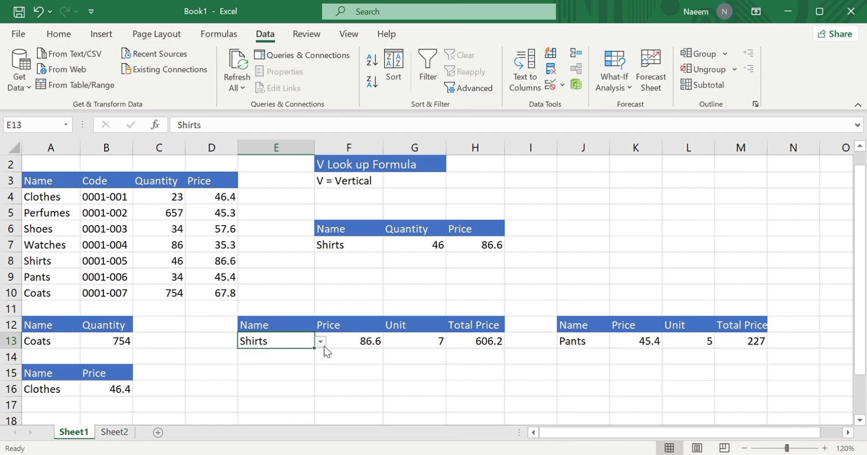
{"action": "left_click", "coordinate": [269, 386]}
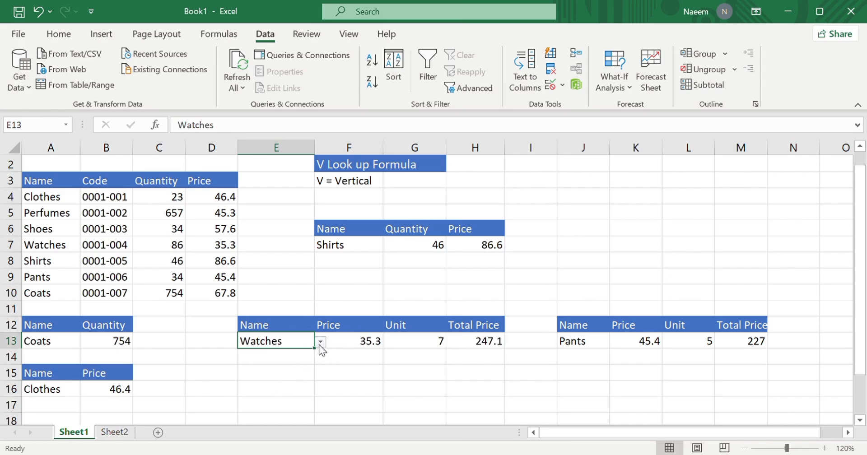
{"action": "left_click", "coordinate": [414, 344]}
{"action": "key", "text": "BackSpace"}
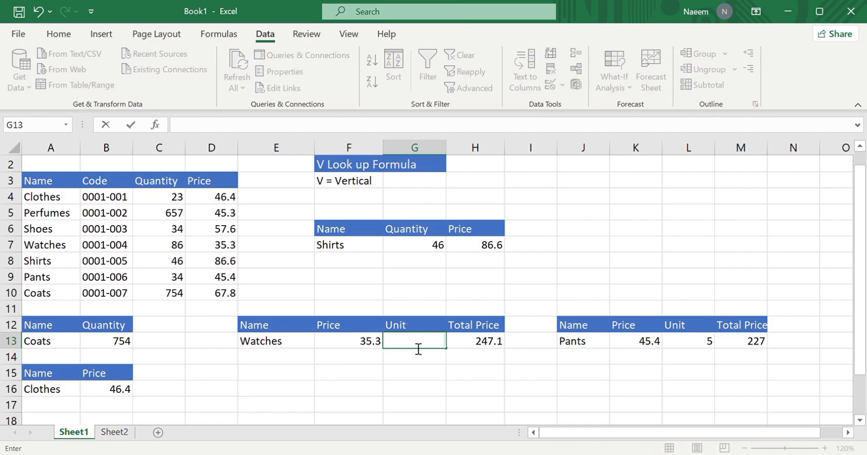
{"action": "type", "text": "5"}
{"action": "key", "text": "Return"}
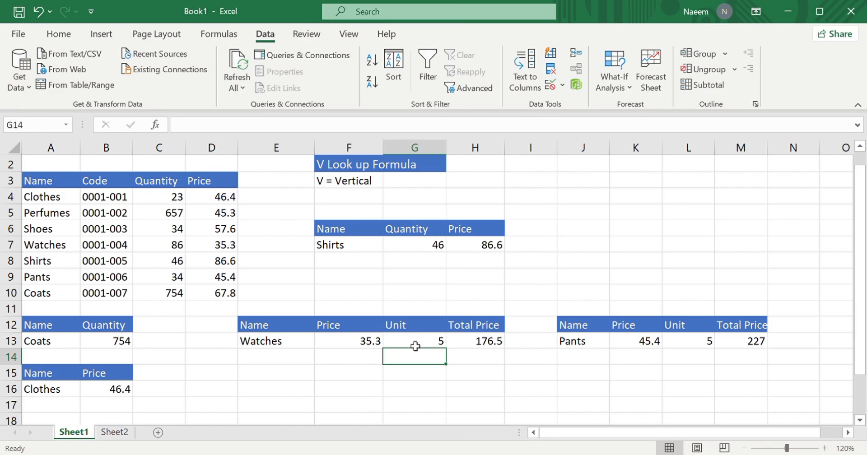
Clear the product name from cell J13 and remove the cell's dropdown validation
{"action": "left_click", "coordinate": [589, 346]}
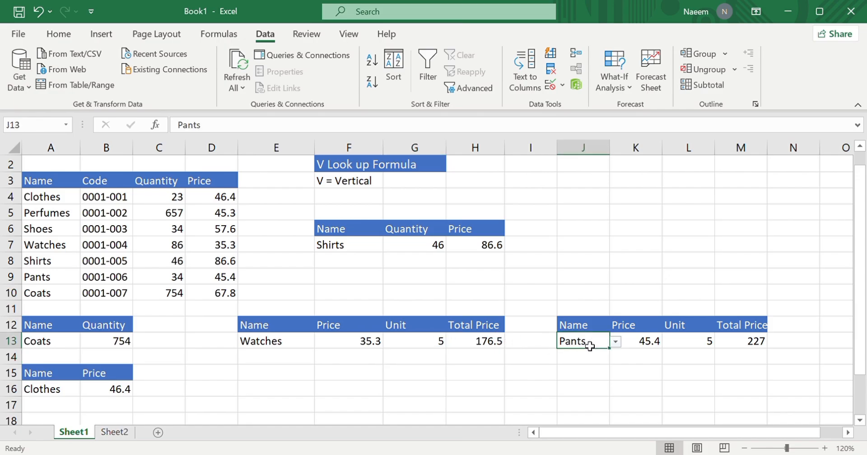
{"action": "type", "text": "\\"}
{"action": "key", "text": "BackSpace"}
{"action": "key", "text": "BackSpace"}
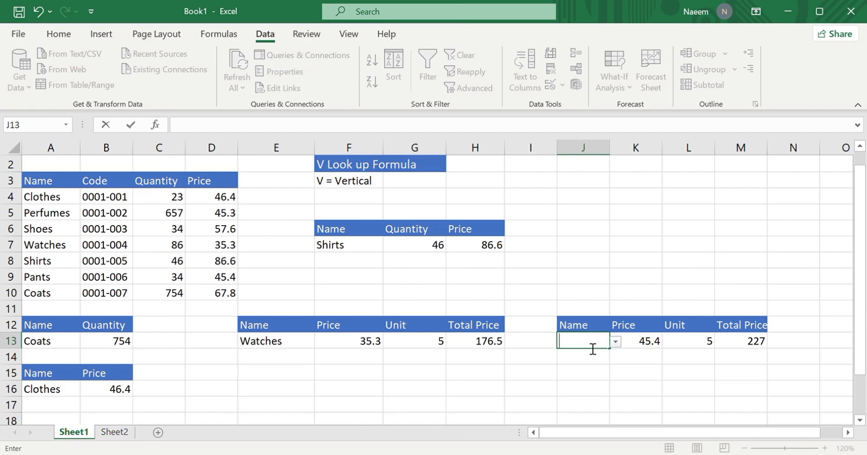
{"action": "left_click", "coordinate": [619, 341]}
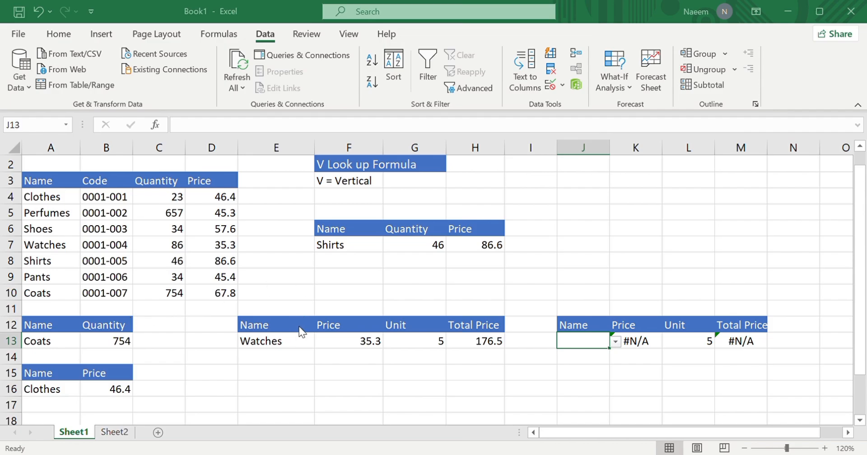
{"action": "left_click", "coordinate": [612, 376]}
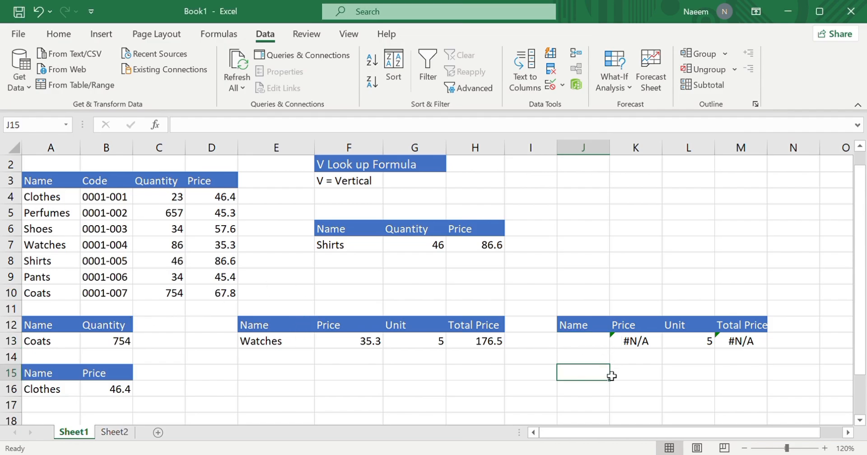
{"action": "left_click", "coordinate": [607, 343]}
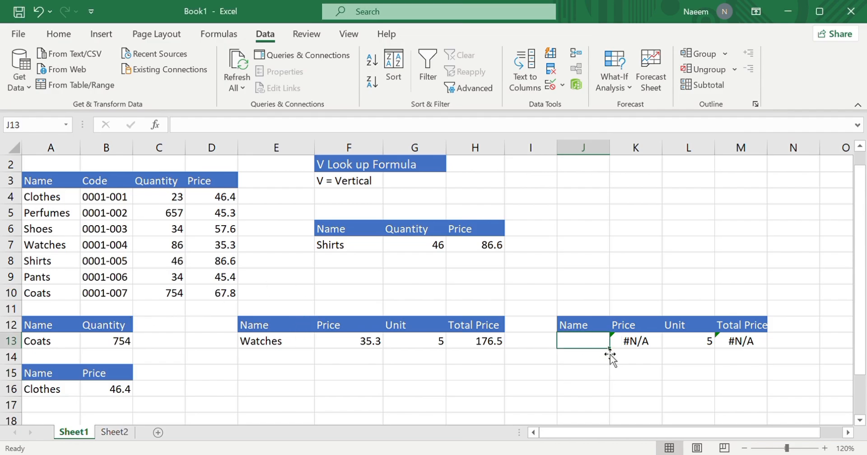
Clear the price formula in K13, the total price formula in M13 and the unit value in L13
{"action": "left_click", "coordinate": [630, 341]}
{"action": "double_click", "coordinate": [633, 348]}
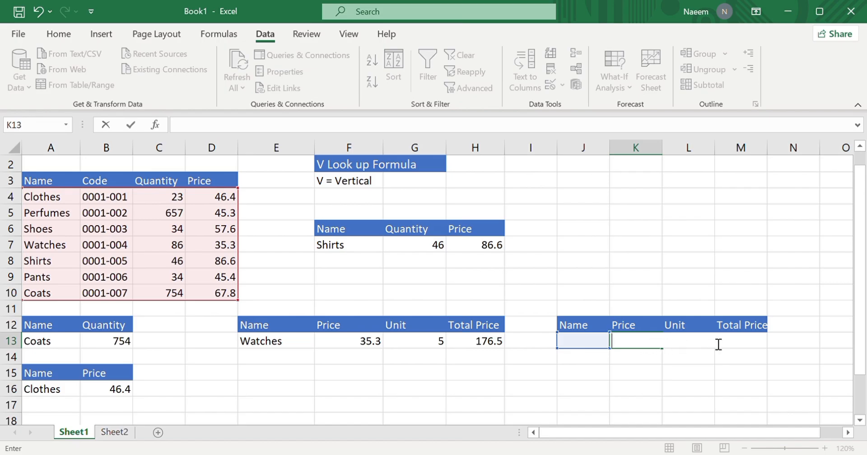
{"action": "key", "text": "F2"}
{"action": "left_click", "coordinate": [583, 345]}
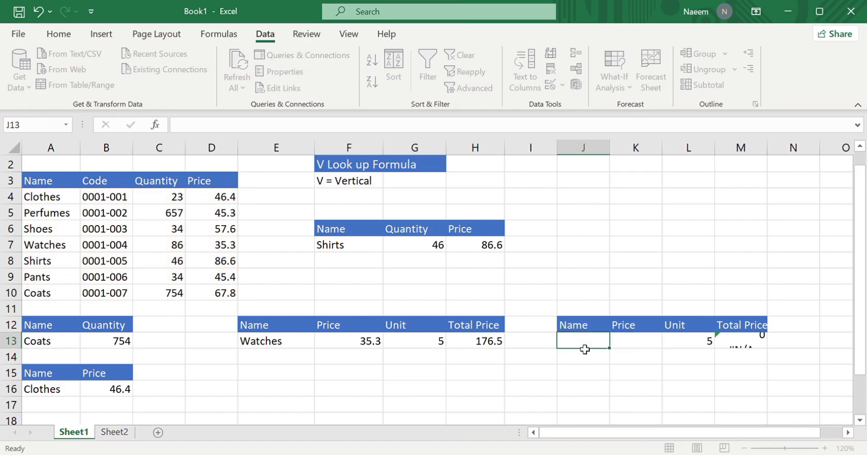
{"action": "left_click", "coordinate": [732, 342]}
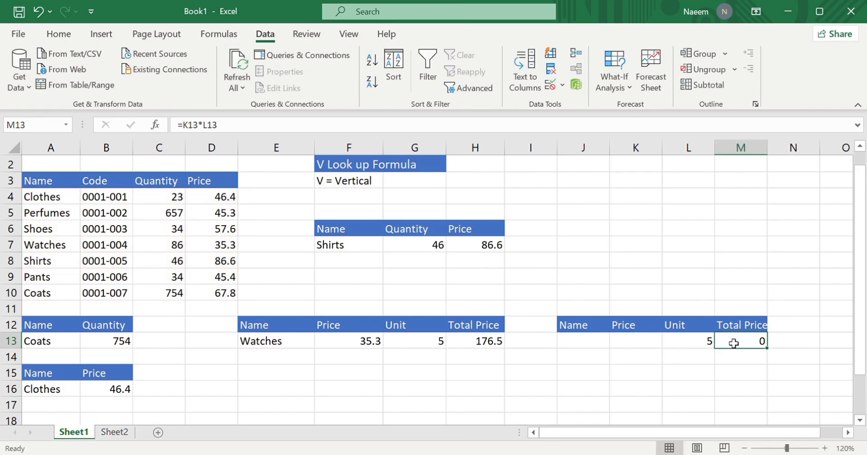
{"action": "key", "text": "BackSpace"}
{"action": "left_click", "coordinate": [696, 343]}
{"action": "key", "text": "Delete"}
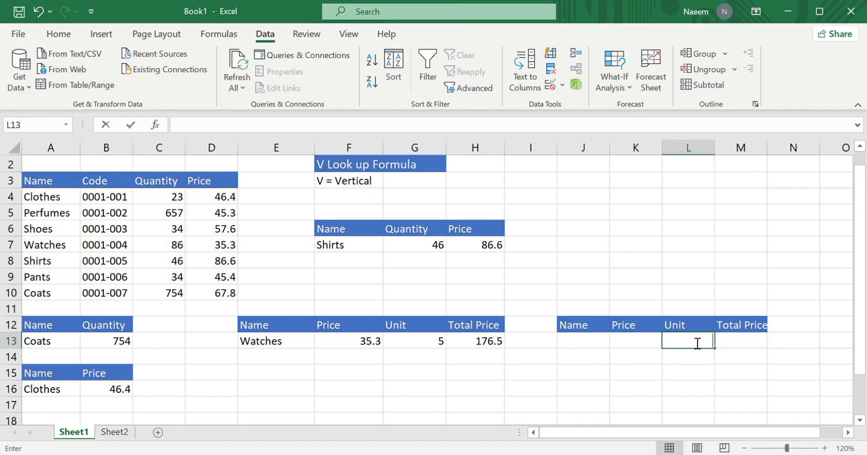
Add a dropdown list to cell J13 using the product names in A4:A10 as its source
{"action": "left_click", "coordinate": [591, 345]}
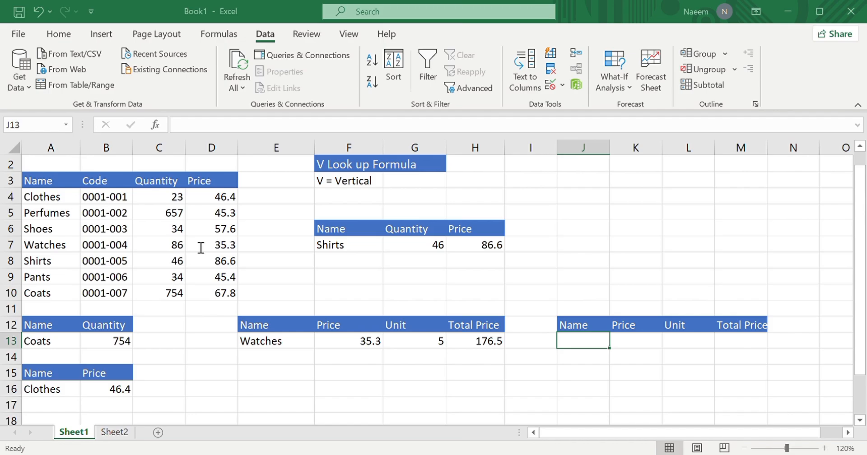
{"action": "left_click", "coordinate": [285, 243]}
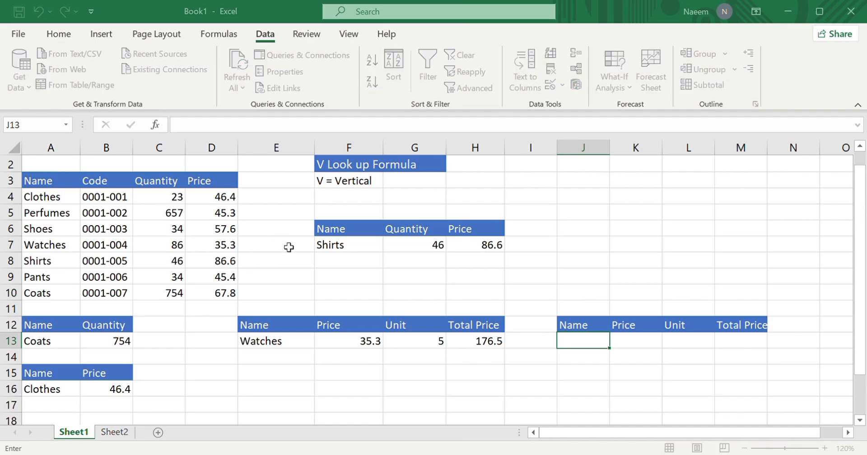
{"action": "left_click_drag", "start_coordinate": [53, 203], "coordinate": [47, 296]}
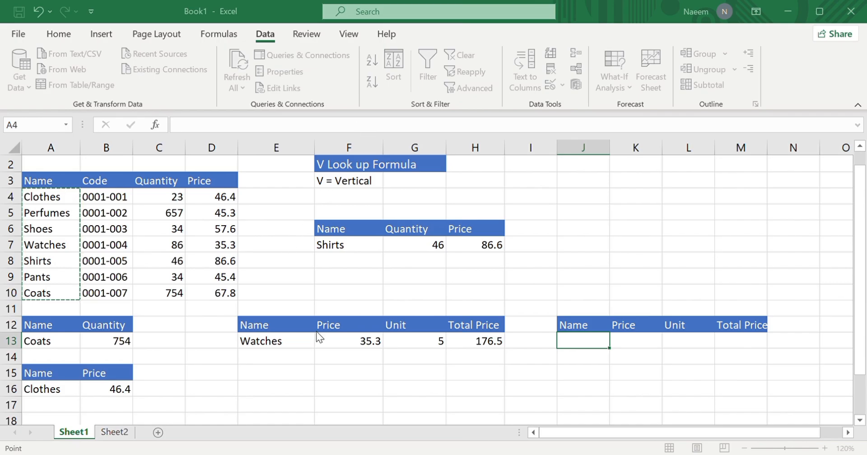
{"action": "key", "text": "Return"}
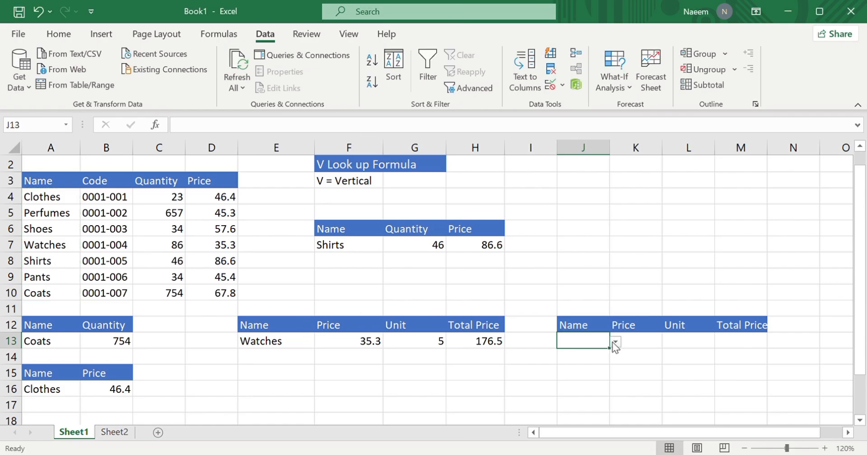
Enter the price formula =vlookup(J13,A4:D10,4,0) in cell K13 for an exact match on the product name
{"action": "left_click", "coordinate": [659, 345]}
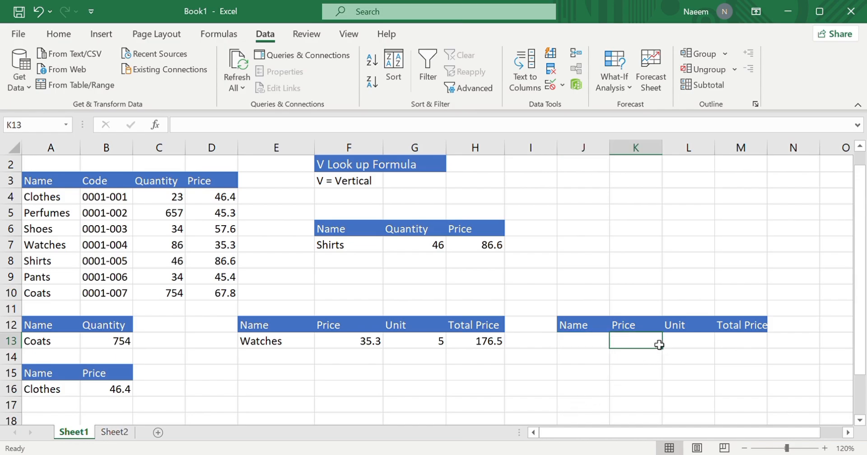
{"action": "type", "text": "="}
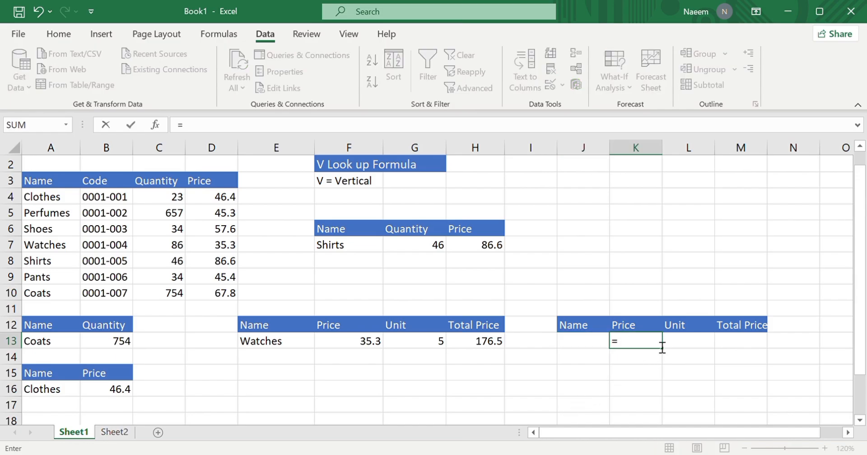
{"action": "type", "text": "vlookup("}
{"action": "left_click", "coordinate": [596, 339]}
{"action": "type", "text": ","}
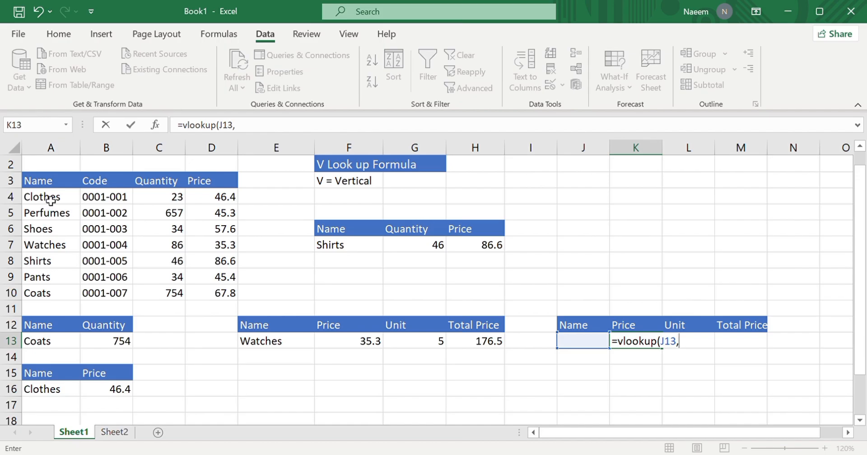
{"action": "left_click_drag", "start_coordinate": [45, 197], "coordinate": [192, 292]}
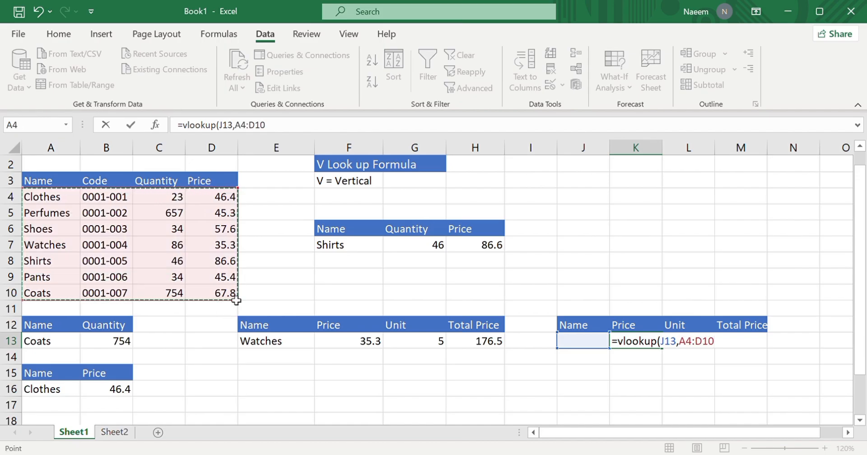
{"action": "type", "text": ","}
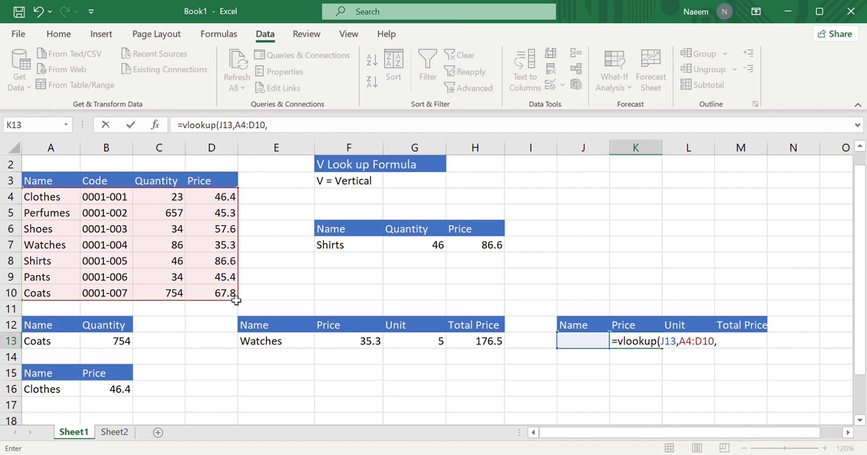
{"action": "type", "text": "4,0"}
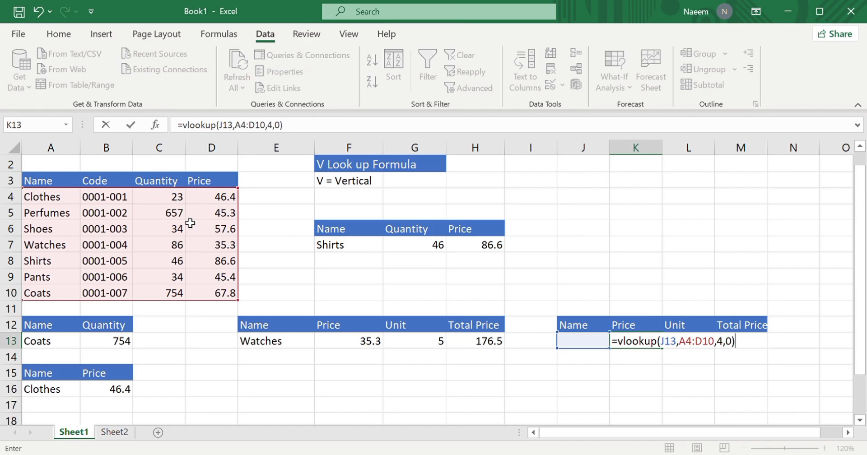
{"action": "type", "text": ")"}
{"action": "key", "text": "Return"}
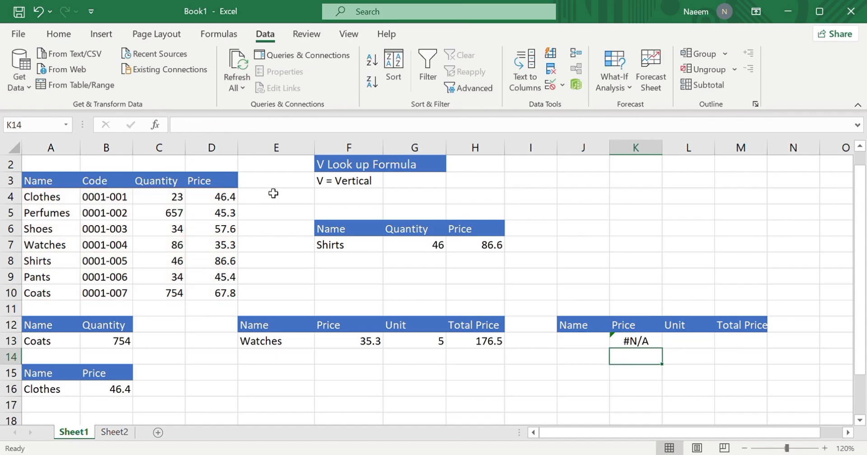
Enter the total price formula =K13*L13 in cell M13, multiplying price by unit, and return to the name cell J13
{"action": "left_click", "coordinate": [682, 339]}
{"action": "left_click", "coordinate": [757, 344]}
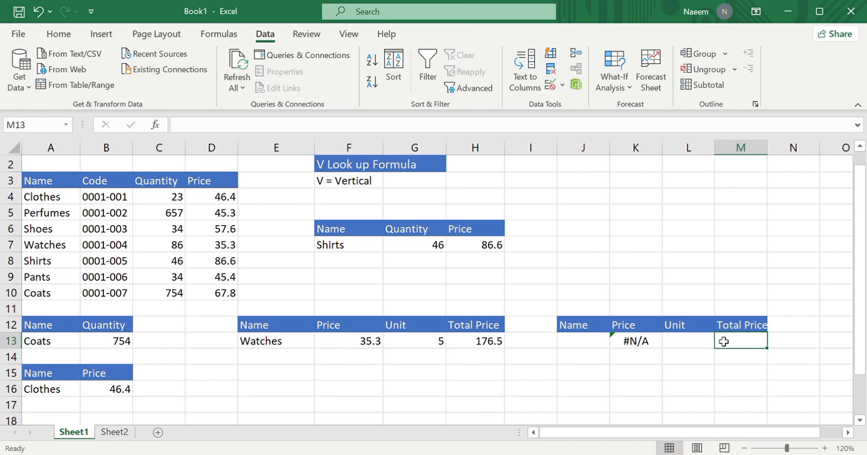
{"action": "type", "text": "="}
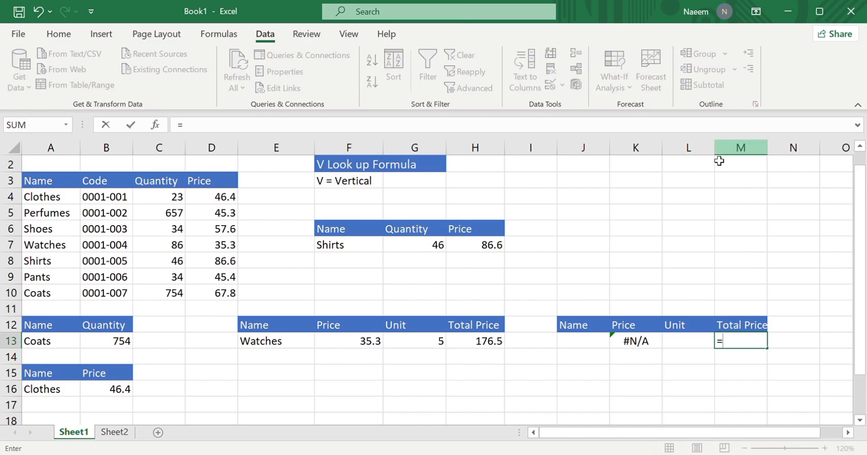
{"action": "left_click", "coordinate": [650, 349]}
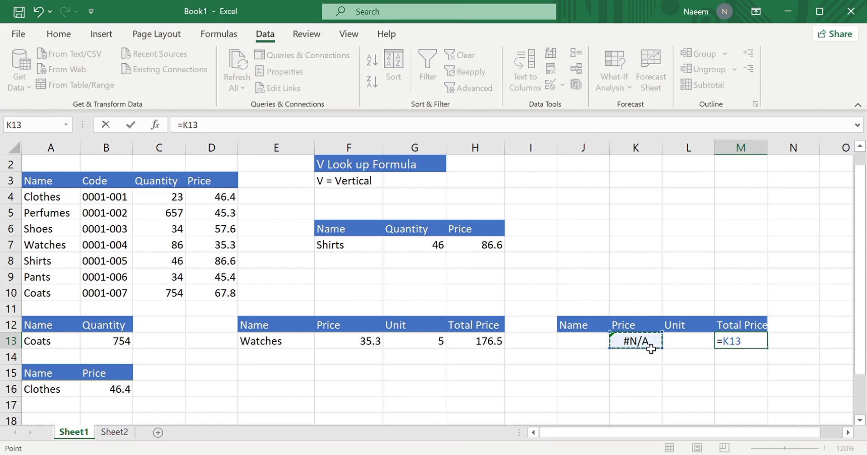
{"action": "type", "text": "*"}
{"action": "left_click", "coordinate": [704, 346]}
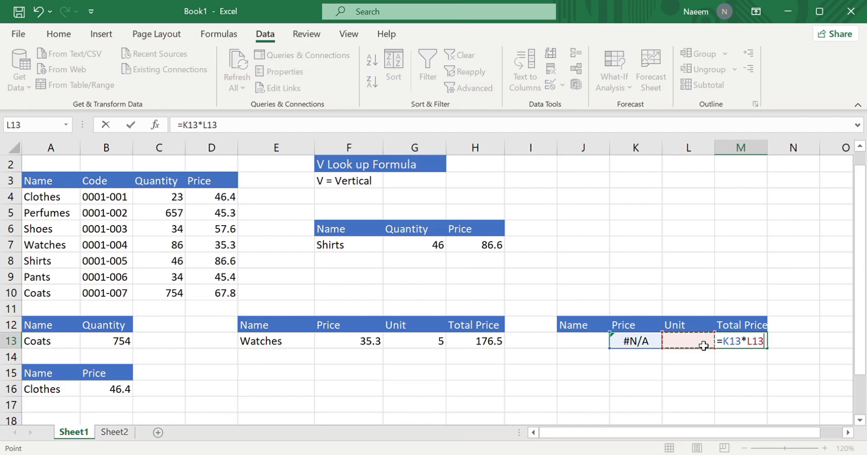
{"action": "key", "text": "Return"}
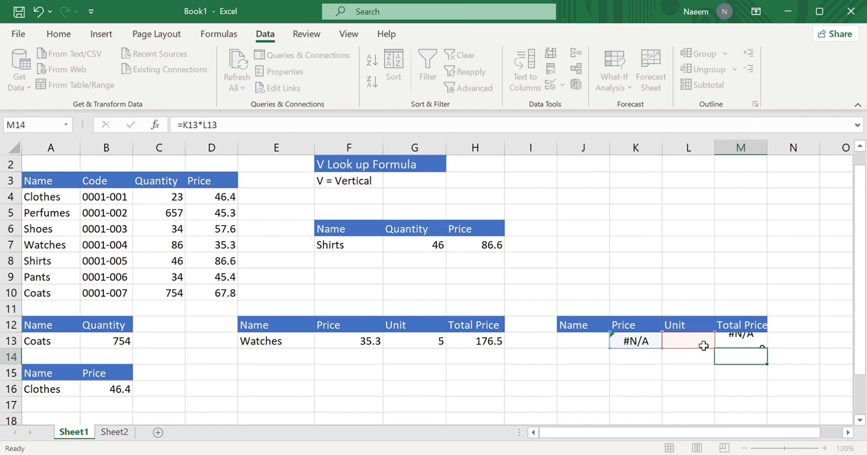
{"action": "left_click", "coordinate": [587, 339]}
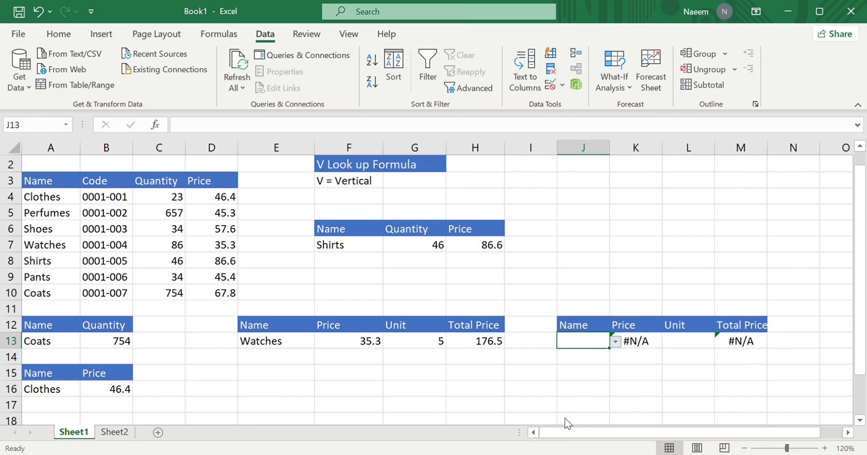
Choose Shirts from the name dropdown in cell J13 and enter 20 units in L13
{"action": "left_click", "coordinate": [569, 405]}
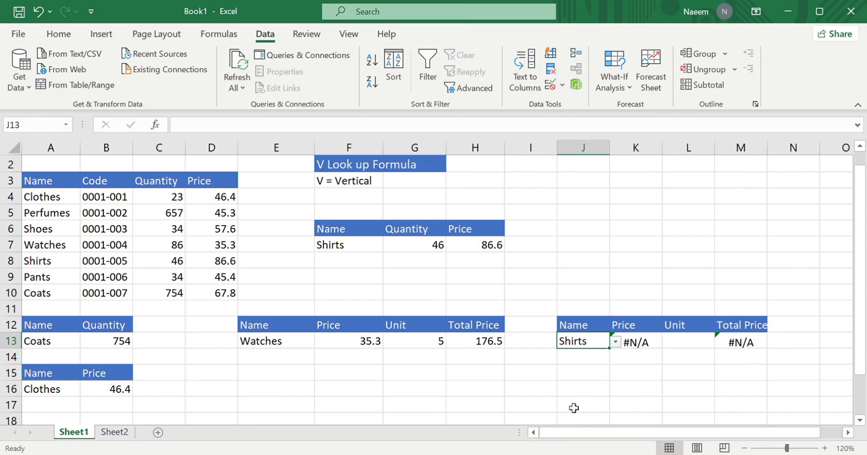
{"action": "left_click", "coordinate": [676, 348]}
{"action": "type", "text": "20"}
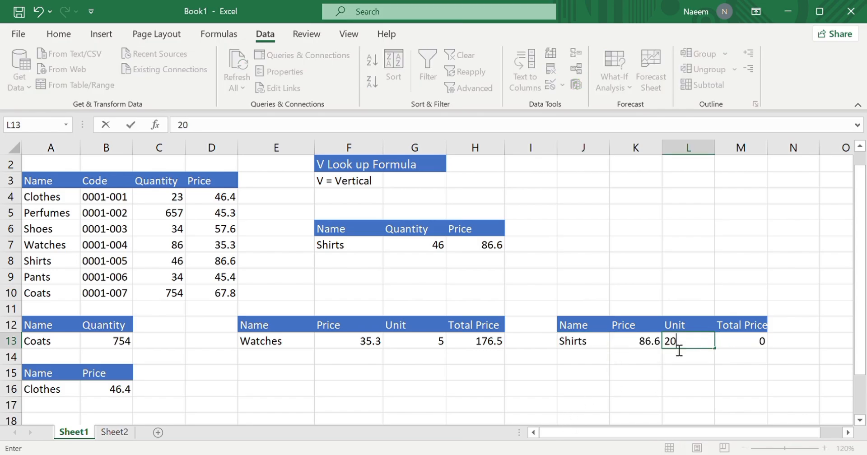
{"action": "key", "text": "Return"}
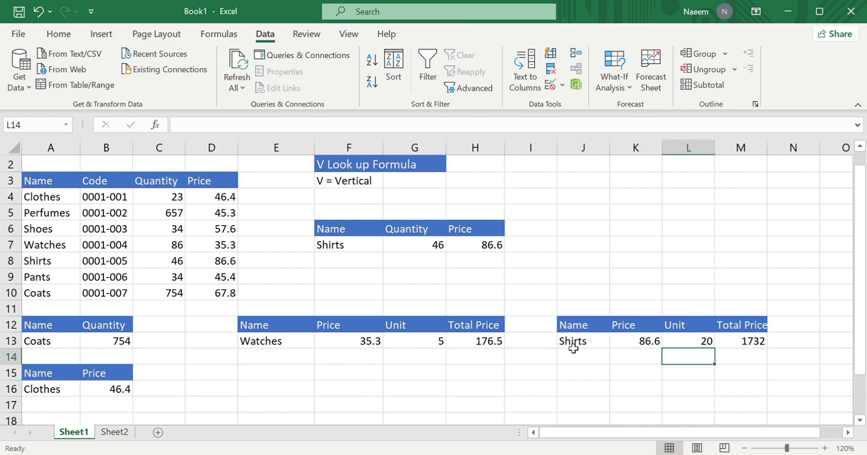
{"action": "left_click_drag", "start_coordinate": [575, 293], "coordinate": [748, 366]}
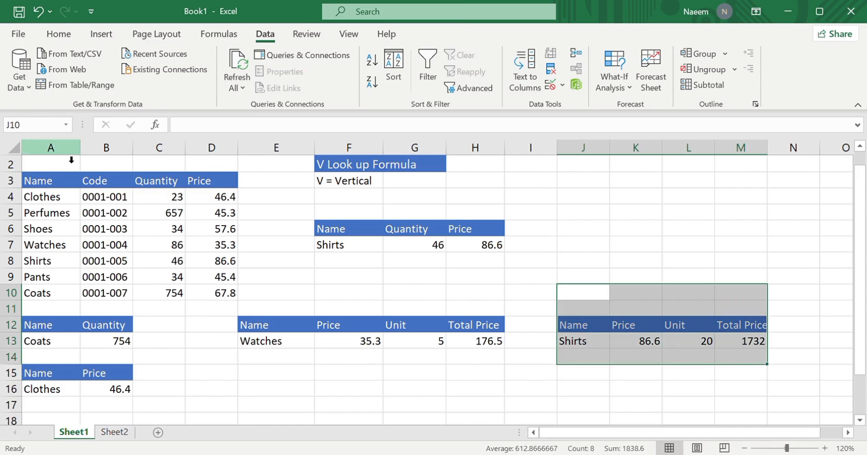
{"action": "left_click_drag", "start_coordinate": [51, 164], "coordinate": [750, 395]}
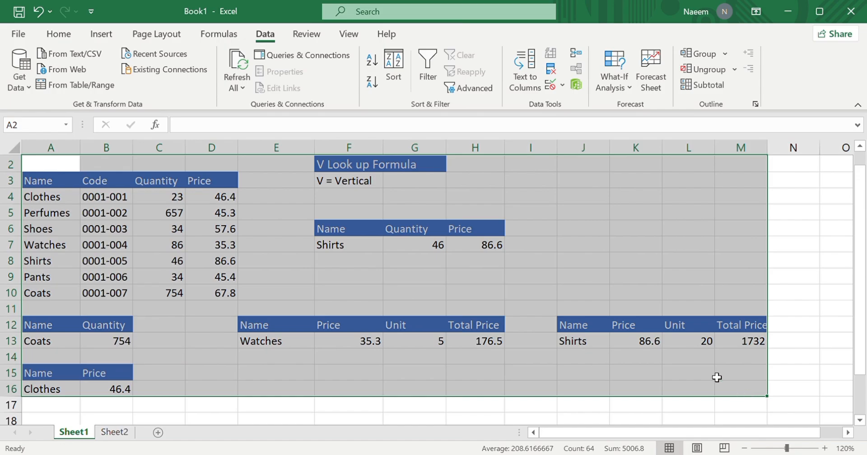
{"action": "left_click", "coordinate": [679, 267]}
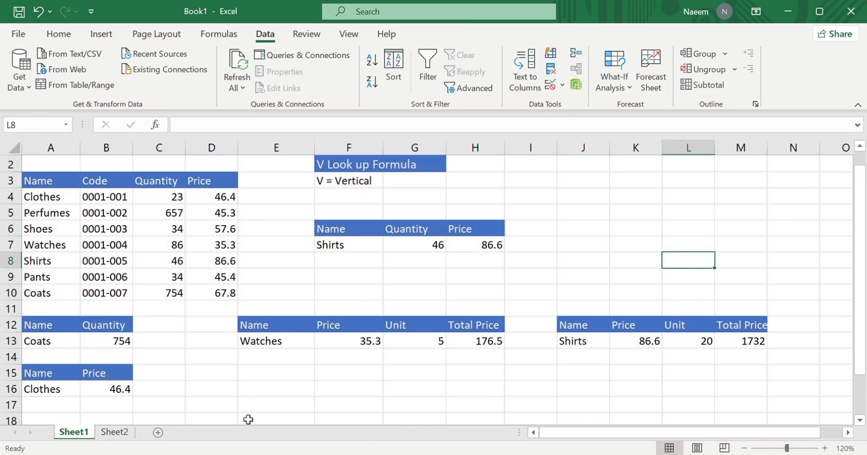
Add a new blank worksheet after Sheet2 and select cell G2 in it
{"action": "key", "text": "F2"}
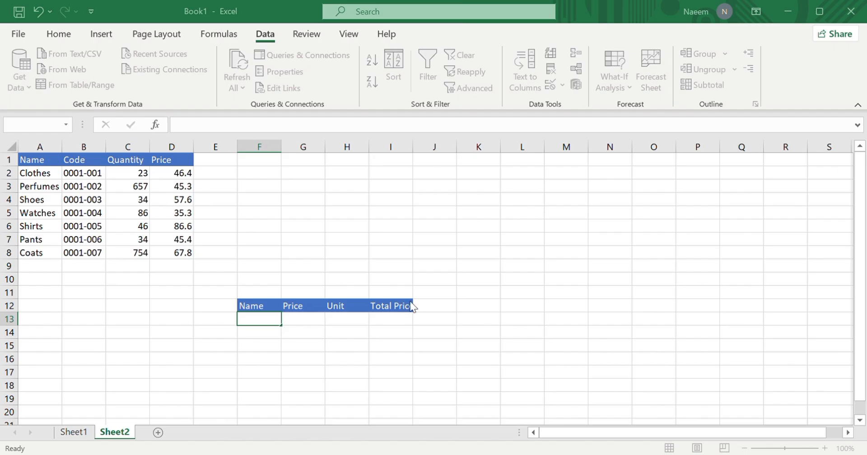
{"action": "left_click", "coordinate": [434, 284]}
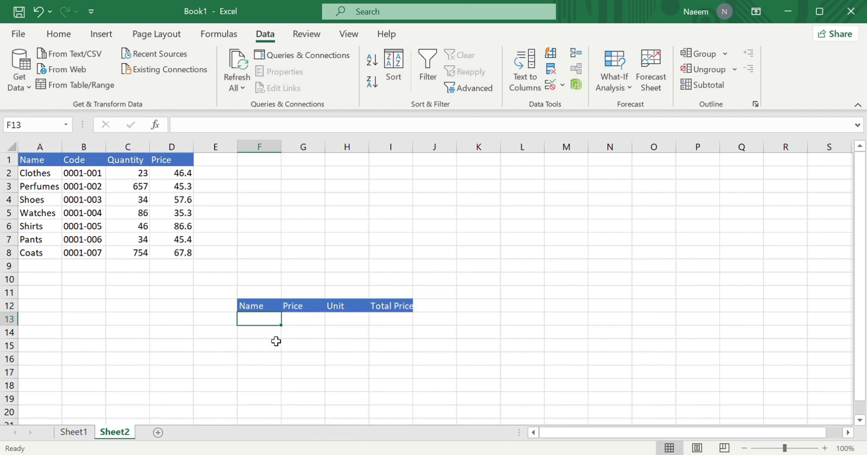
{"action": "left_click", "coordinate": [158, 433]}
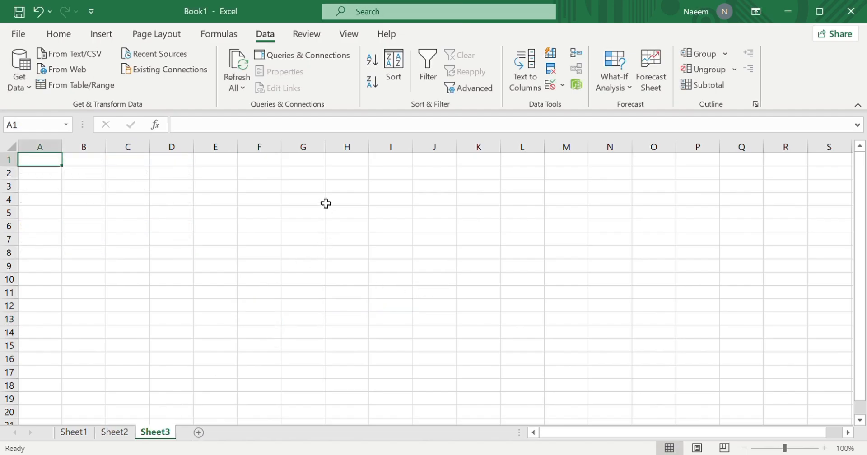
{"action": "left_click", "coordinate": [321, 179]}
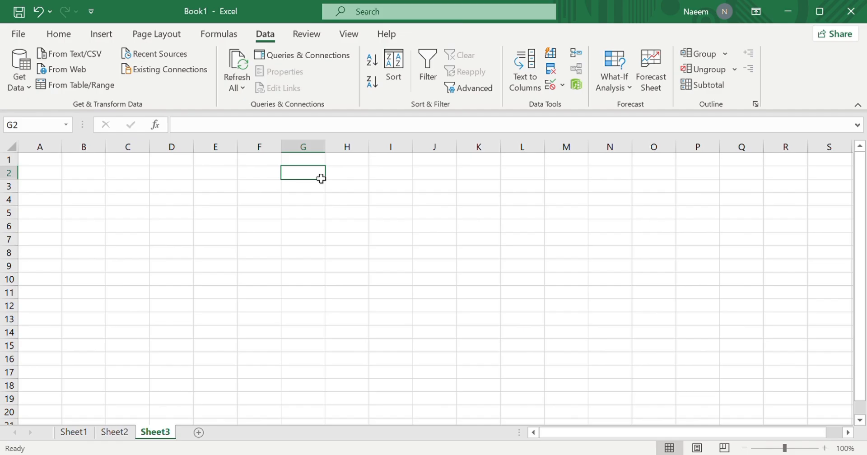
{"action": "type", "text": "h"}
{"action": "key", "text": "BackSpace"}
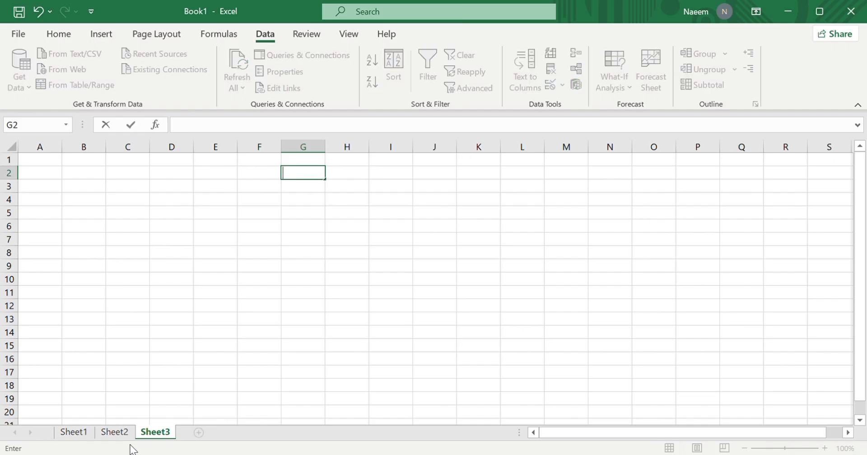
Copy the title text "V Look up Formula" from cell F2 of Sheet1 into cell G2 of Sheet3 without its formatting
{"action": "left_click", "coordinate": [84, 434]}
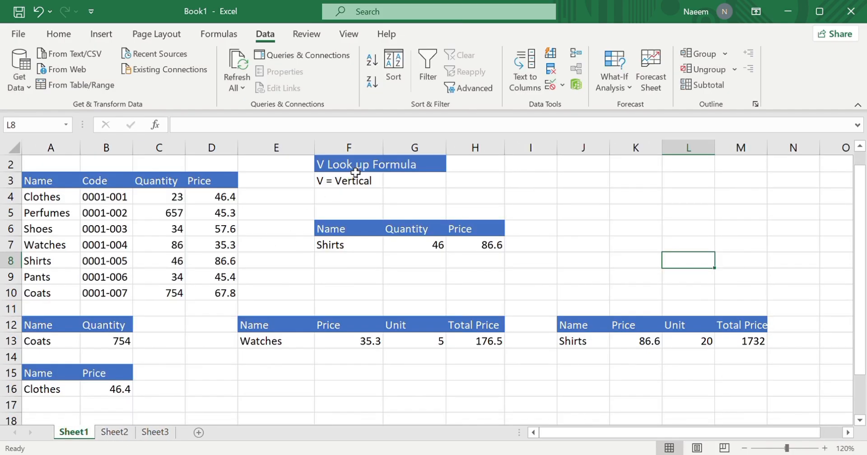
{"action": "left_click", "coordinate": [355, 172]}
{"action": "key", "text": "ctrl+c"}
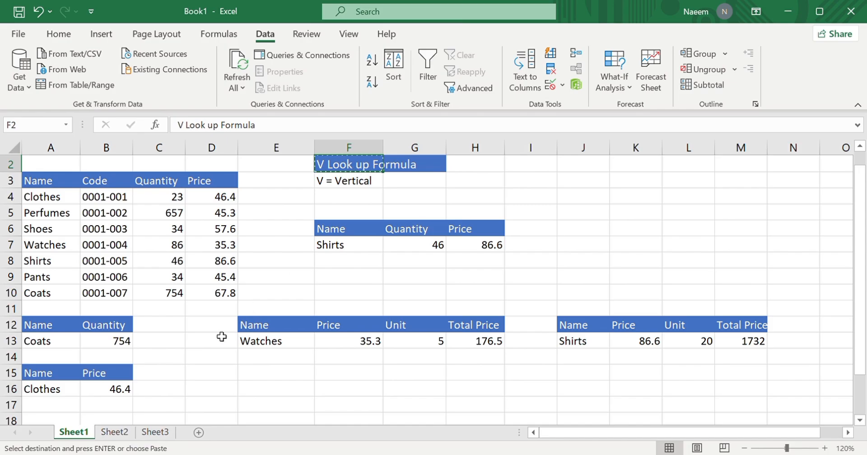
{"action": "left_click", "coordinate": [158, 435]}
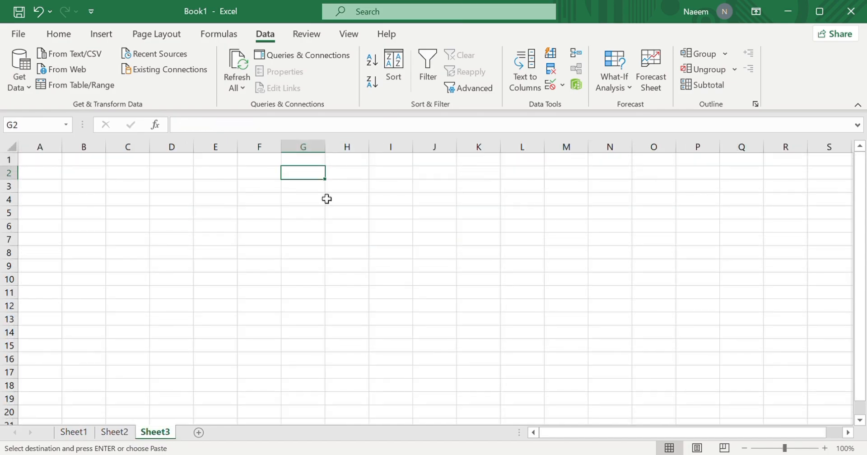
{"action": "left_click", "coordinate": [84, 432]}
{"action": "double_click", "coordinate": [369, 171]}
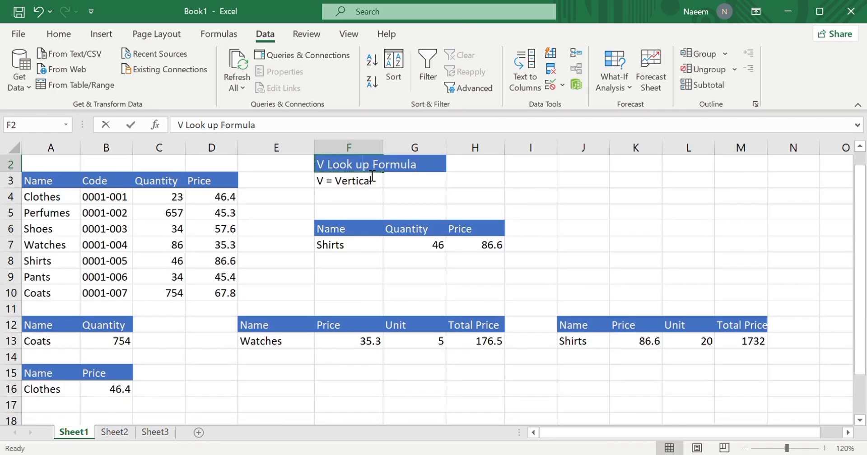
{"action": "key", "text": "ctrl+a"}
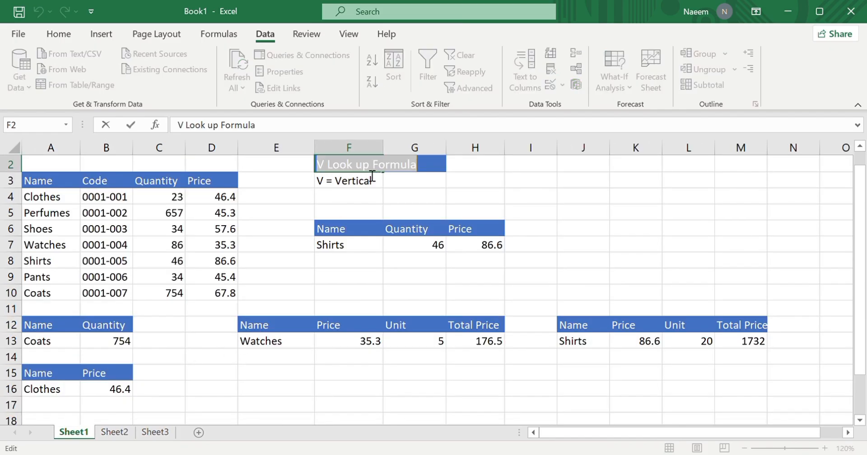
{"action": "left_click", "coordinate": [155, 432]}
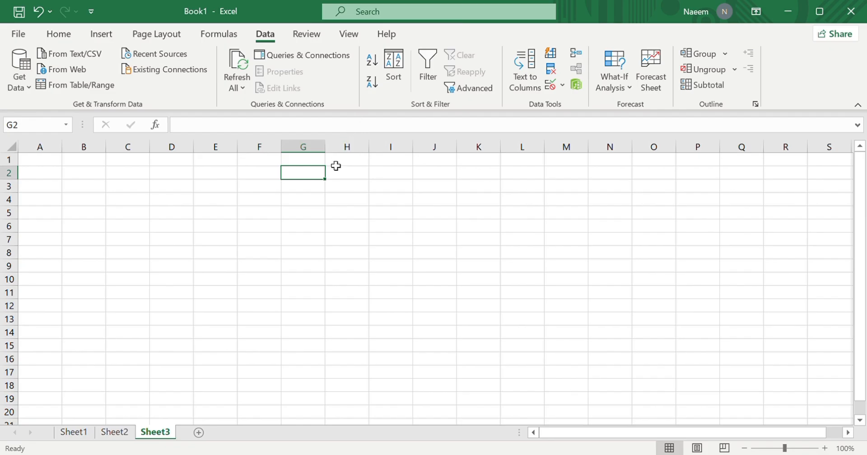
{"action": "key", "text": "ctrl+v"}
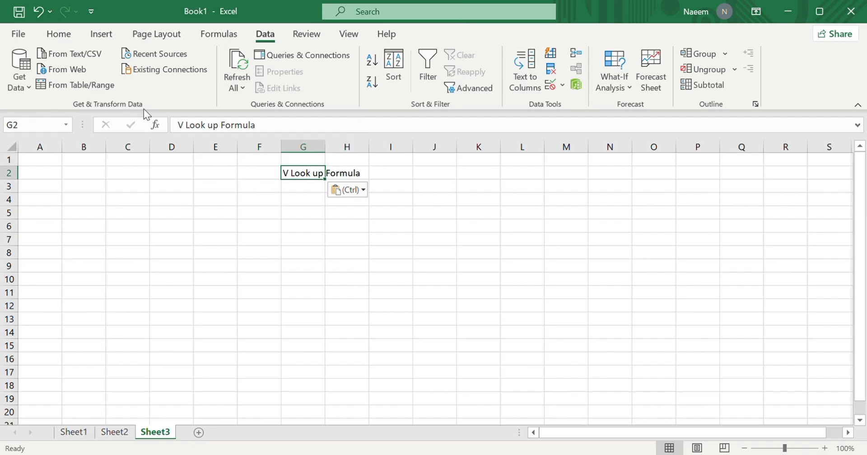
{"action": "left_click", "coordinate": [170, 199]}
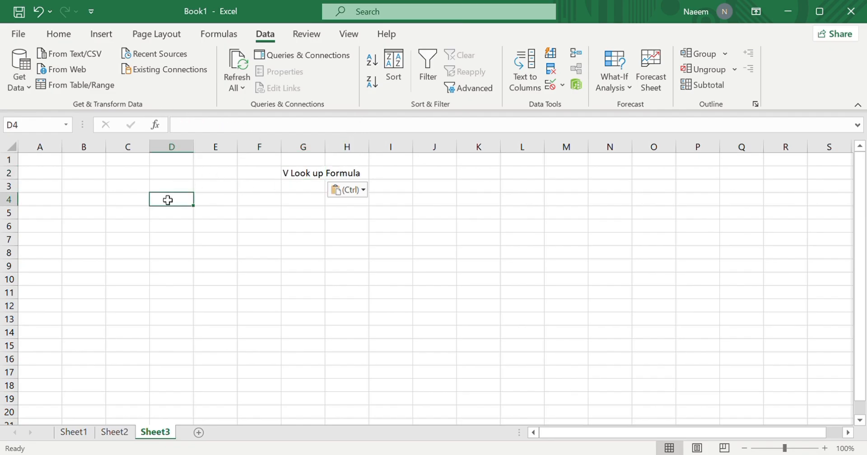
{"action": "left_click", "coordinate": [291, 189]}
{"action": "type", "text": "V"}
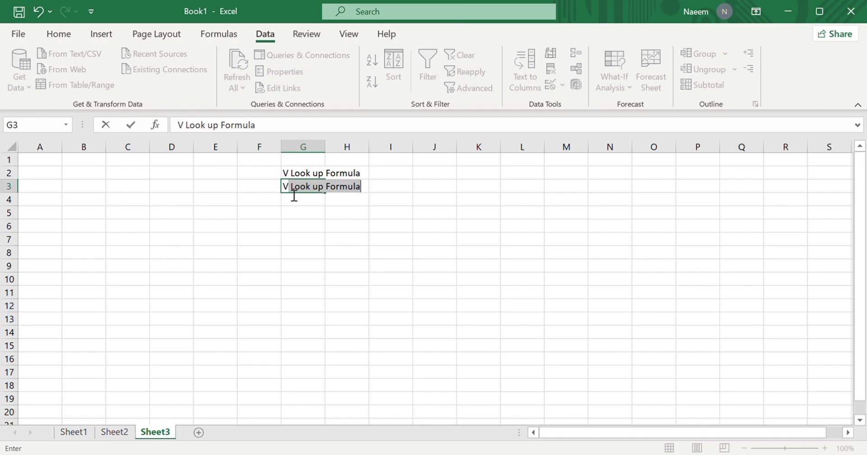
{"action": "key", "text": "Delete"}
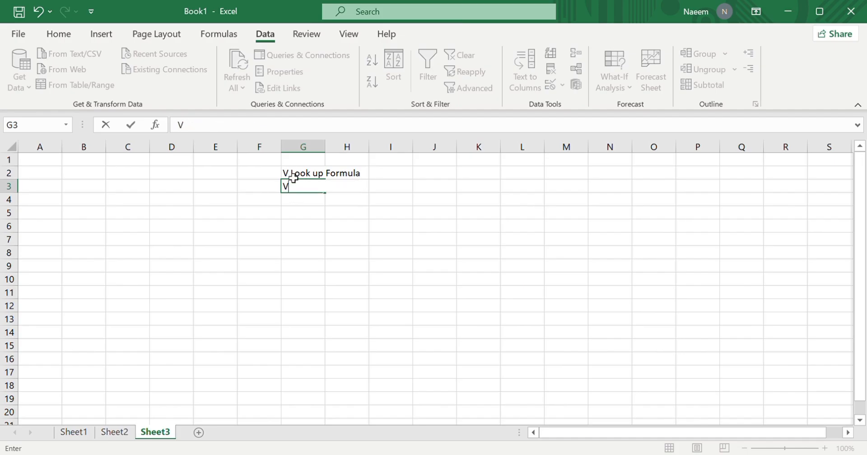
Change the title in cell G2 to "H Look up Formula"
{"action": "left_click", "coordinate": [296, 177]}
{"action": "key", "text": "BackSpace"}
{"action": "type", "text": "H"}
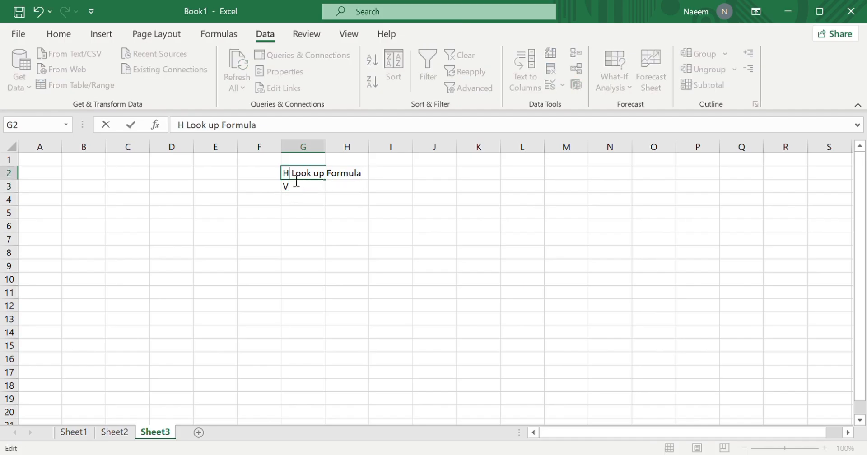
Replace the text in cell G3 below the title with "H= Horizontal"
{"action": "left_click", "coordinate": [298, 190]}
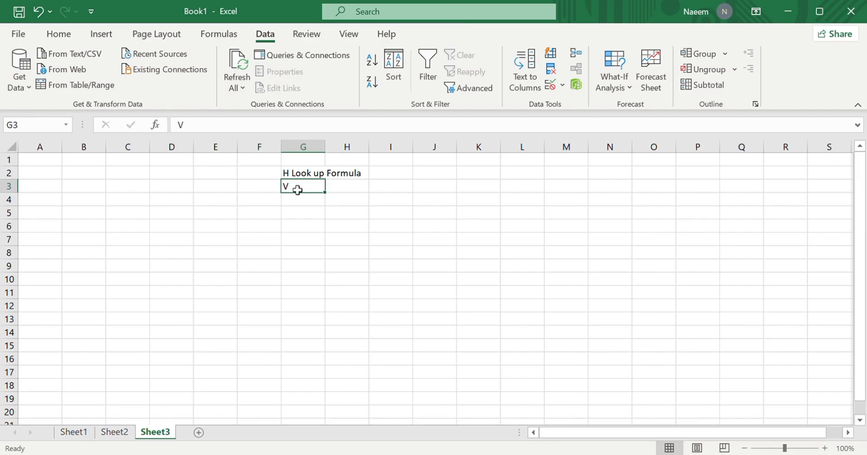
{"action": "key", "text": "BackSpace"}
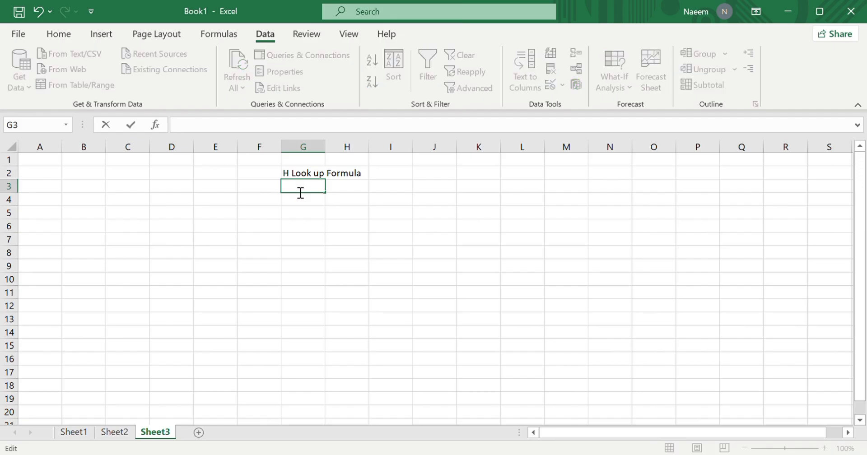
{"action": "type", "text": "H = Horizpnta,p"}
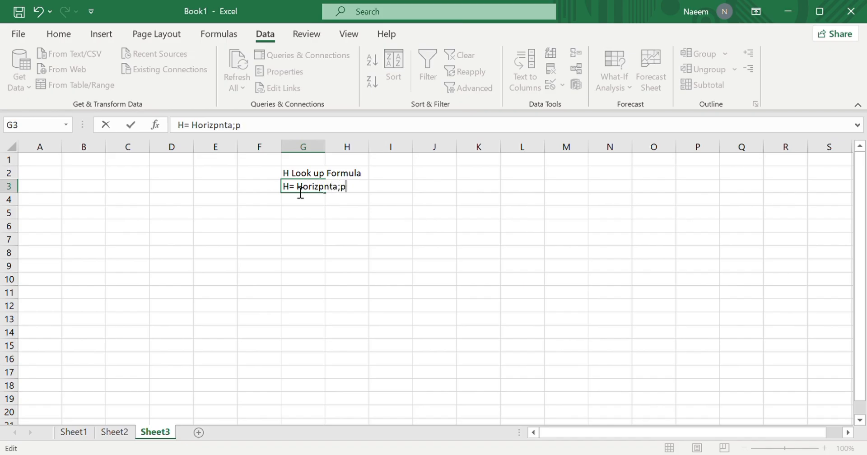
{"action": "key", "text": "BackSpace"}
{"action": "key", "text": "BackSpace"}
{"action": "key", "text": "Return"}
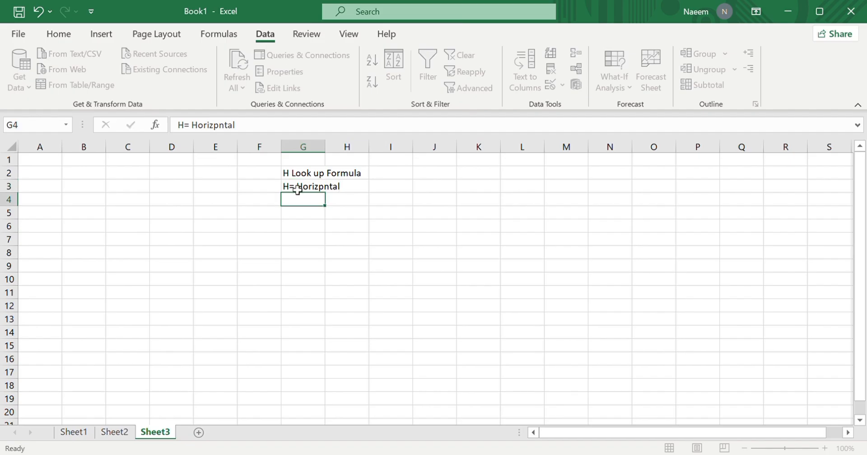
{"action": "left_click", "coordinate": [338, 187]}
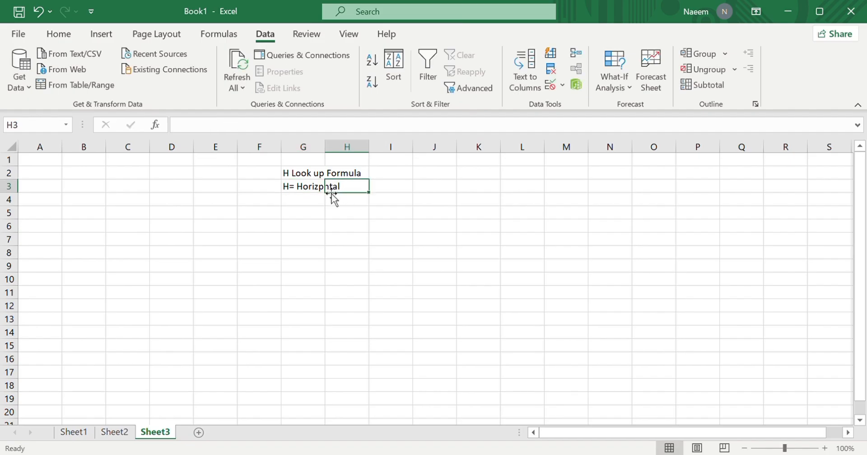
{"action": "key", "text": "Left"}
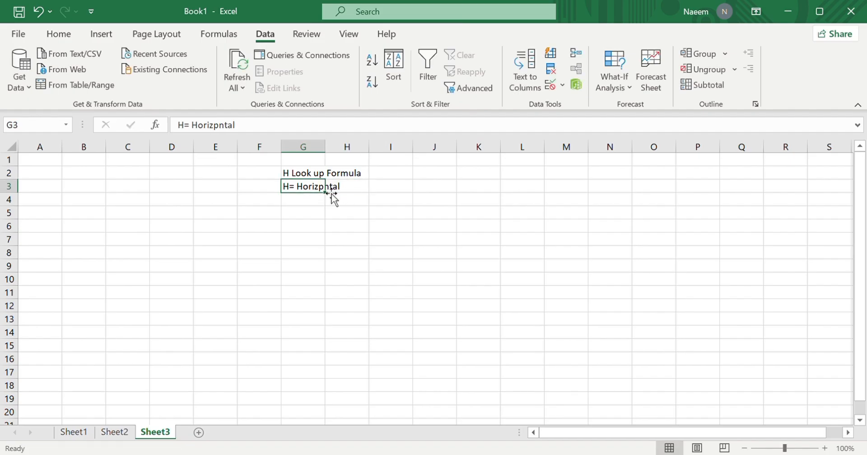
{"action": "left_click", "coordinate": [224, 131]}
{"action": "key", "text": "BackSpace"}
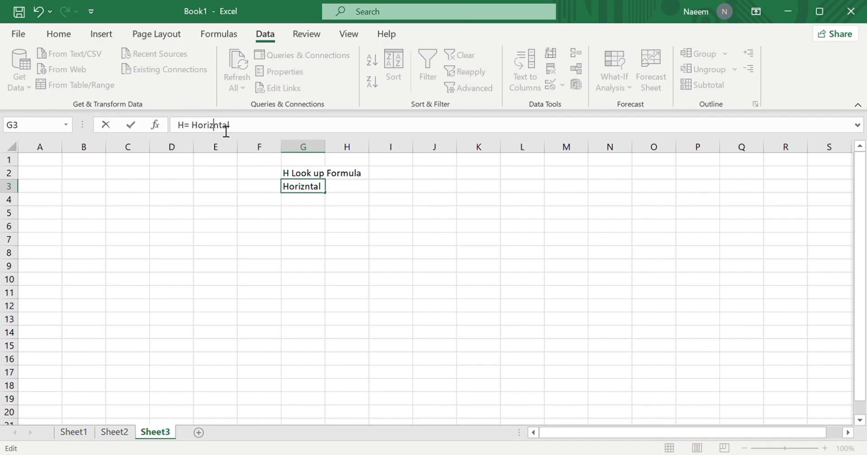
{"action": "type", "text": "o"}
{"action": "key", "text": "Return"}
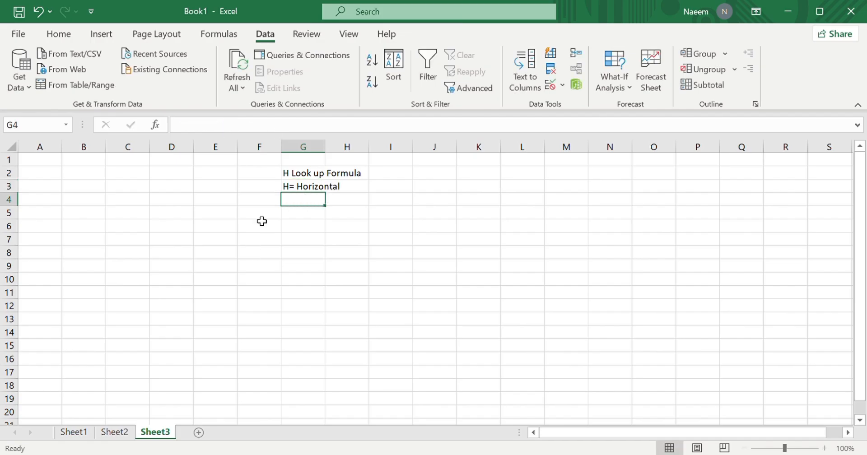
Enter the row labels Name, Code, Price and Quantity down cells B5 to B8
{"action": "left_click", "coordinate": [149, 239]}
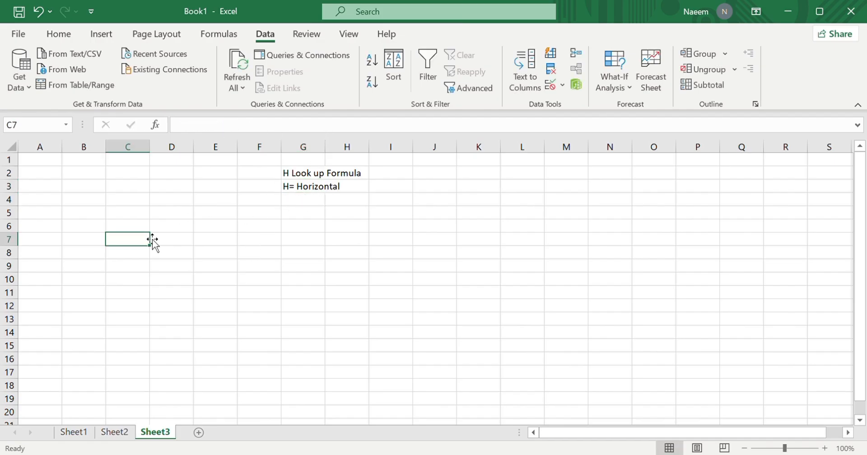
{"action": "left_click", "coordinate": [83, 214]}
{"action": "type", "text": "NAme"}
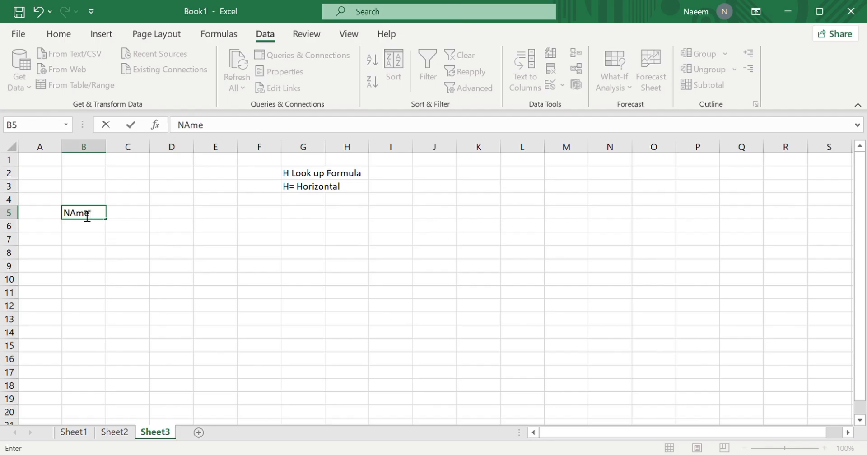
{"action": "key", "text": "Return"}
{"action": "type", "text": "Code"}
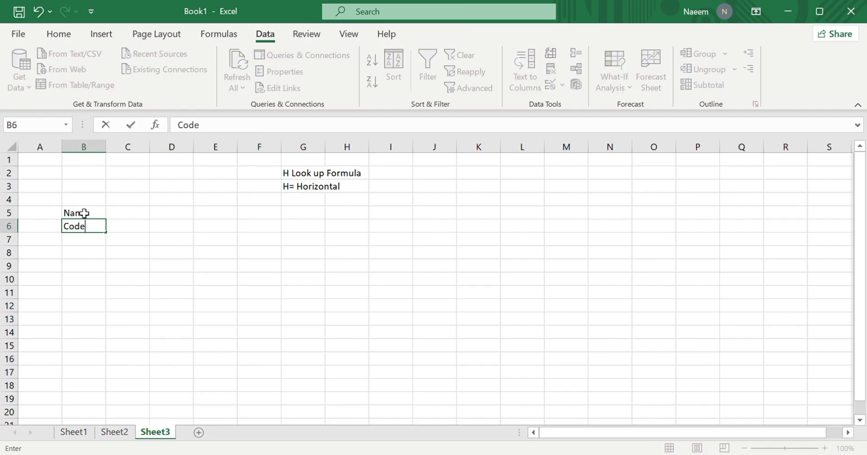
{"action": "key", "text": "Return"}
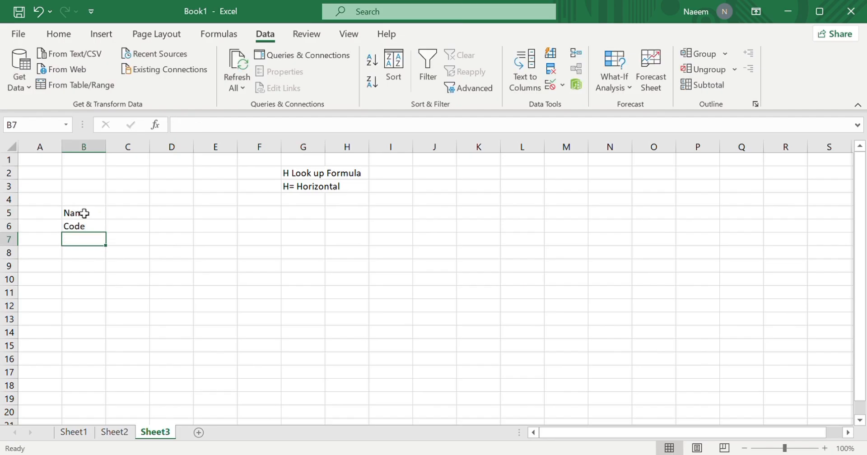
{"action": "type", "text": "Pro"}
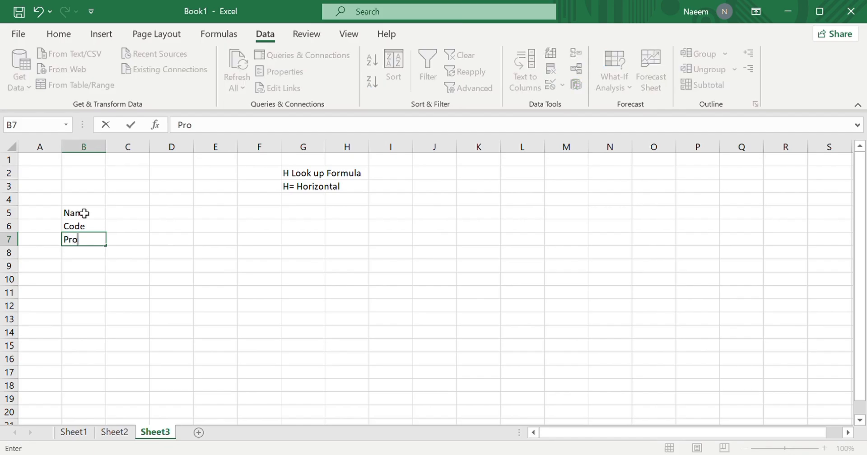
{"action": "key", "text": "BackSpace"}
{"action": "type", "text": "ice"}
{"action": "key", "text": "Return"}
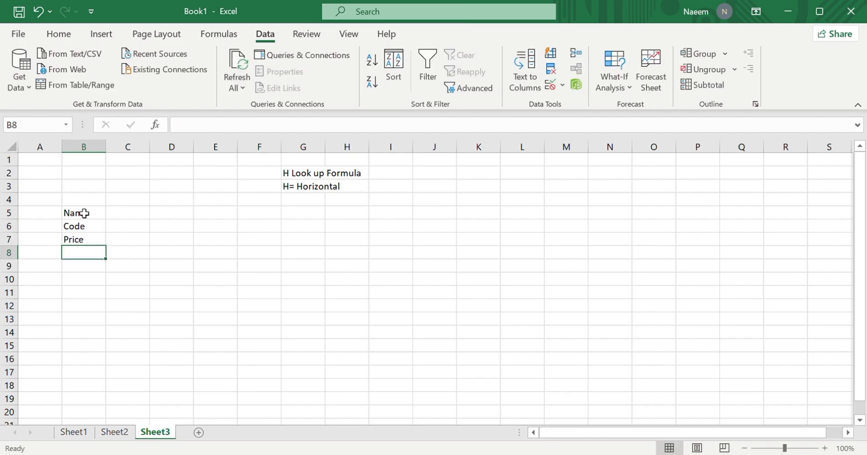
{"action": "type", "text": "Quantity"}
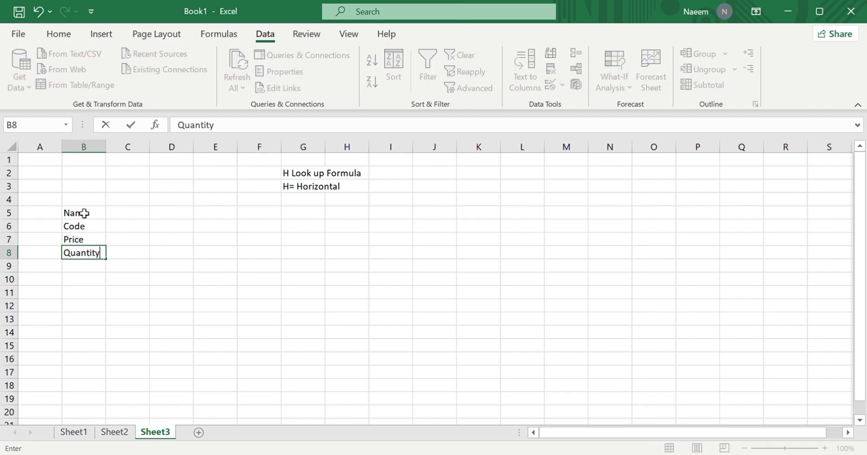
{"action": "key", "text": "ctrl+Return"}
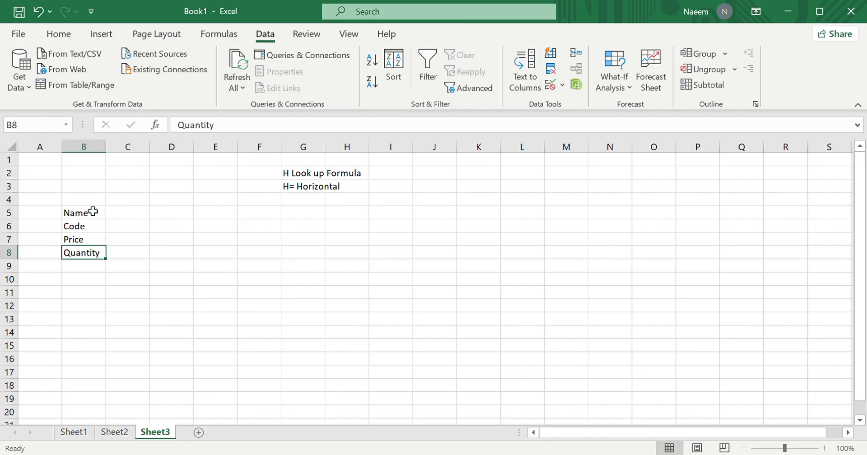
Enter the item names Clothes and Shirts in cells C5 and D5 of the Name row
{"action": "left_click", "coordinate": [131, 226]}
{"action": "left_click", "coordinate": [140, 217]}
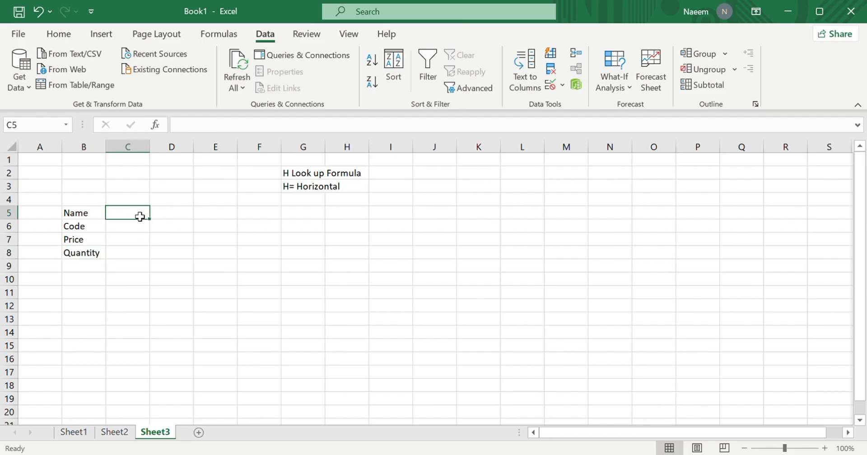
{"action": "type", "text": "Clot"}
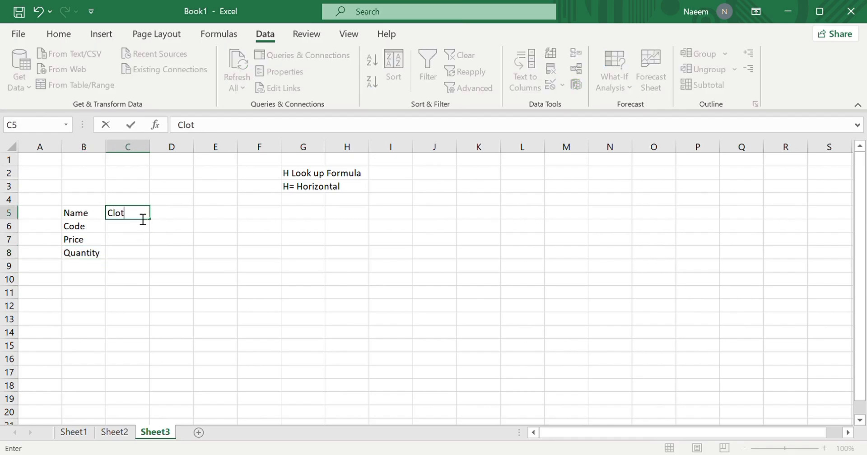
{"action": "type", "text": "hre"}
{"action": "key", "text": "BackSpace"}
{"action": "key", "text": "BackSpace"}
{"action": "key", "text": "Tab"}
{"action": "type", "text": "Shi"}
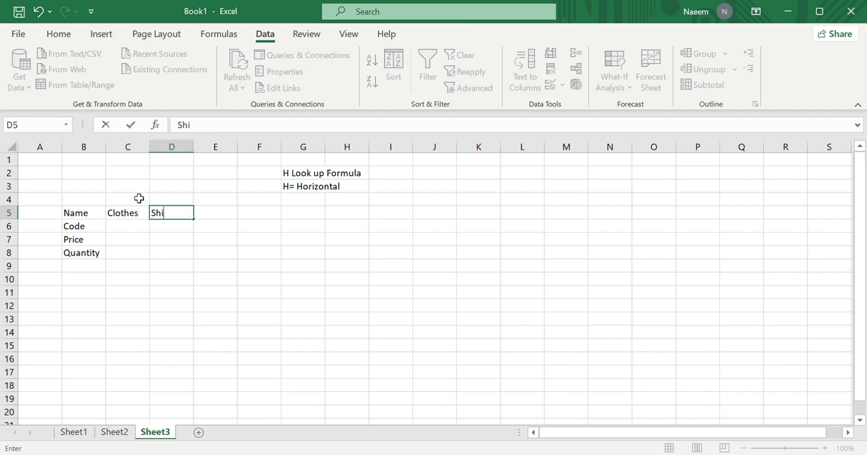
{"action": "type", "text": "rts"}
{"action": "key", "text": "Tab"}
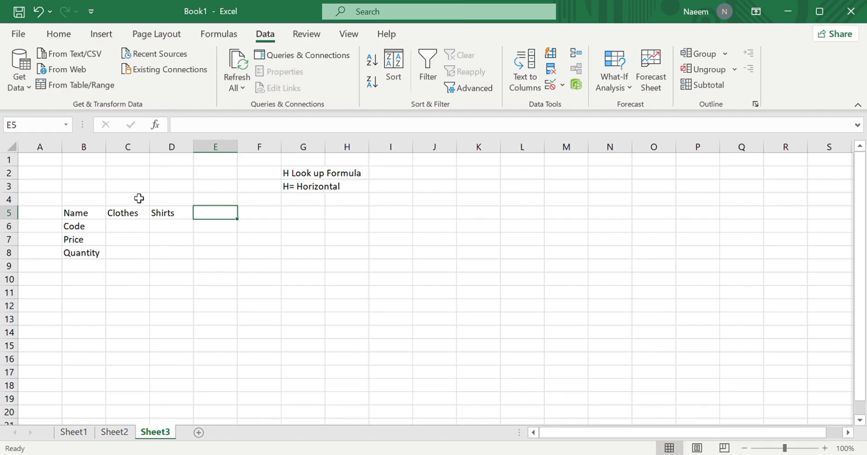
Add the item names Pants and shoes in cells E5 and F5 of the Name row
{"action": "type", "text": "PAnts"}
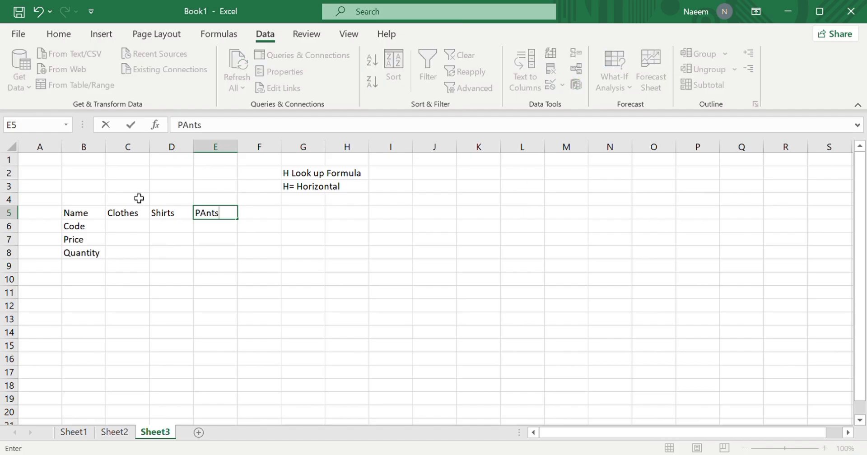
{"action": "key", "text": "Return"}
{"action": "key", "text": "Up"}
{"action": "key", "text": "Right"}
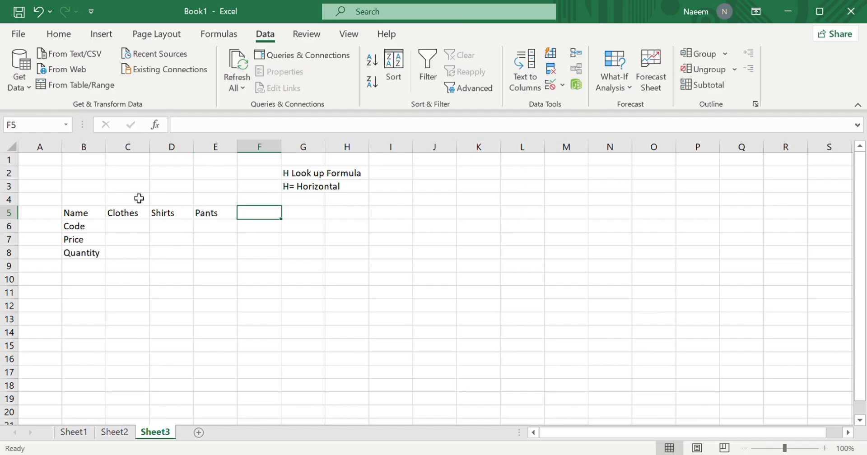
{"action": "type", "text": "DH"}
{"action": "key", "text": "BackSpace"}
{"action": "key", "text": "BackSpace"}
{"action": "type", "text": "sh"}
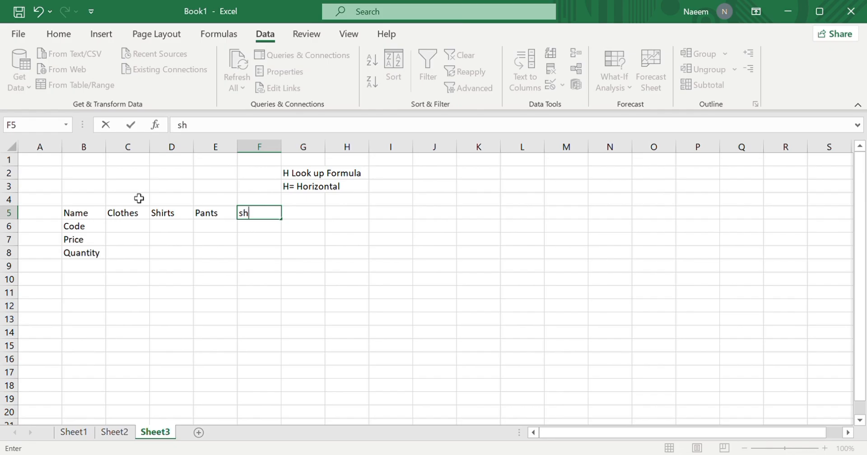
{"action": "type", "text": "oes"}
{"action": "key", "text": "Return"}
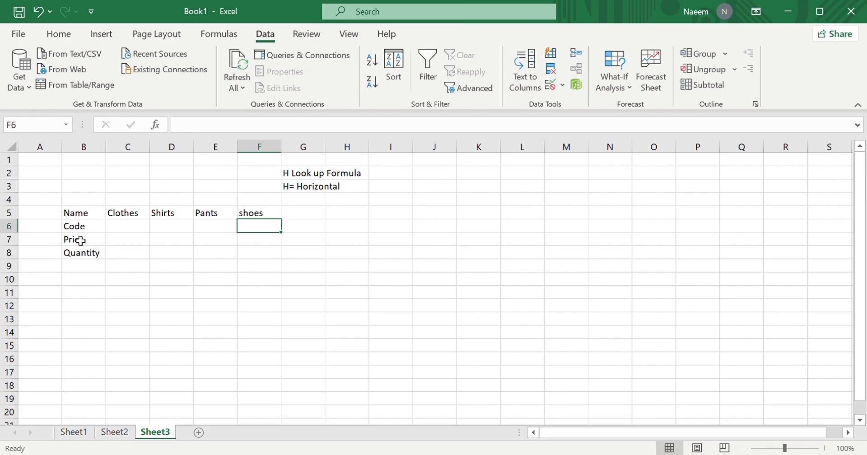
Fill the Code row in C6 to F6 with the codes 1, 2, 3 and 4
{"action": "left_click", "coordinate": [137, 229]}
{"action": "type", "text": "1"}
{"action": "key", "text": "Tab"}
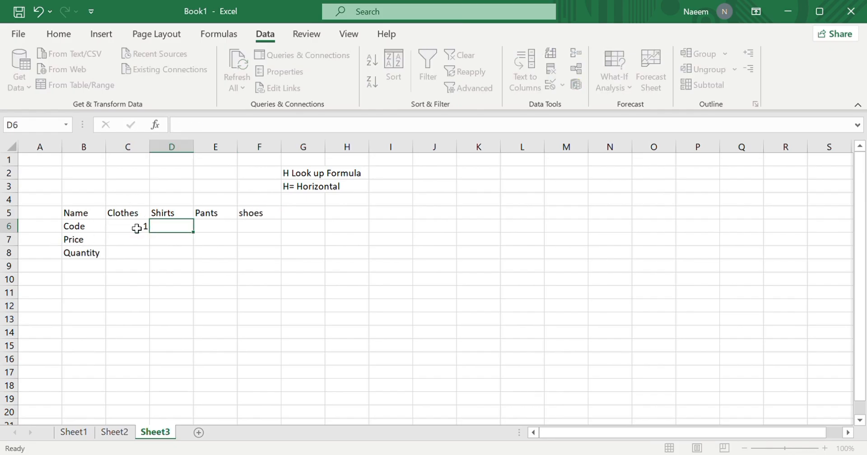
{"action": "type", "text": "2"}
{"action": "key", "text": "Tab"}
{"action": "type", "text": "3"}
{"action": "key", "text": "Tab"}
{"action": "type", "text": "5\\"}
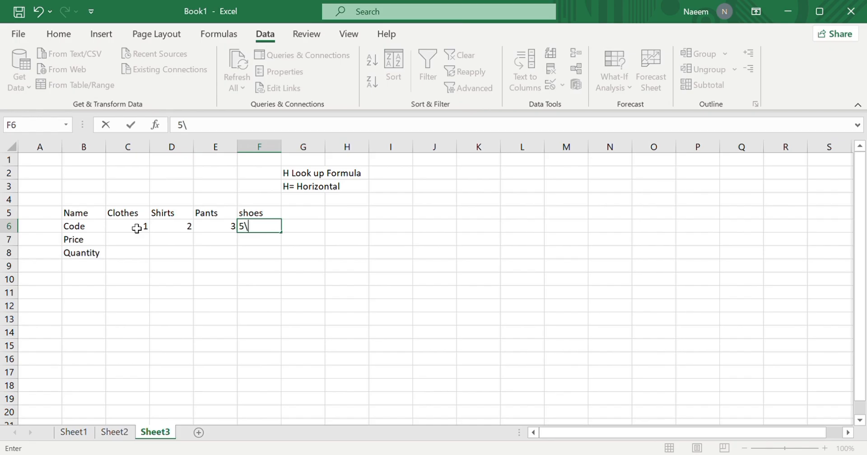
{"action": "key", "text": "BackSpace"}
{"action": "key", "text": "BackSpace"}
{"action": "type", "text": "4"}
Fill the Price row in C7 to F7 with 455, 45, 46 and 68
{"action": "left_click", "coordinate": [130, 243]}
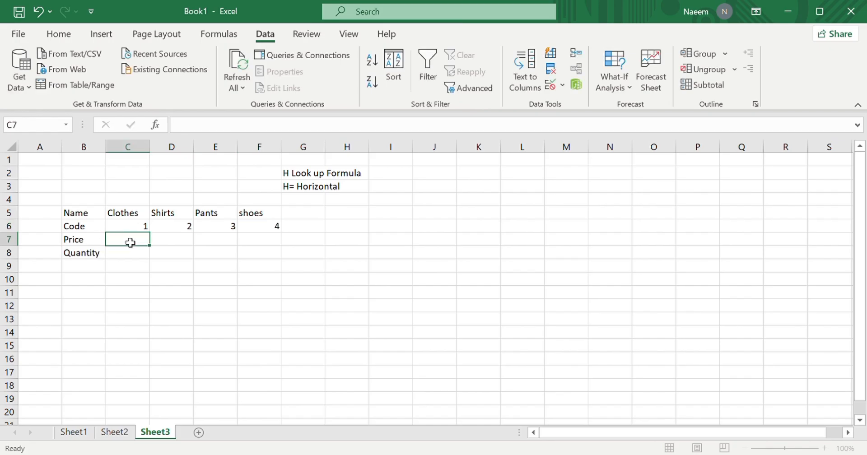
{"action": "type", "text": "e5"}
{"action": "key", "text": "BackSpace"}
{"action": "key", "text": "BackSpace"}
{"action": "type", "text": "45"}
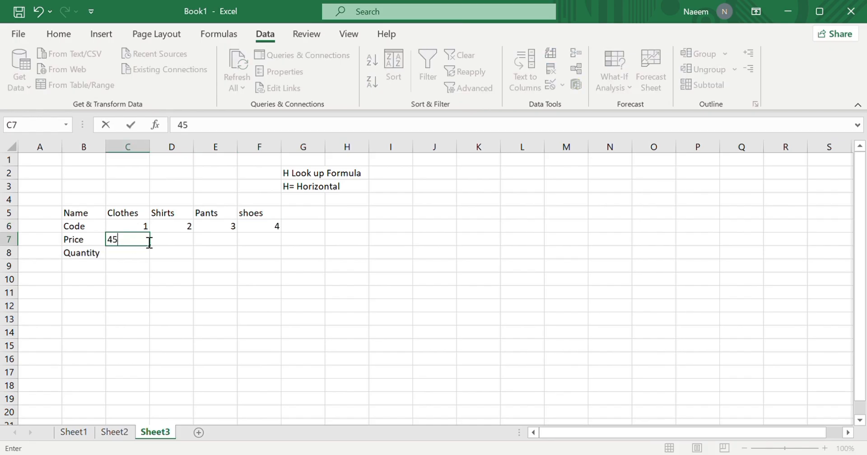
{"action": "type", "text": "5"}
{"action": "key", "text": "Tab"}
{"action": "type", "text": "45"}
{"action": "key", "text": "Tab"}
{"action": "type", "text": "46"}
{"action": "key", "text": "Tab"}
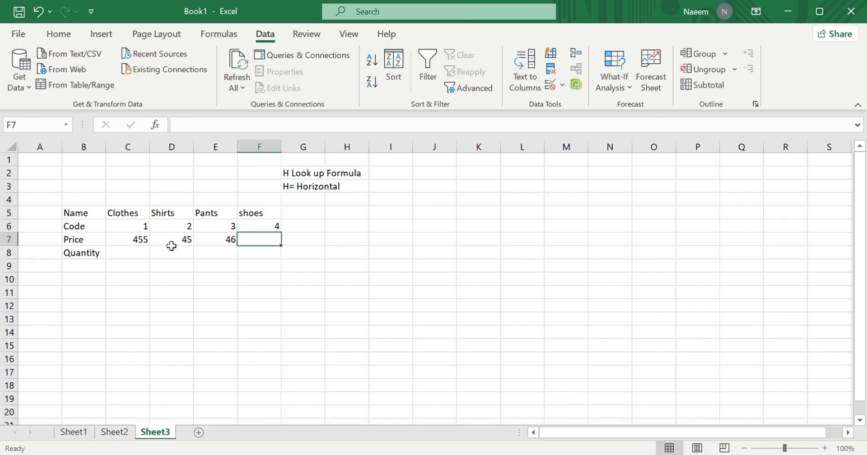
{"action": "type", "text": "68"}
Enter 34 as the quantity for Clothes in cell C8
{"action": "left_click", "coordinate": [140, 259]}
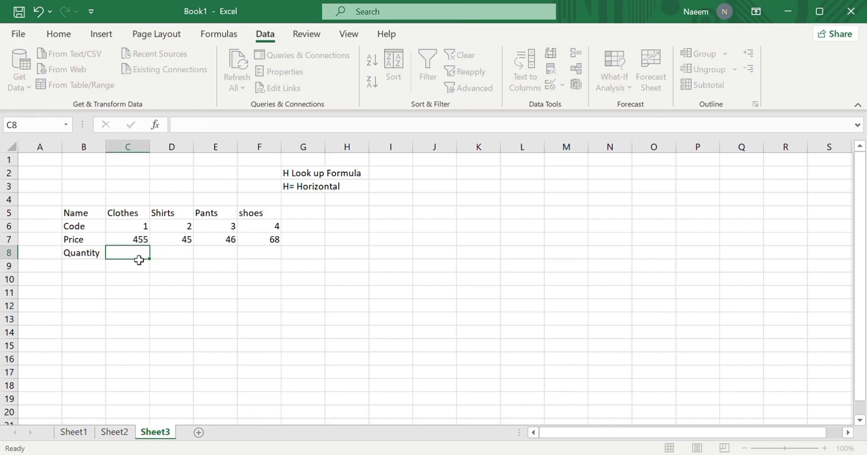
{"action": "type", "text": "w"}
{"action": "key", "text": "BackSpace"}
{"action": "type", "text": "34"}
{"action": "key", "text": "Right"}
{"action": "key", "text": "Page_Down"}
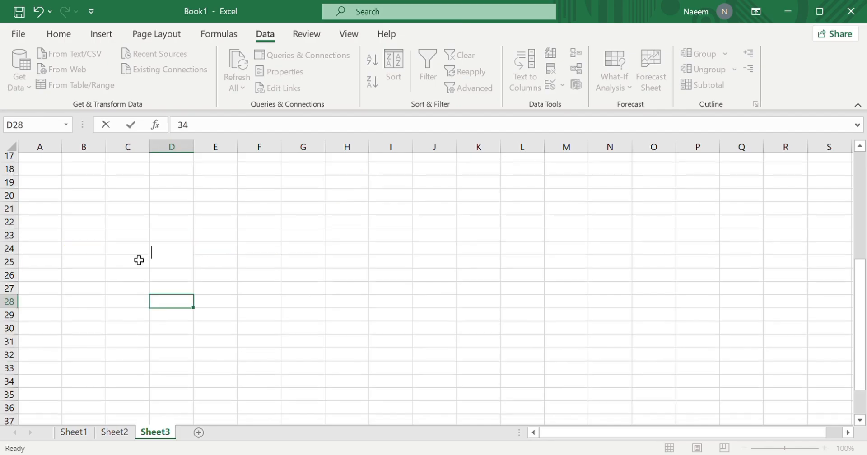
{"action": "type", "text": "5"}
{"action": "key", "text": "BackSpace"}
{"action": "key", "text": "Escape"}
{"action": "key", "text": "ctrl+Up"}
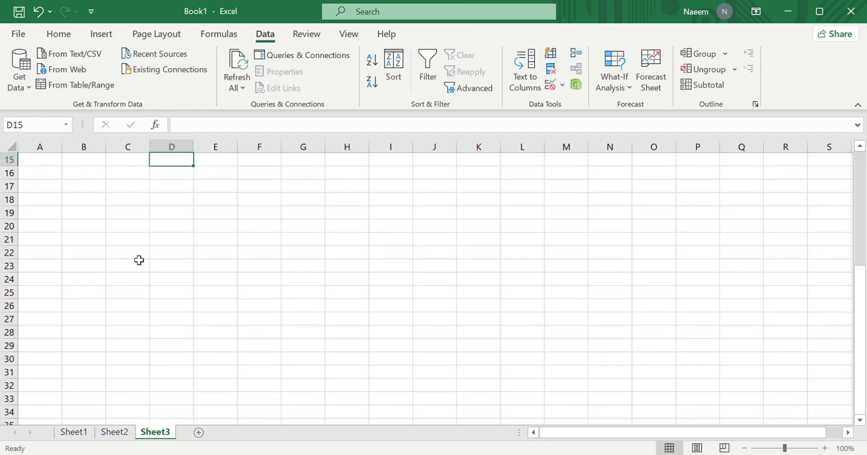
{"action": "key", "text": "Down"}
{"action": "key", "text": "Down"}
{"action": "key", "text": "Down"}
{"action": "key", "text": "Down"}
{"action": "key", "text": "Down"}
{"action": "key", "text": "Down"}
{"action": "key", "text": "Down"}
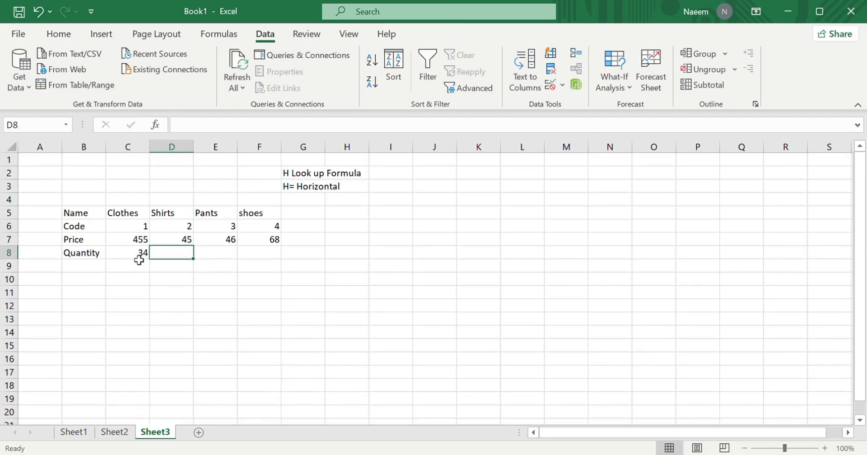
Complete the Quantity row with 67 for Shirts, 987 for Pants and 234 for shoes
{"action": "type", "text": "67"}
{"action": "key", "text": "Right"}
{"action": "type", "text": "987"}
{"action": "key", "text": "Right"}
{"action": "type", "text": "234"}
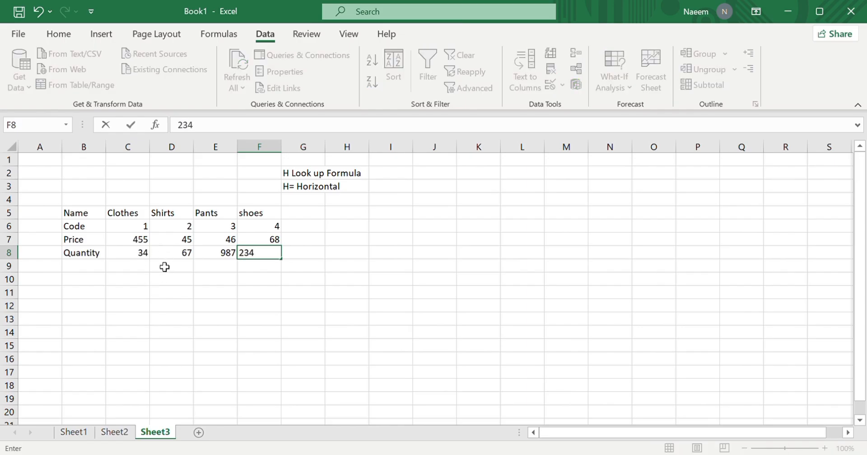
{"action": "left_click", "coordinate": [166, 281]}
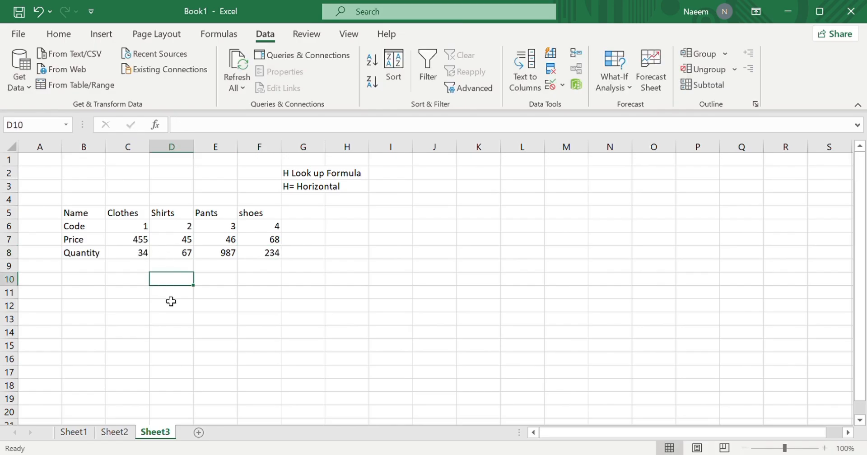
{"action": "type", "text": "="}
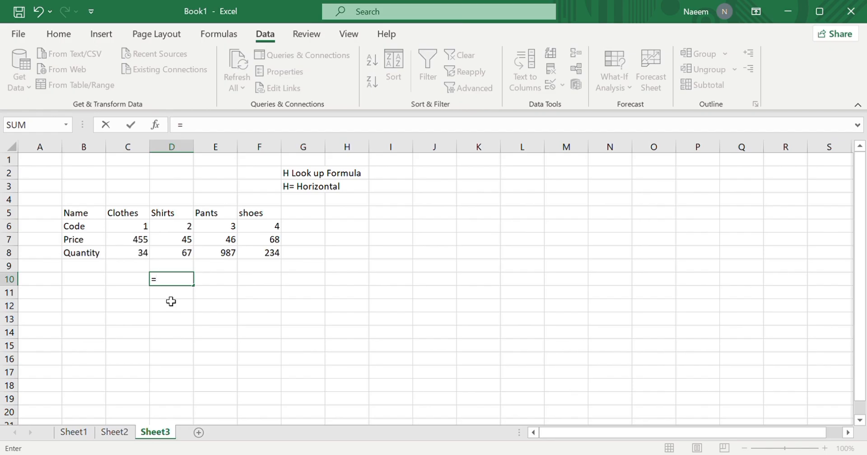
{"action": "type", "text": "hlookup"}
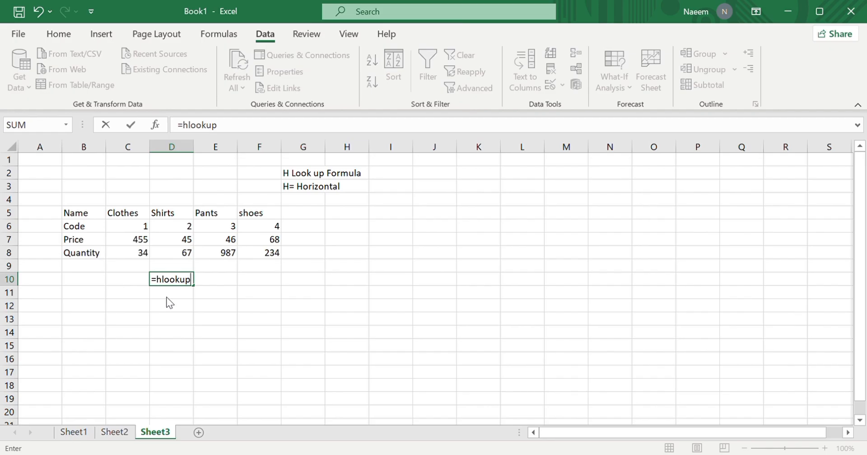
{"action": "key", "text": "Escape"}
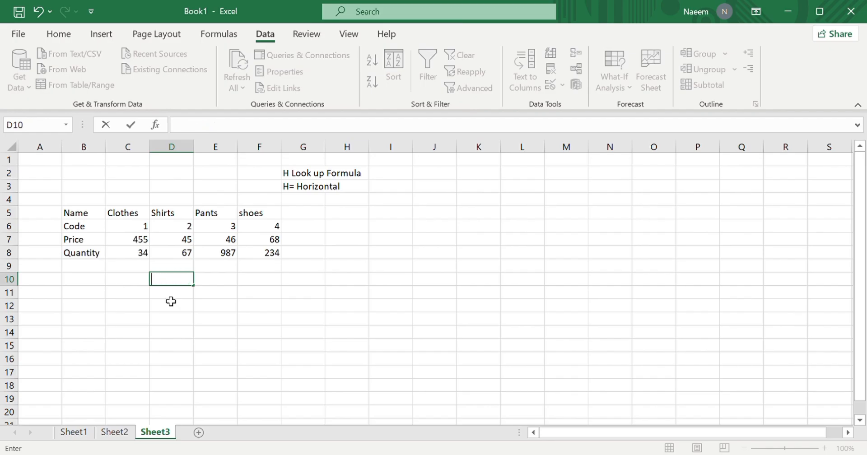
Enter the lookup table headers Name and Price in cells B13 and C13 below the data
{"action": "left_click", "coordinate": [87, 325]}
{"action": "type", "text": "Namew"}
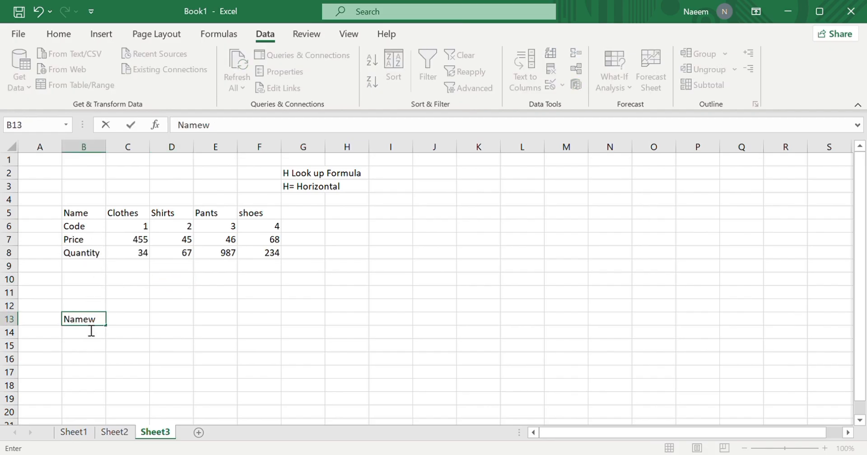
{"action": "key", "text": "BackSpace"}
{"action": "key", "text": "Tab"}
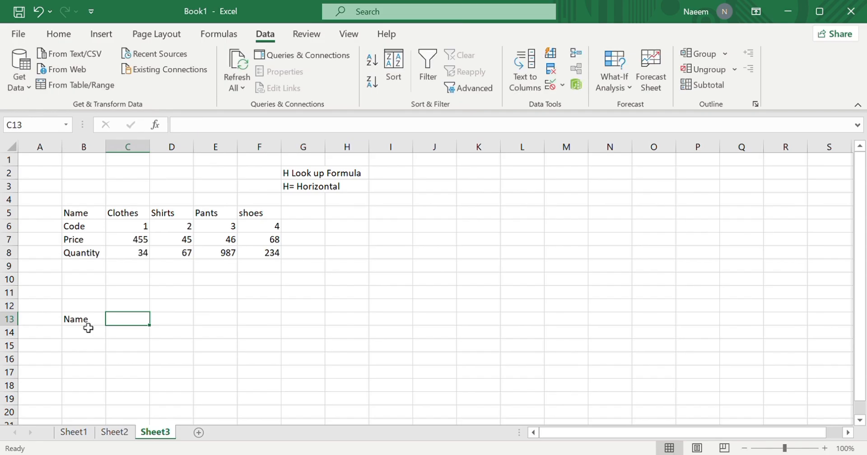
{"action": "type", "text": "Price"}
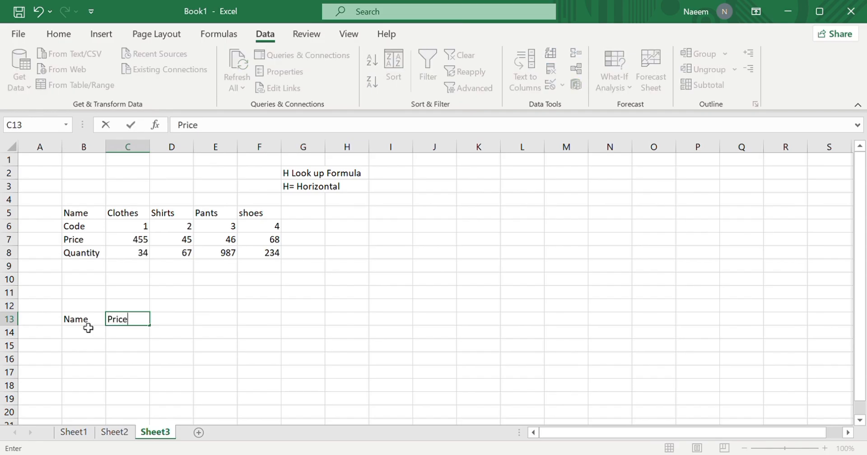
{"action": "key", "text": "Tab"}
Enter the headers Name and Quantity in cells F13 and G13 for the second lookup table
{"action": "key", "text": "Tab"}
{"action": "key", "text": "Tab"}
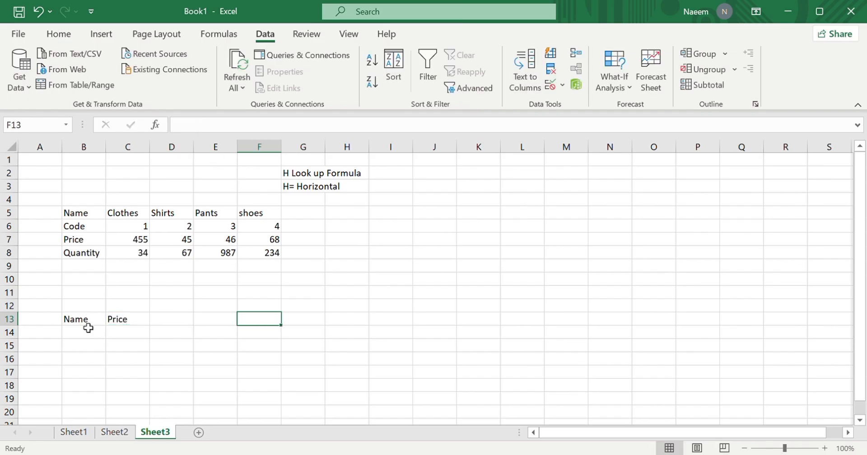
{"action": "type", "text": "Name"}
{"action": "key", "text": "Tab"}
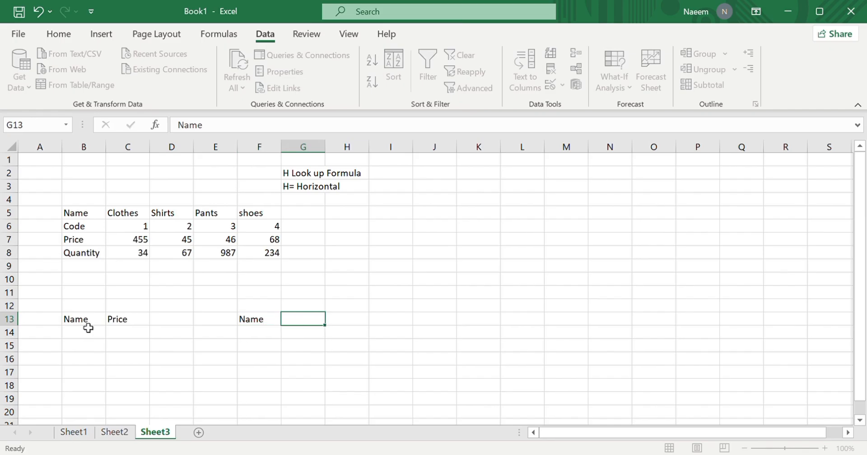
{"action": "type", "text": "Quantity"}
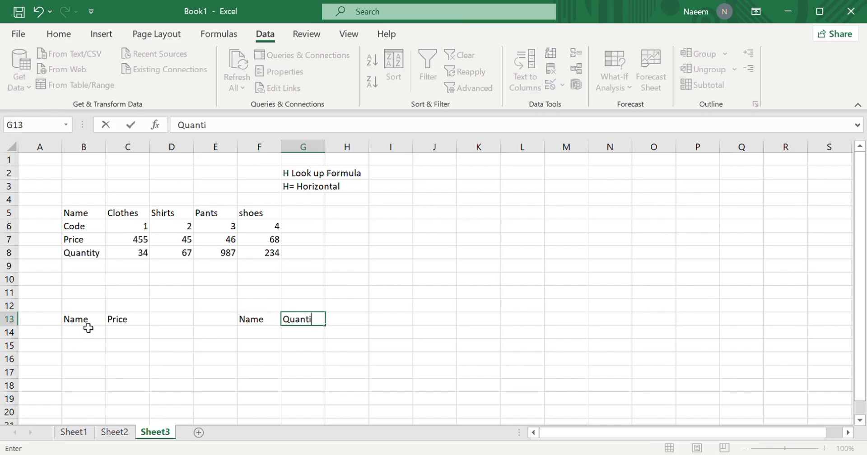
{"action": "key", "text": "Tab"}
Enter the headers Name, Quantity and Price in cells J13 to L13 for the third lookup table
{"action": "key", "text": "Tab"}
{"action": "key", "text": "Tab"}
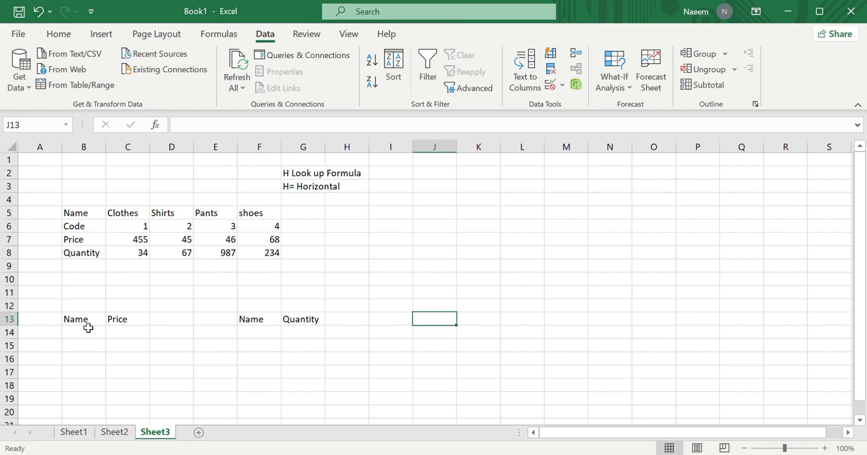
{"action": "type", "text": "NAme"}
{"action": "key", "text": "Return"}
{"action": "key", "text": "Up"}
{"action": "key", "text": "Tab"}
{"action": "type", "text": "Qunat"}
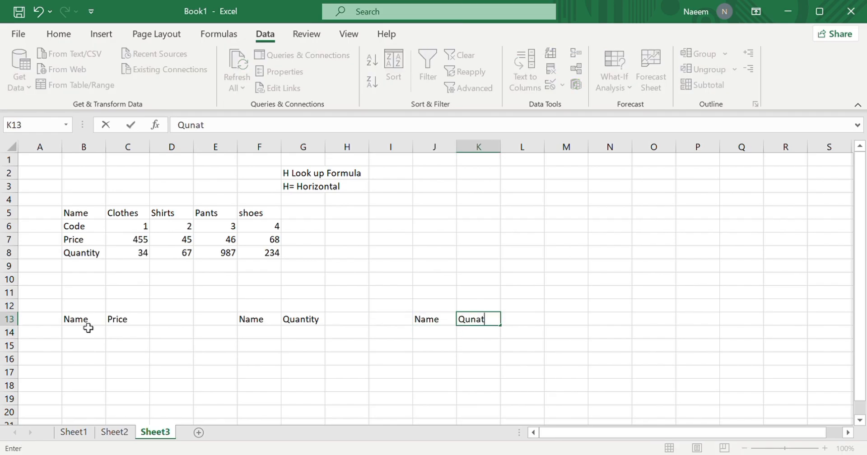
{"action": "key", "text": "BackSpace"}
{"action": "key", "text": "BackSpace"}
{"action": "key", "text": "BackSpace"}
{"action": "type", "text": "n"}
{"action": "key", "text": "BackSpace"}
{"action": "key", "text": "BackSpace"}
{"action": "type", "text": "an"}
{"action": "type", "text": "ty"}
{"action": "key", "text": "BackSpace"}
{"action": "key", "text": "BackSpace"}
{"action": "type", "text": "yi"}
{"action": "key", "text": "BackSpace"}
{"action": "type", "text": "tity"}
{"action": "key", "text": "Tab"}
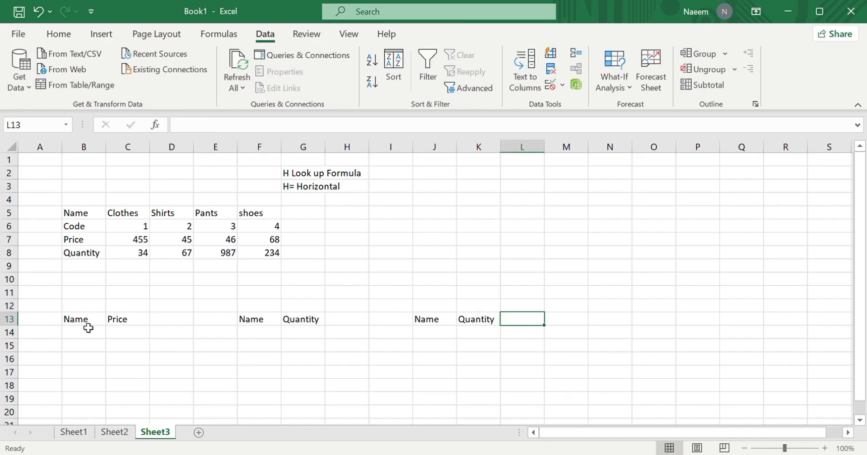
{"action": "type", "text": "PRice"}
{"action": "key", "text": "Return"}
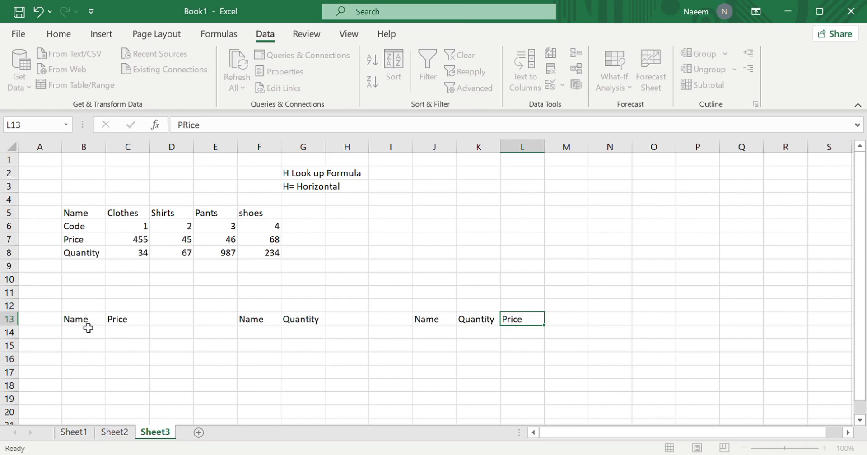
Enter the formula =HLOOKUP(B14,B5:F8,3,0) in cell C14 to look up the price by name
{"action": "left_click", "coordinate": [96, 338]}
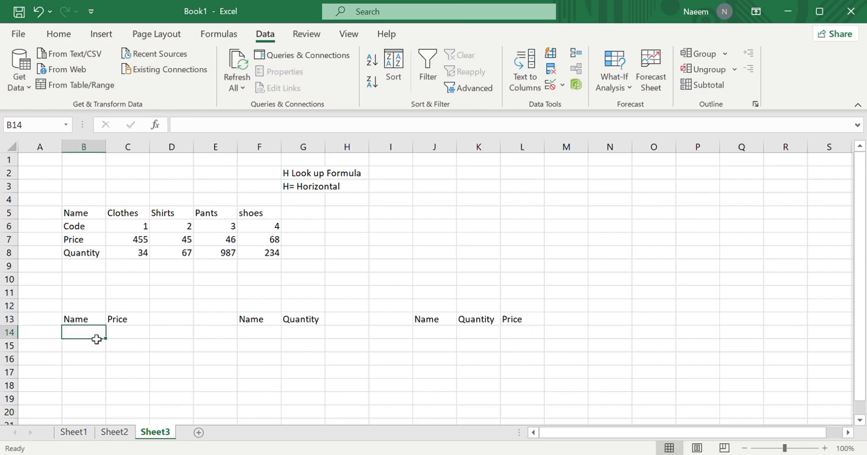
{"action": "left_click", "coordinate": [129, 336]}
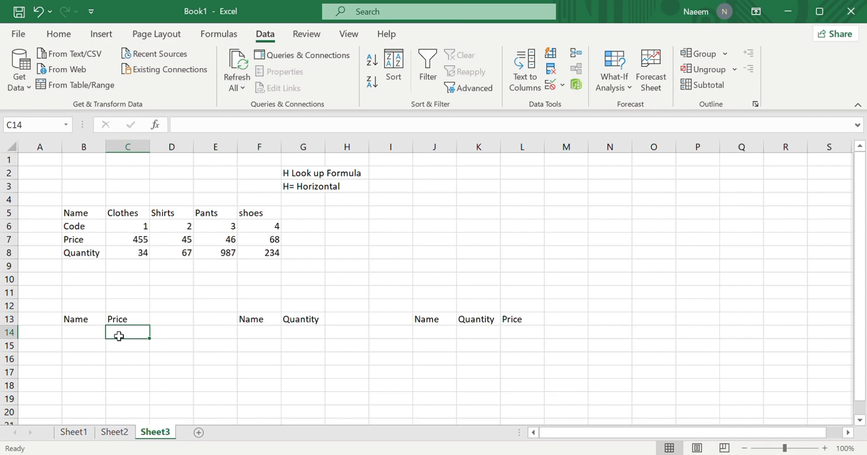
{"action": "type", "text": "=h"}
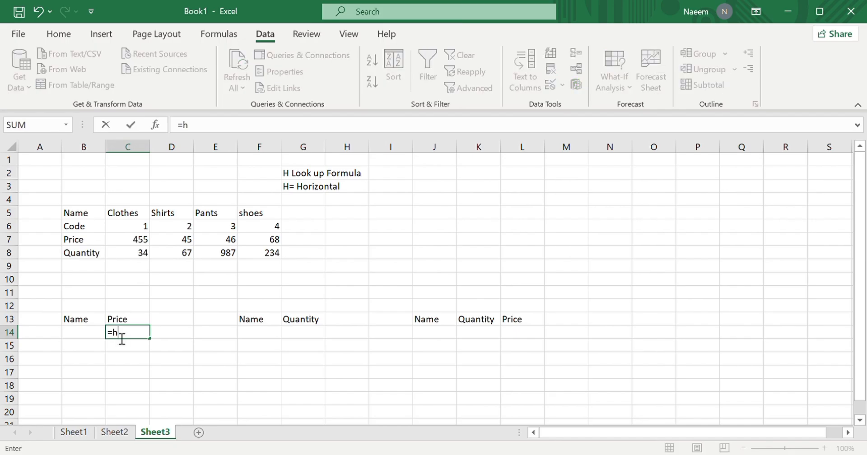
{"action": "type", "text": "lookup"}
{"action": "left_click", "coordinate": [94, 339]}
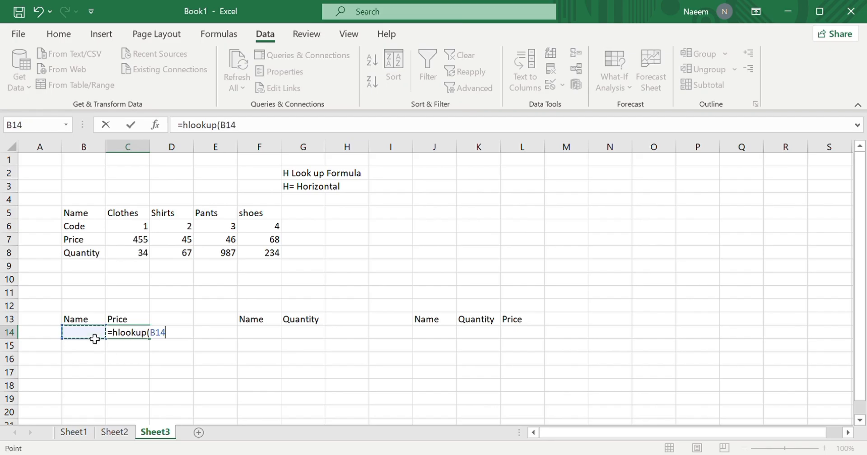
{"action": "type", "text": ","}
{"action": "left_click_drag", "start_coordinate": [129, 226], "coordinate": [158, 238]}
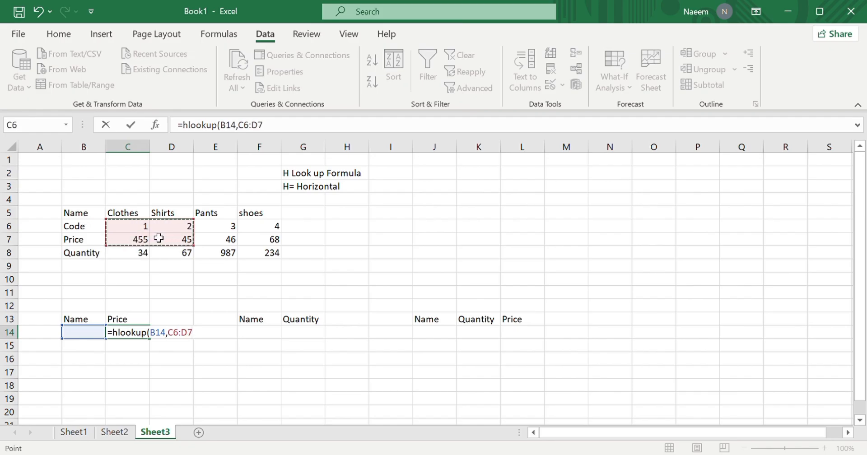
{"action": "left_click_drag", "start_coordinate": [69, 213], "coordinate": [272, 258]}
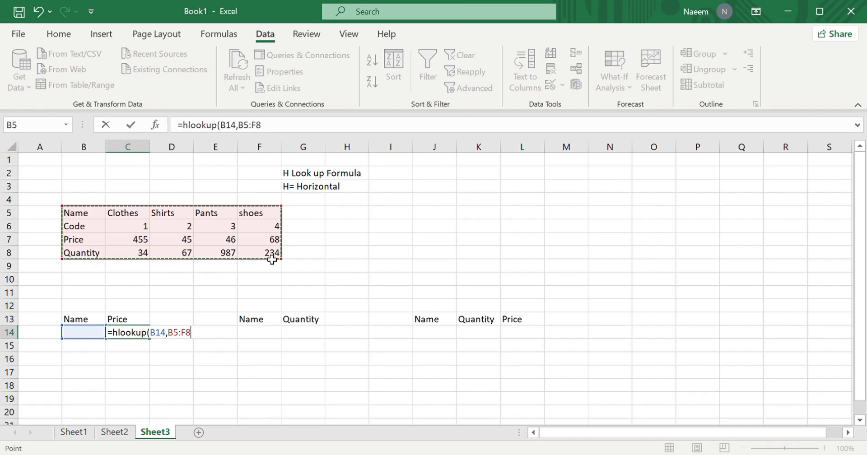
{"action": "type", "text": ","}
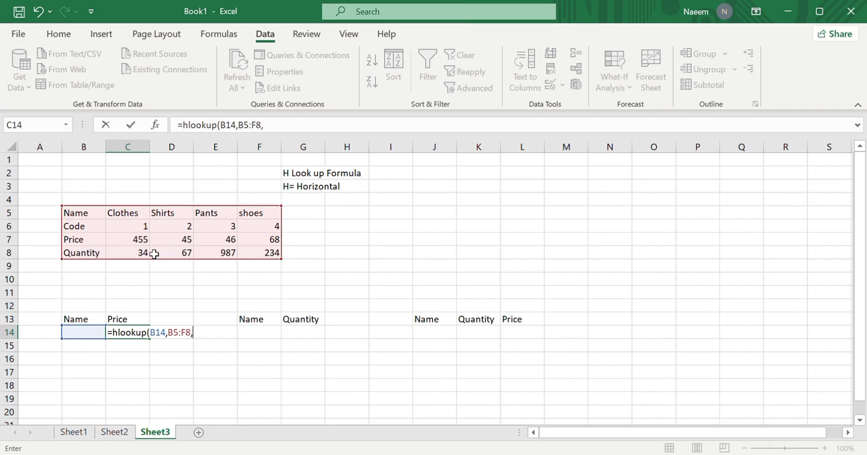
{"action": "type", "text": "3,0)"}
{"action": "key", "text": "Return"}
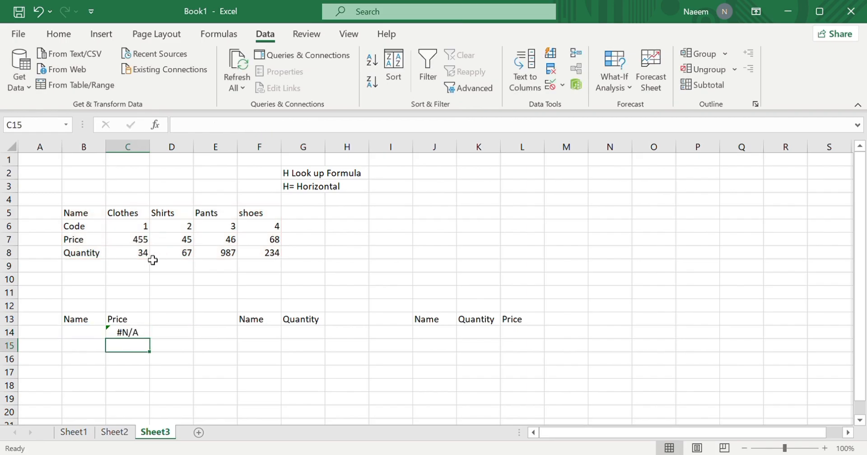
Enter Shirts as the lookup name in cell B14 and check the returned price against the Shirts column of the data
{"action": "left_click", "coordinate": [95, 333]}
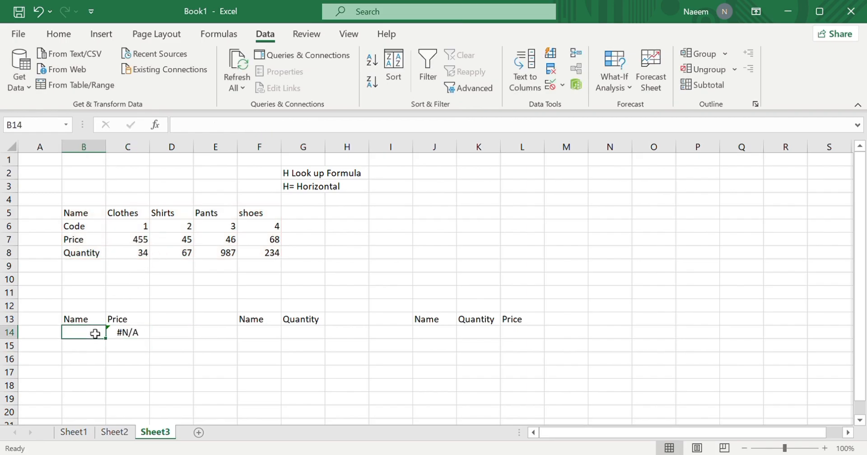
{"action": "type", "text": "SHir"}
{"action": "type", "text": "ta"}
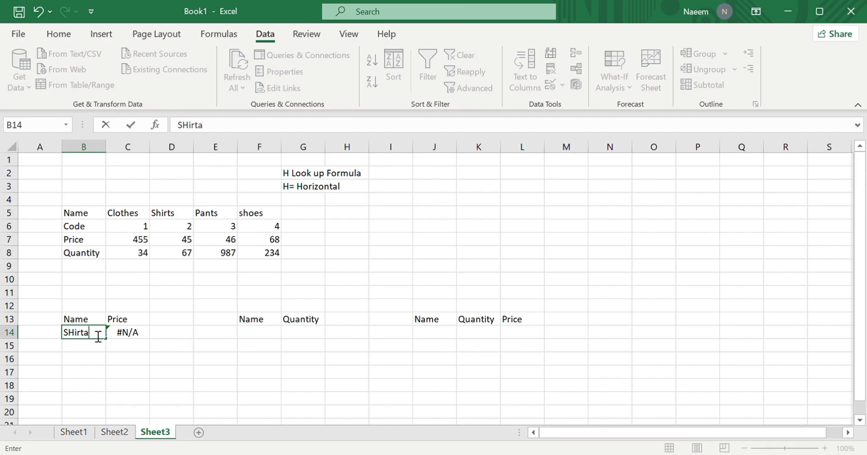
{"action": "type", "text": "s"}
{"action": "key", "text": "Return"}
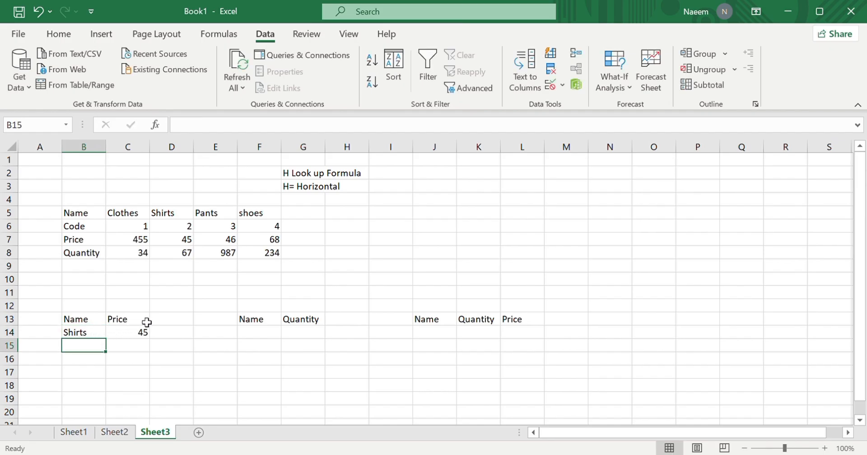
{"action": "left_click", "coordinate": [170, 244]}
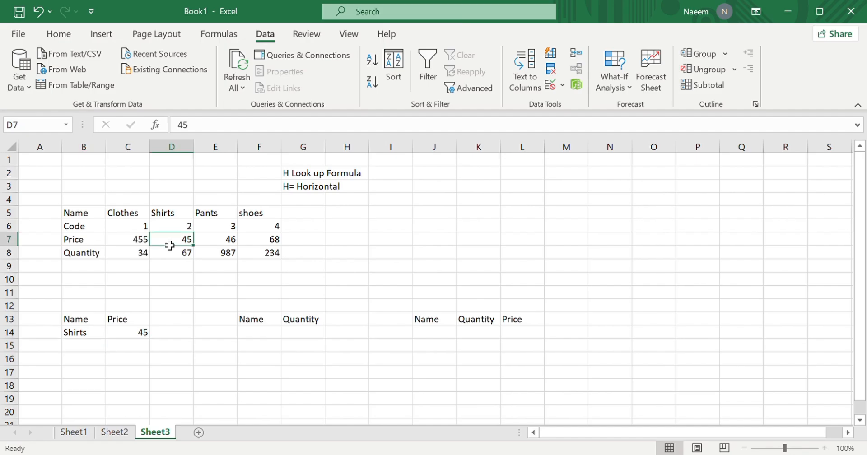
Enter the formula =HLOOKUP(F14,B5:F8,2,0) in cell G14 of the second lookup table
{"action": "left_click", "coordinate": [310, 334]}
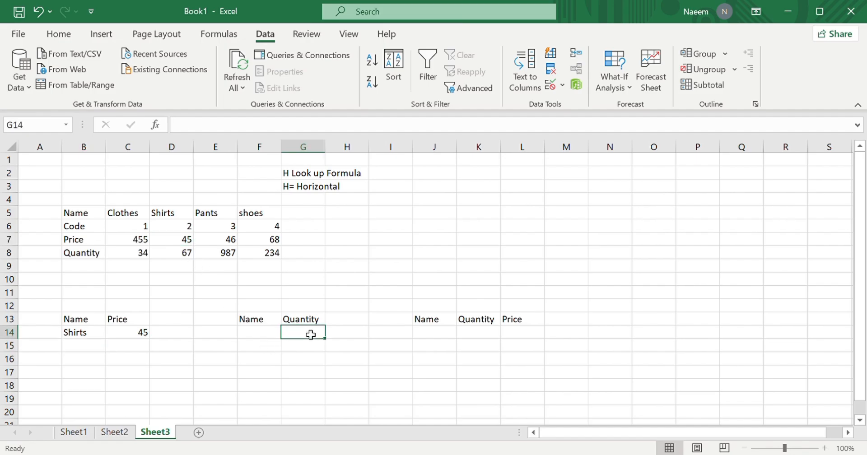
{"action": "type", "text": "=hl"}
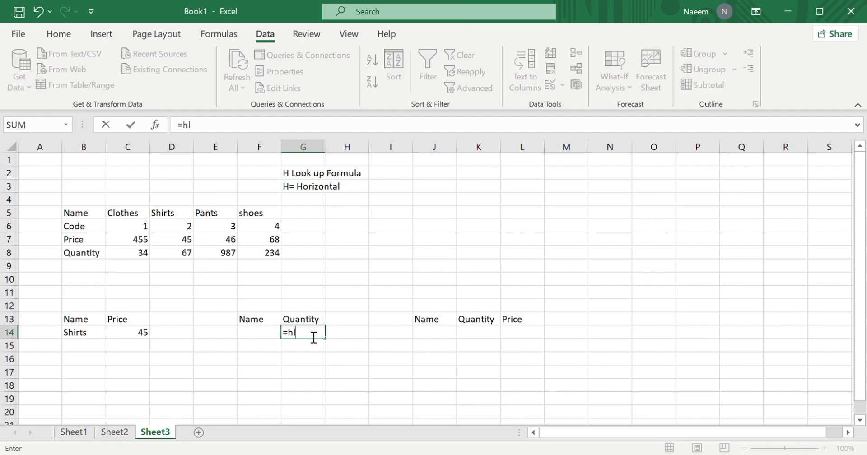
{"action": "type", "text": "ookup("}
{"action": "left_click", "coordinate": [256, 335]}
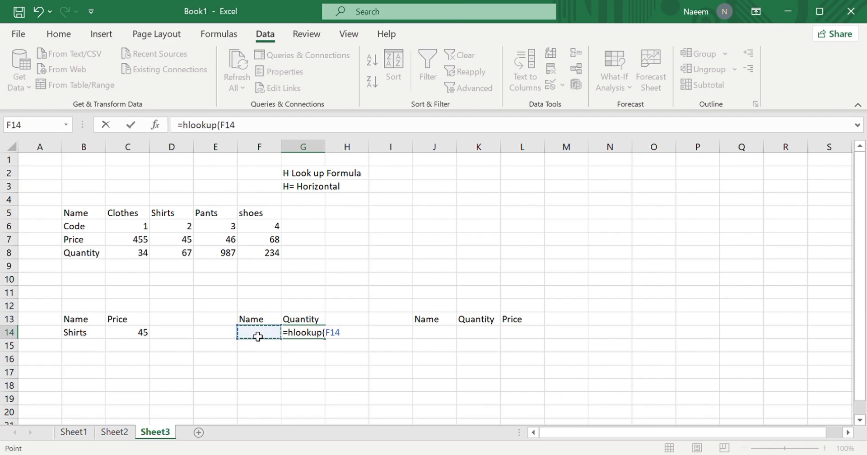
{"action": "type", "text": "m,"}
{"action": "key", "text": "BackSpace"}
{"action": "key", "text": "BackSpace"}
{"action": "type", "text": ","}
{"action": "left_click_drag", "start_coordinate": [80, 212], "coordinate": [270, 259]}
{"action": "type", "text": ","}
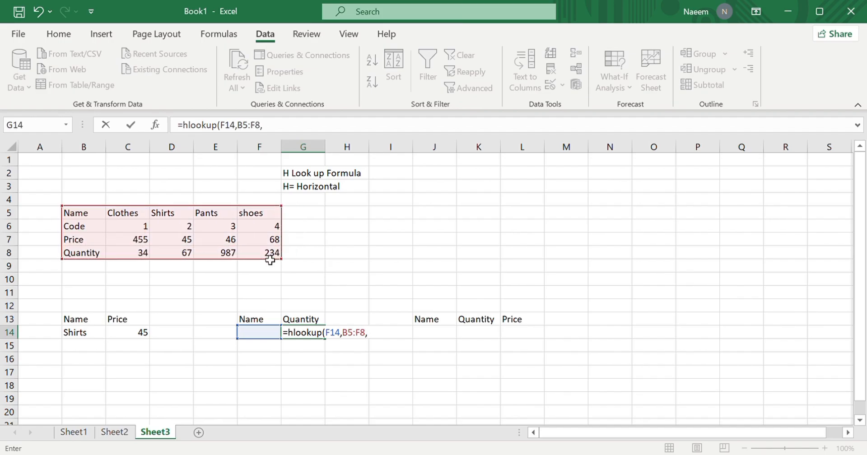
{"action": "type", "text": "2,0)"}
{"action": "key", "text": "Return"}
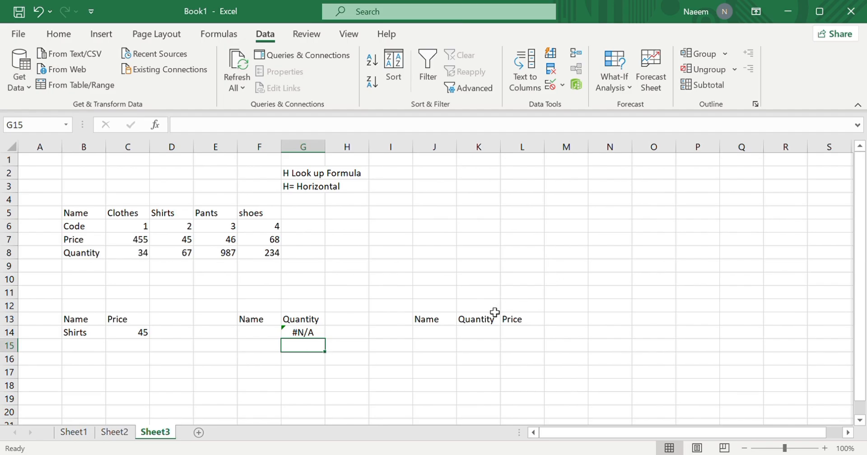
Copy the full HLOOKUP formula text from cell C14 for reuse in the third lookup table
{"action": "left_click", "coordinate": [484, 333]}
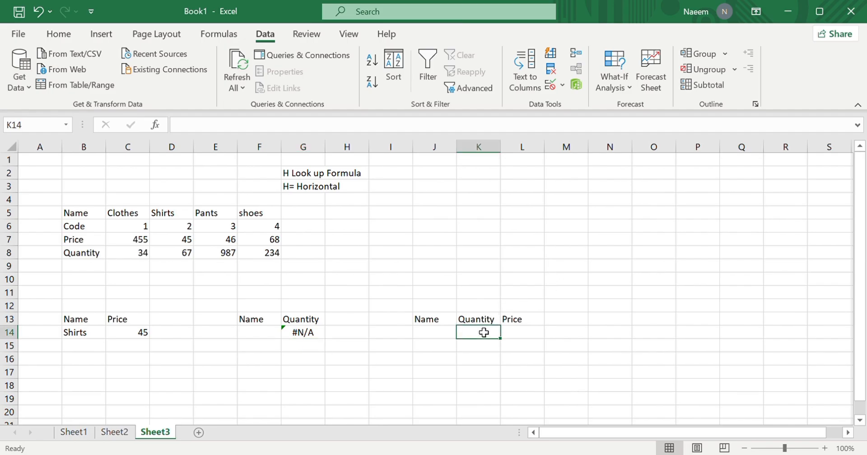
{"action": "left_click", "coordinate": [144, 337]}
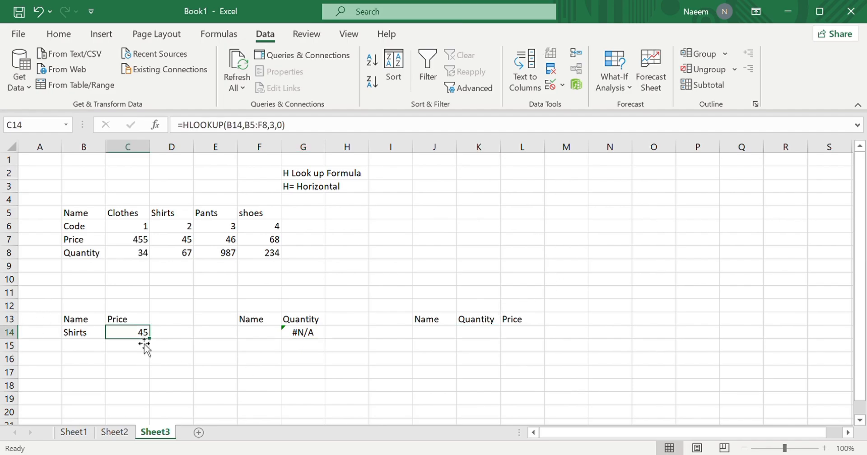
{"action": "left_click", "coordinate": [232, 127]}
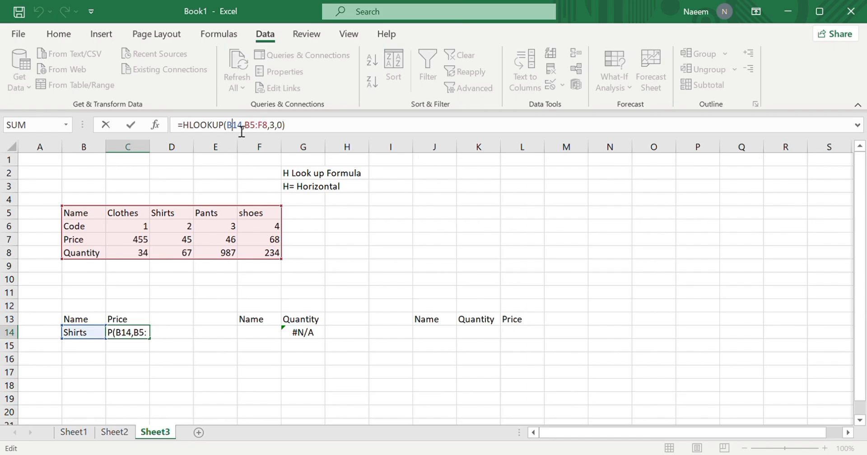
{"action": "triple_click", "coordinate": [242, 129]}
{"action": "key", "text": "ctrl+c"}
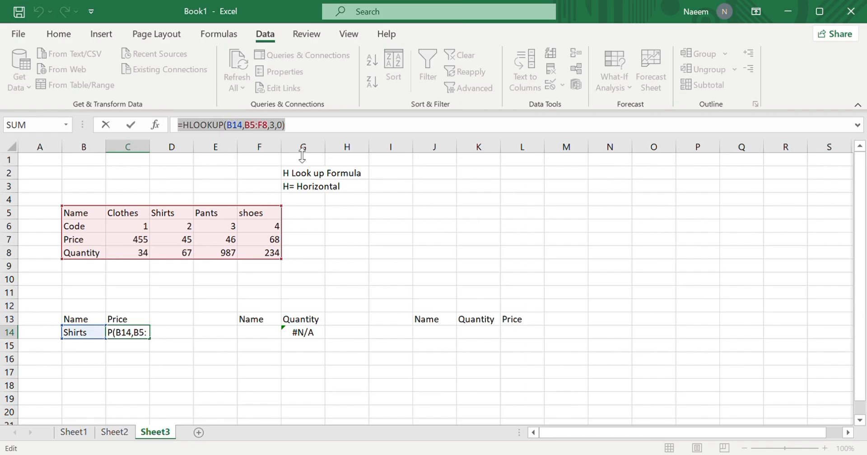
{"action": "type", "text": "="}
{"action": "left_click", "coordinate": [494, 332]}
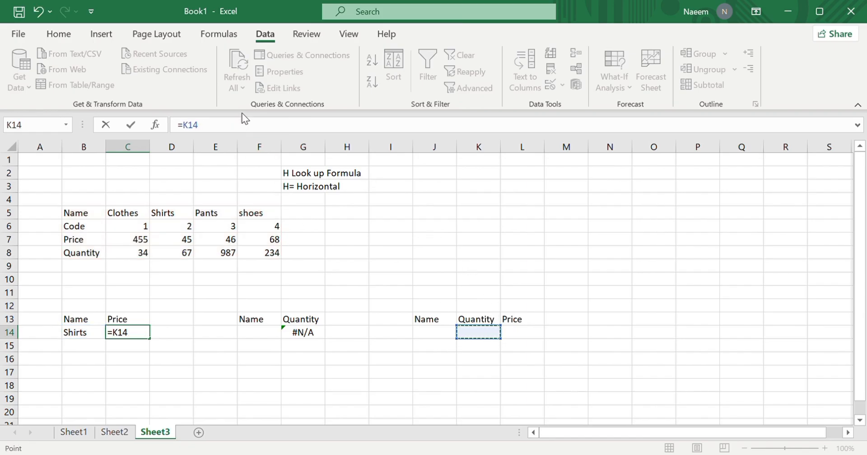
{"action": "key", "text": "BackSpace"}
{"action": "key", "text": "BackSpace"}
{"action": "key", "text": "BackSpace"}
{"action": "key", "text": "BackSpace"}
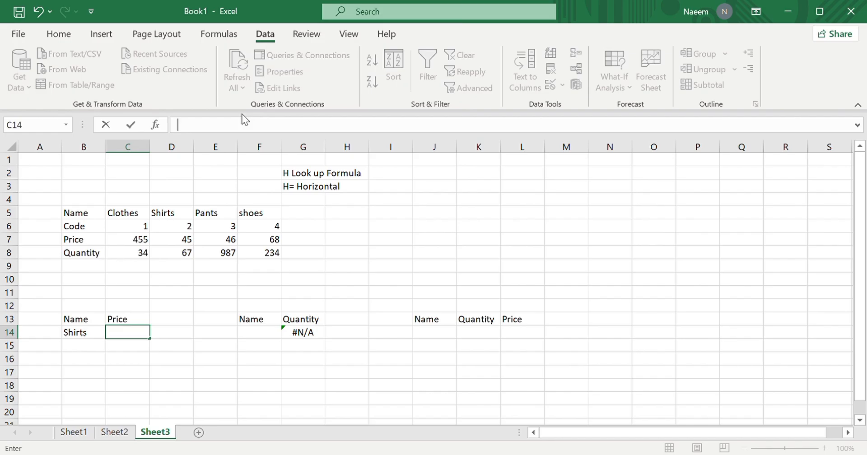
{"action": "key", "text": "ctrl+v"}
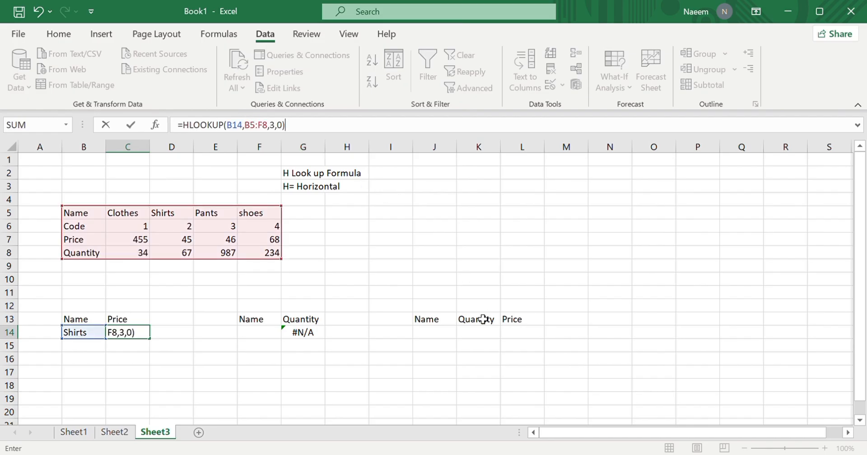
Paste the copied HLOOKUP formula into cell K14 of the third lookup table
{"action": "left_click", "coordinate": [478, 333]}
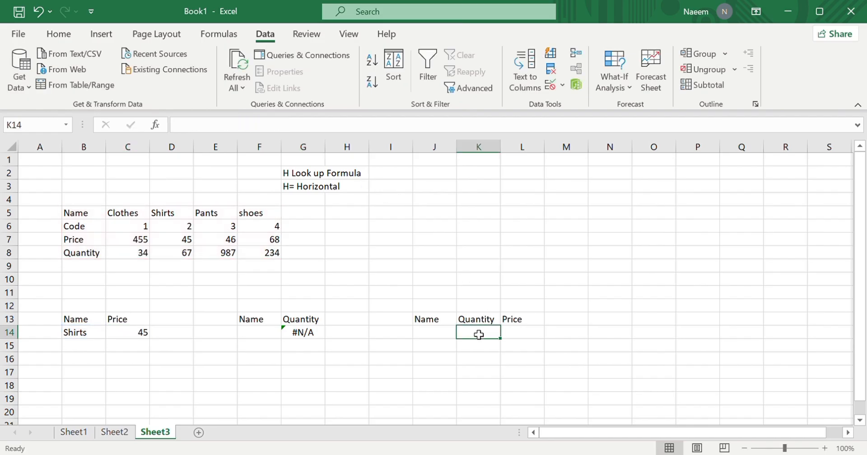
{"action": "left_click", "coordinate": [238, 131]}
{"action": "key", "text": "ctrl+v"}
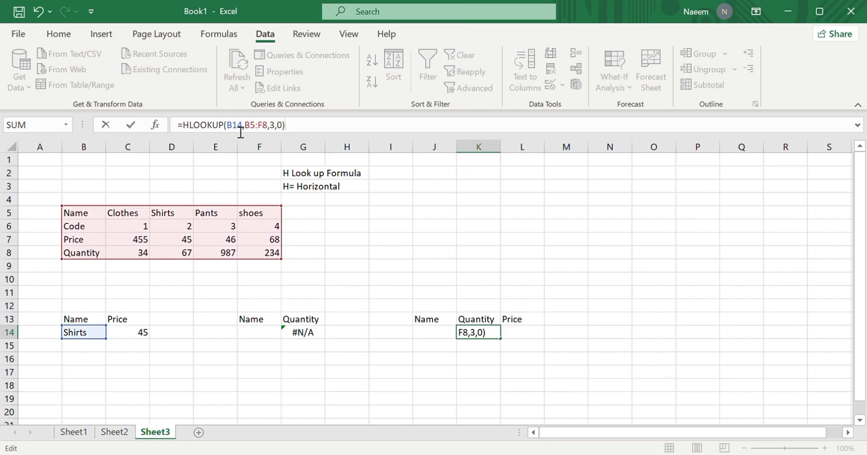
{"action": "left_click", "coordinate": [482, 348]}
{"action": "left_click", "coordinate": [533, 336]}
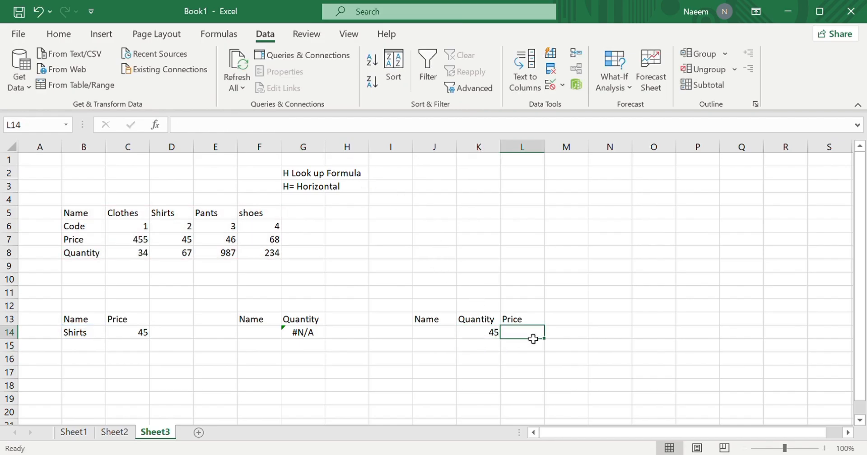
{"action": "double_click", "coordinate": [490, 335]}
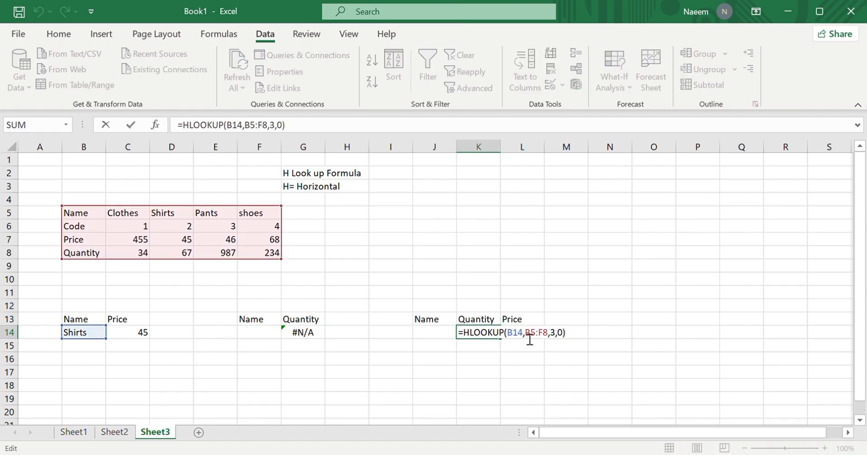
{"action": "key", "text": "BackSpace"}
{"action": "key", "text": "BackSpace"}
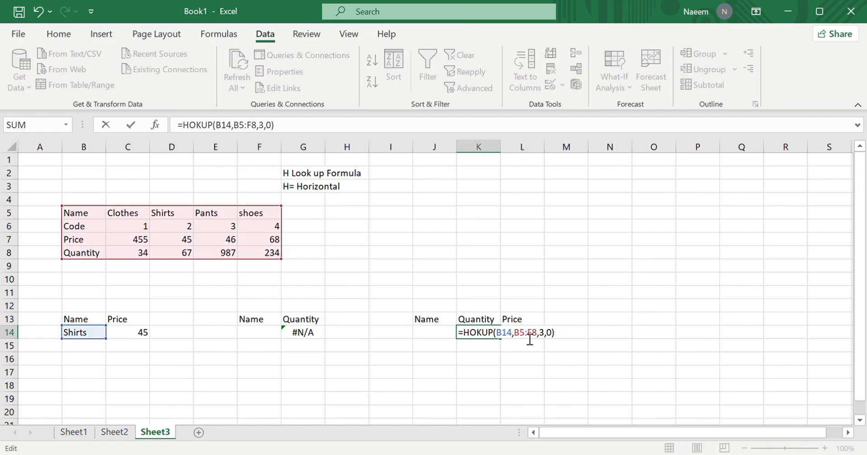
{"action": "type", "text": "lo"}
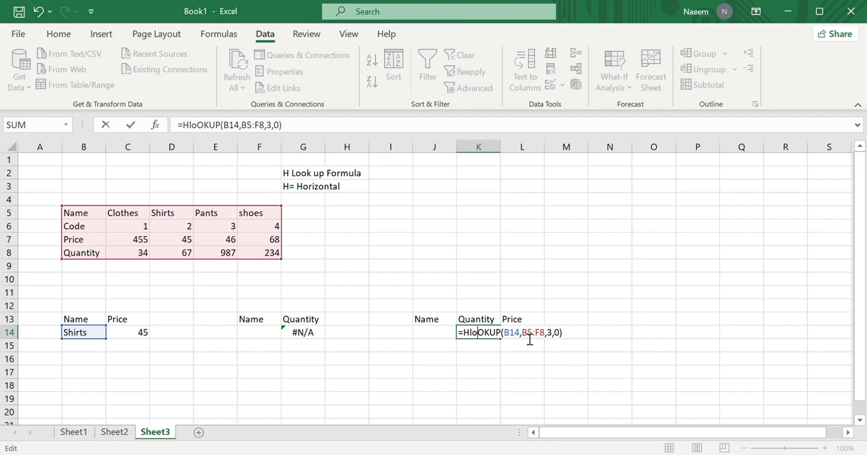
{"action": "key", "text": "Return"}
Replace the lookup value in K14's HLOOKUP formula with the name cell J14, giving =HLOOKUP(J14,B5:F8,3,0)
{"action": "left_click", "coordinate": [483, 333]}
{"action": "double_click", "coordinate": [483, 334]}
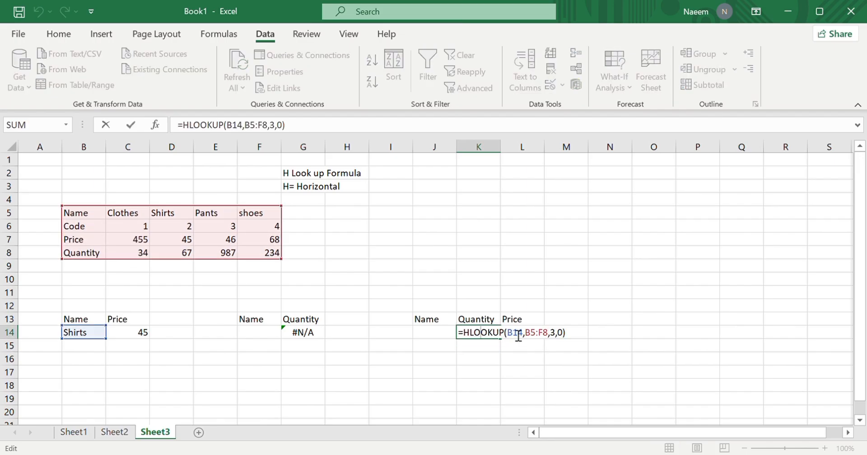
{"action": "key", "text": "BackSpace"}
{"action": "key", "text": "BackSpace"}
{"action": "key", "text": "BackSpace"}
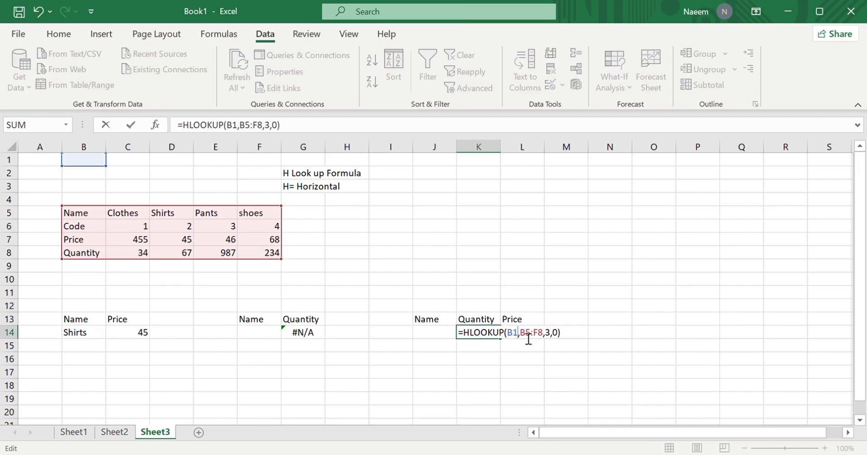
{"action": "left_click", "coordinate": [443, 335]}
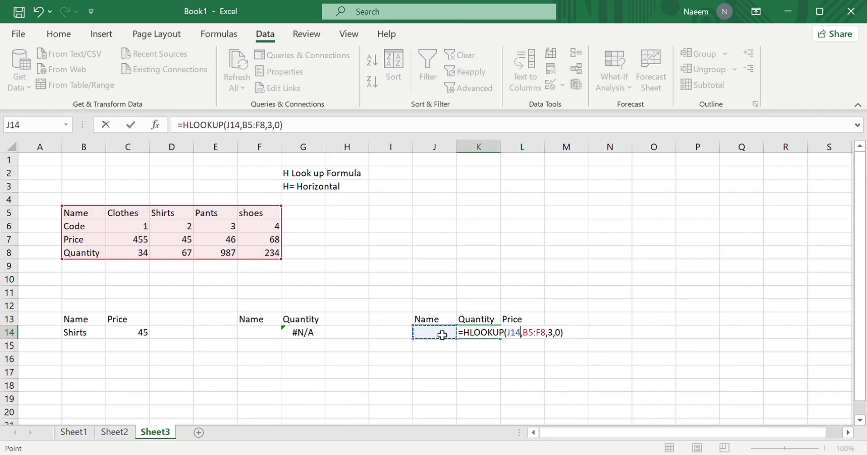
{"action": "key", "text": "Return"}
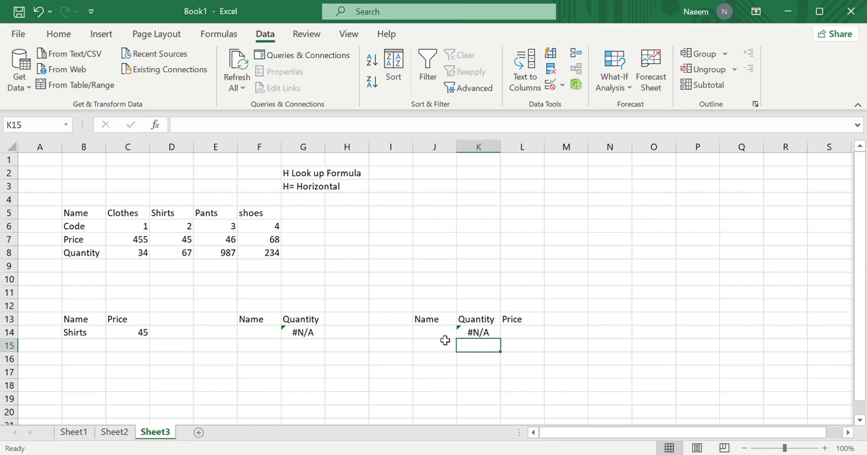
Swap the third lookup table's headings so that K13 reads Price and L13 reads Quantity
{"action": "left_click", "coordinate": [525, 335]}
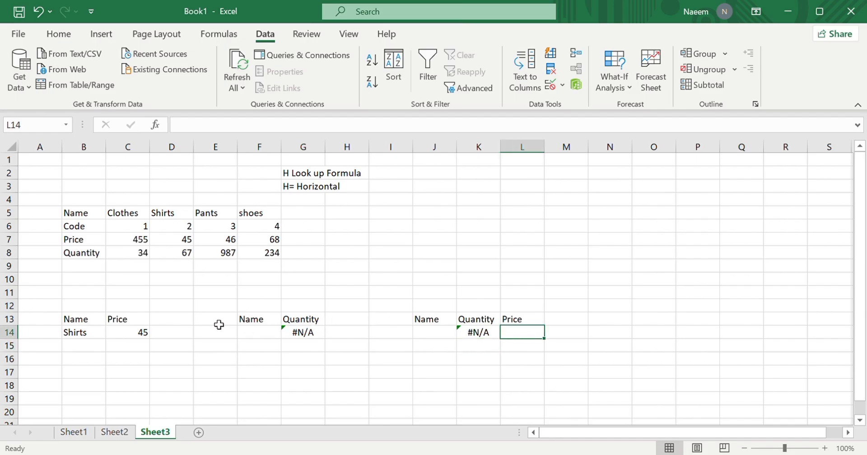
{"action": "left_click", "coordinate": [486, 334]}
{"action": "double_click", "coordinate": [487, 336]}
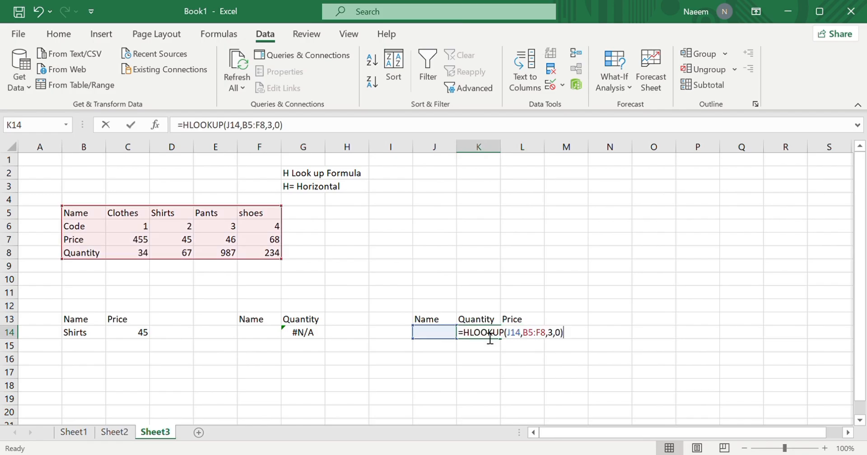
{"action": "left_click", "coordinate": [516, 322]}
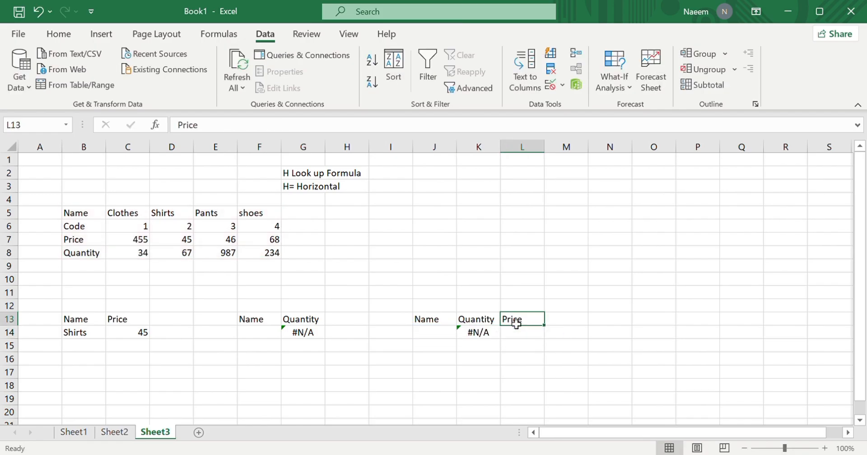
{"action": "key", "text": "ctrl+c"}
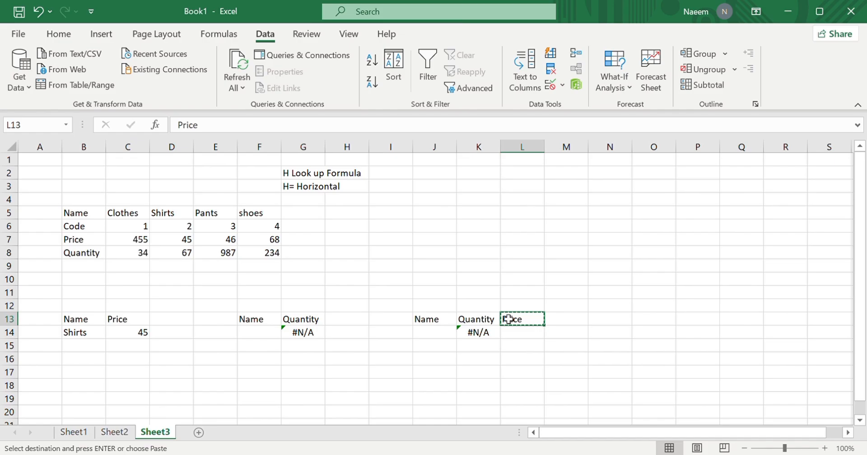
{"action": "left_click", "coordinate": [485, 323]}
{"action": "key", "text": "ctrl+v"}
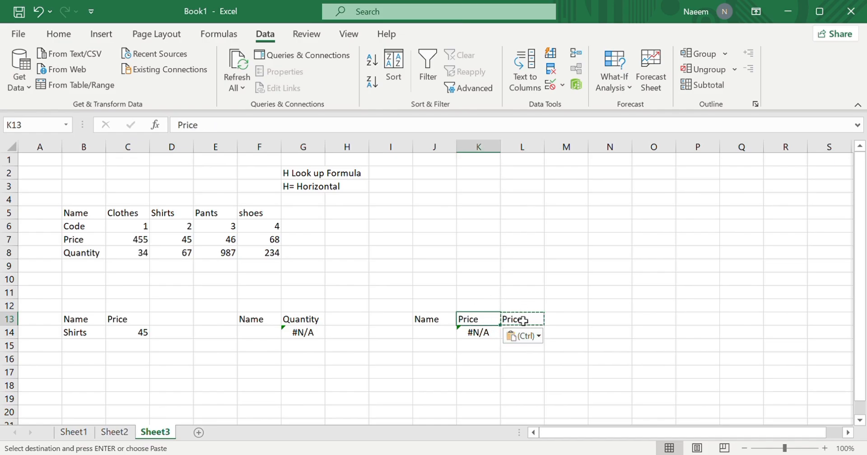
{"action": "left_click", "coordinate": [526, 321]}
{"action": "key", "text": "BackSpace"}
{"action": "type", "text": "Quan"}
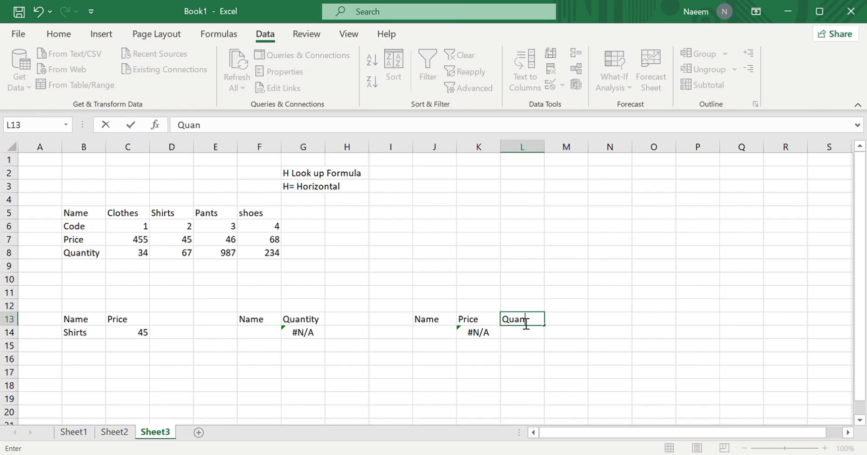
{"action": "type", "text": "tity"}
Enter the formula =HLOOKUP(J14,B5:F8,4,0) in cell L14 to look up the quantity by name
{"action": "left_click", "coordinate": [531, 337]}
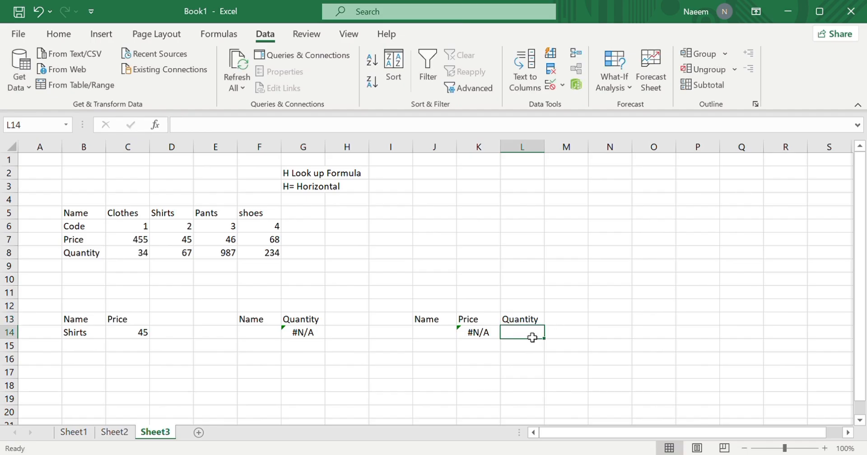
{"action": "type", "text": "=hlookup("}
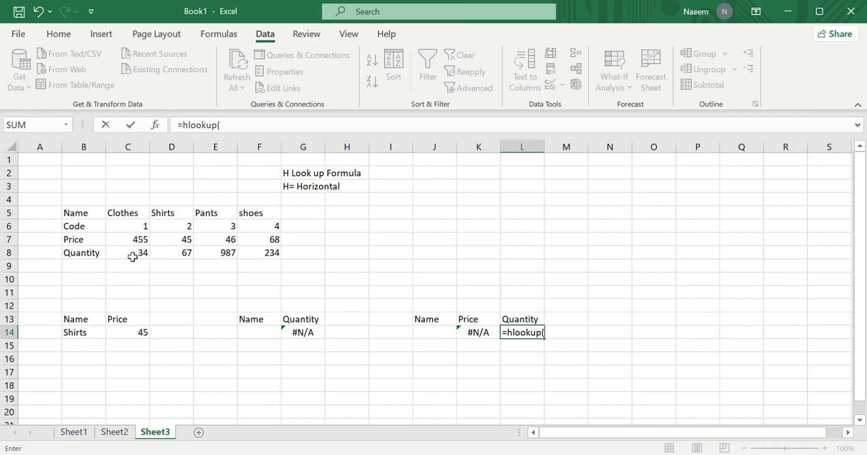
{"action": "left_click", "coordinate": [445, 334]}
{"action": "type", "text": ","}
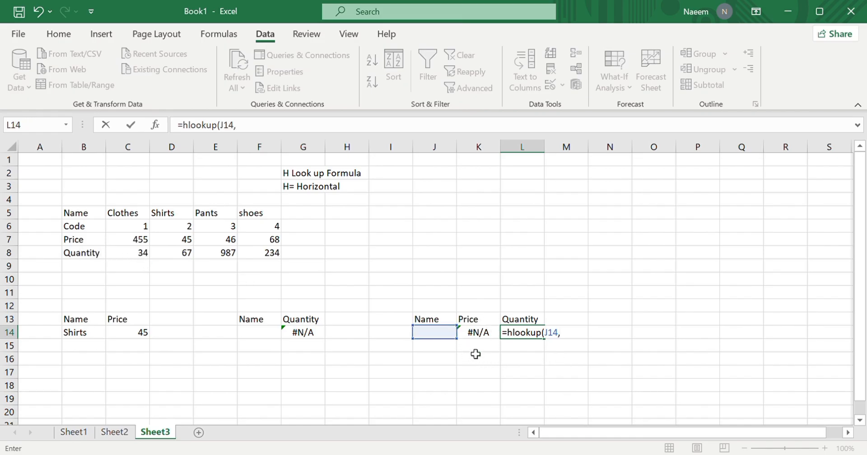
{"action": "mouse_move", "coordinate": [87, 214]}
{"action": "left_mouse_down"}
{"action": "mouse_move", "coordinate": [280, 235]}
{"action": "mouse_move", "coordinate": [271, 254]}
{"action": "left_mouse_up"}
{"action": "type", "text": ","}
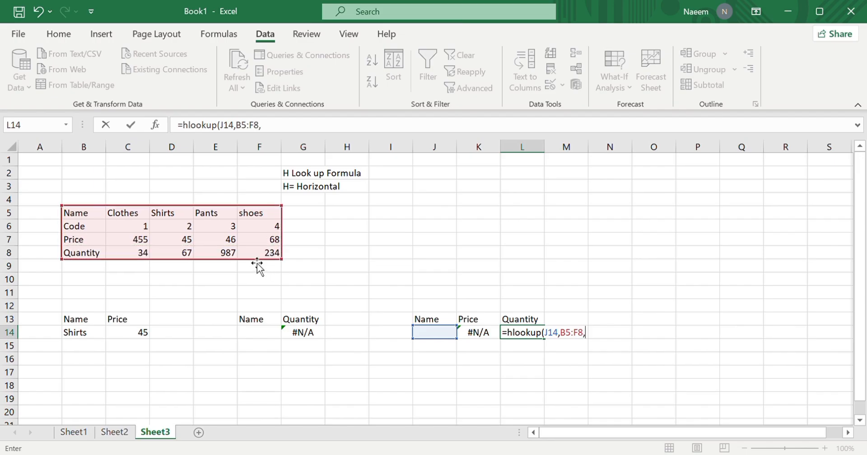
{"action": "type", "text": "4,0)"}
{"action": "key", "text": "Return"}
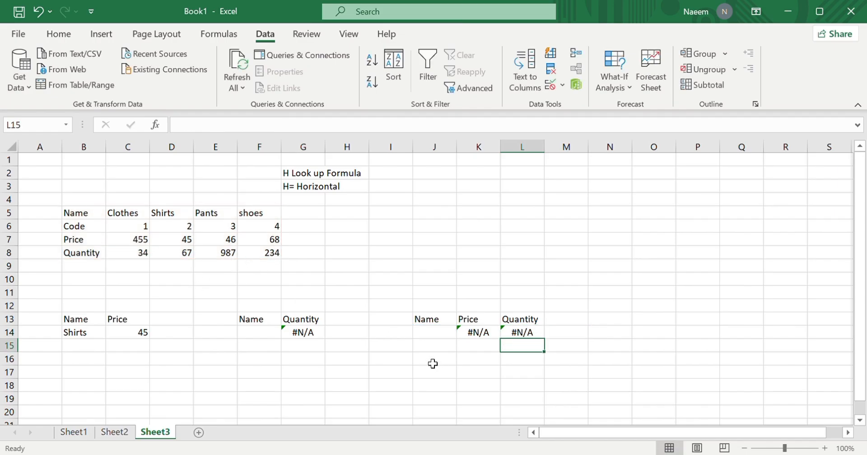
Add a data validation drop-down list to cell J14 using the item names in C5:F5 as the source
{"action": "left_click", "coordinate": [439, 345]}
{"action": "left_click", "coordinate": [445, 332]}
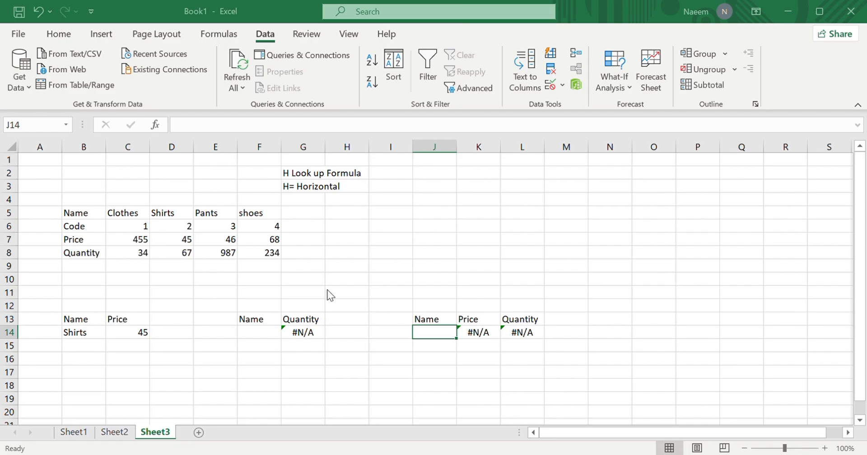
{"action": "left_click", "coordinate": [281, 246]}
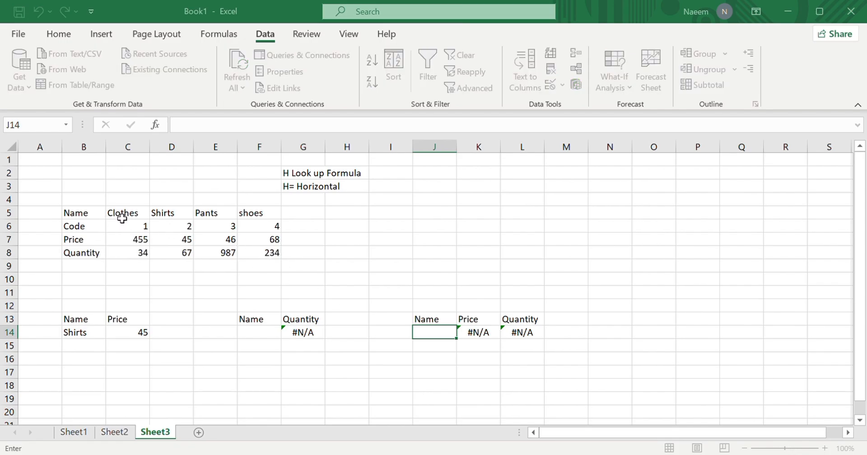
{"action": "left_click_drag", "start_coordinate": [122, 219], "coordinate": [242, 220]}
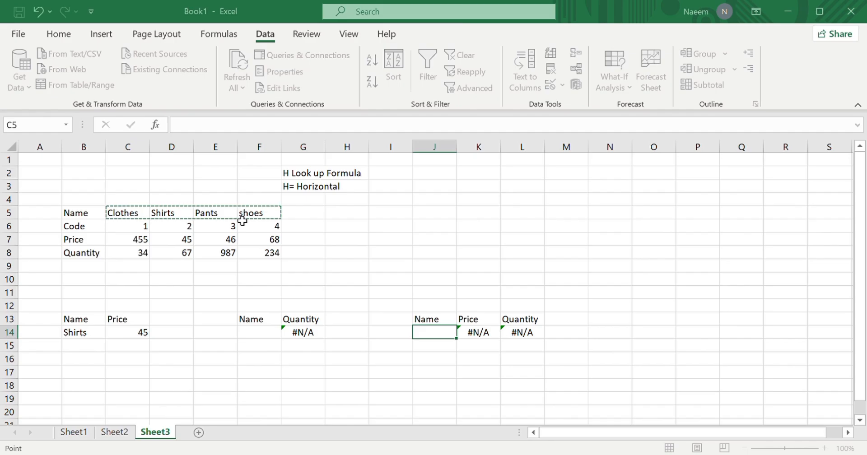
{"action": "left_click", "coordinate": [370, 132]}
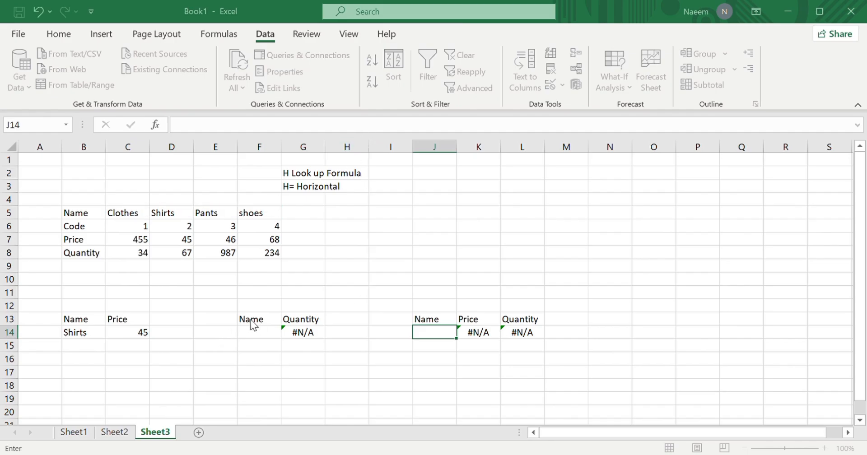
{"action": "left_click", "coordinate": [265, 322]}
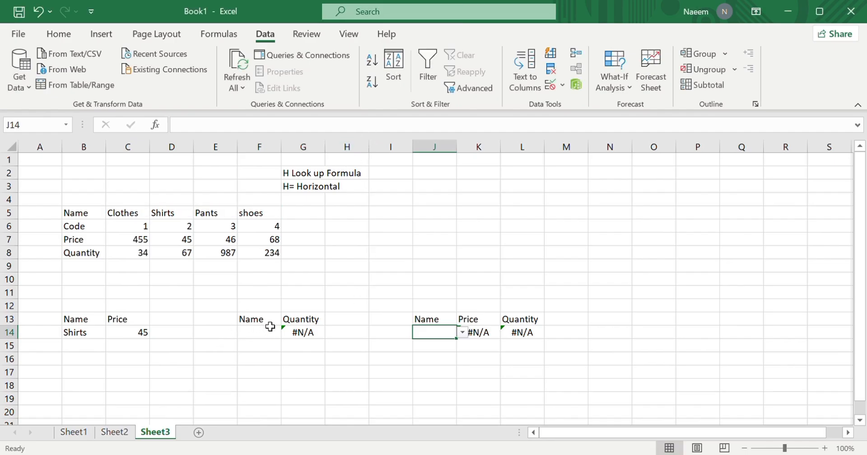
Test the drop-down list in J14 by choosing Clothes and switching the selection to shoes
{"action": "left_click", "coordinate": [462, 333]}
{"action": "left_click", "coordinate": [449, 352]}
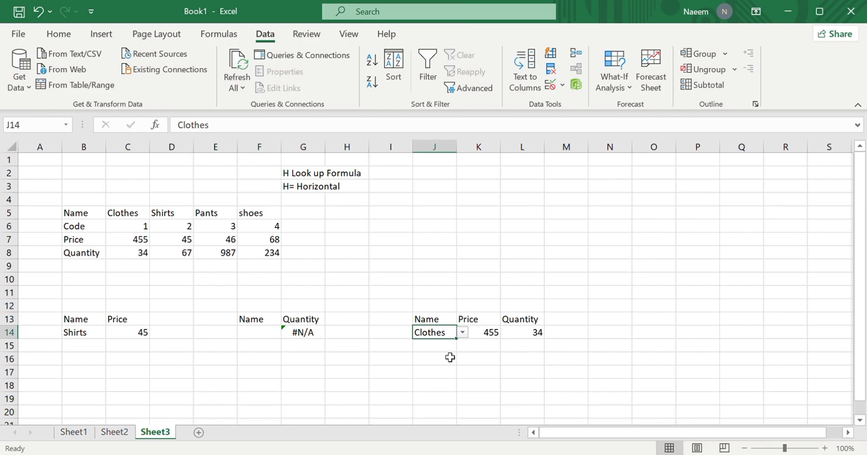
{"action": "left_click", "coordinate": [461, 333]}
{"action": "left_click", "coordinate": [439, 370]}
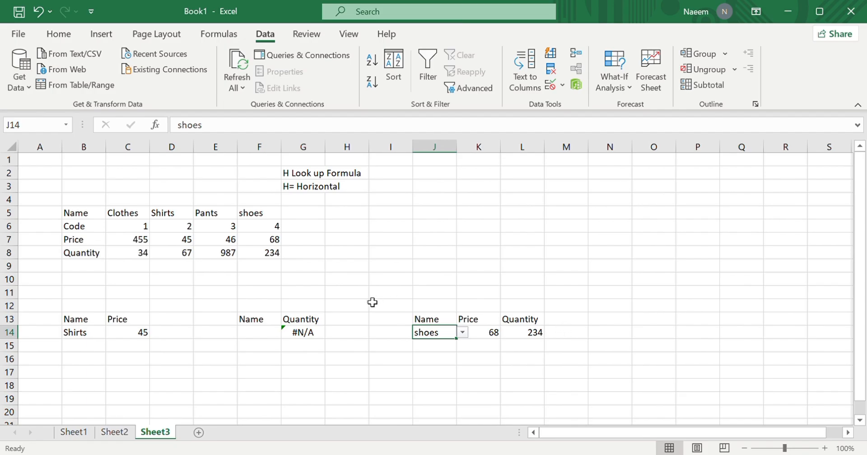
Enter Shirts as the lookup name in cell F14 of the second lookup table
{"action": "left_click", "coordinate": [276, 339]}
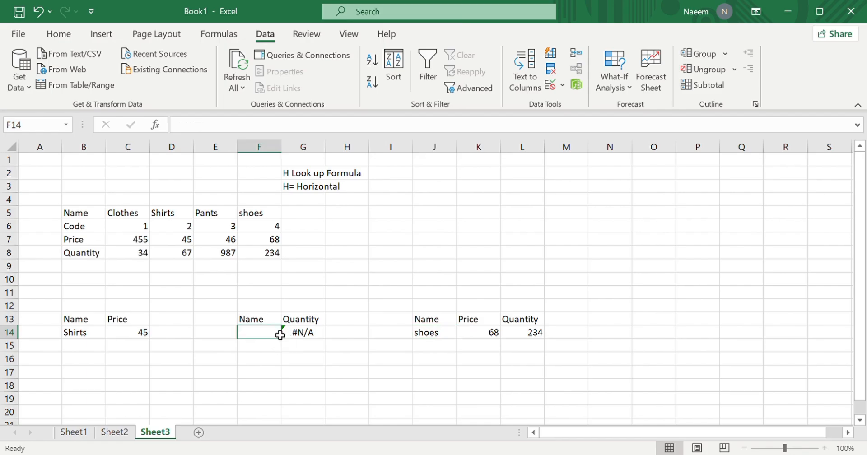
{"action": "type", "text": "SHi"}
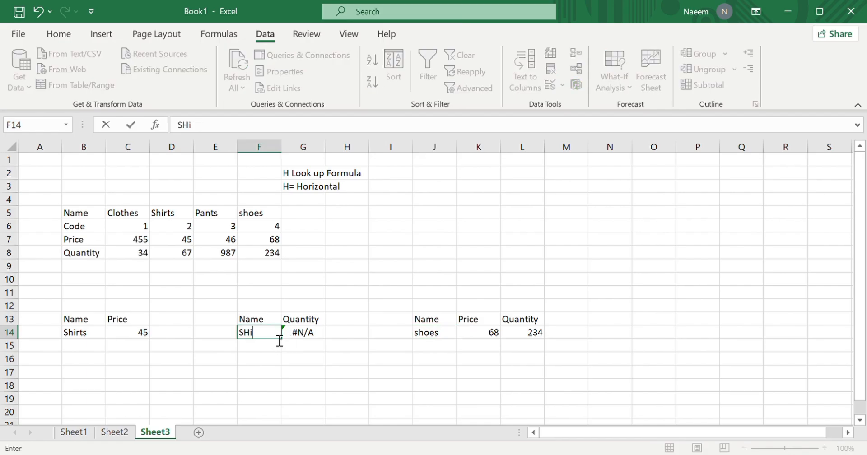
{"action": "type", "text": "rts"}
{"action": "key", "text": "Return"}
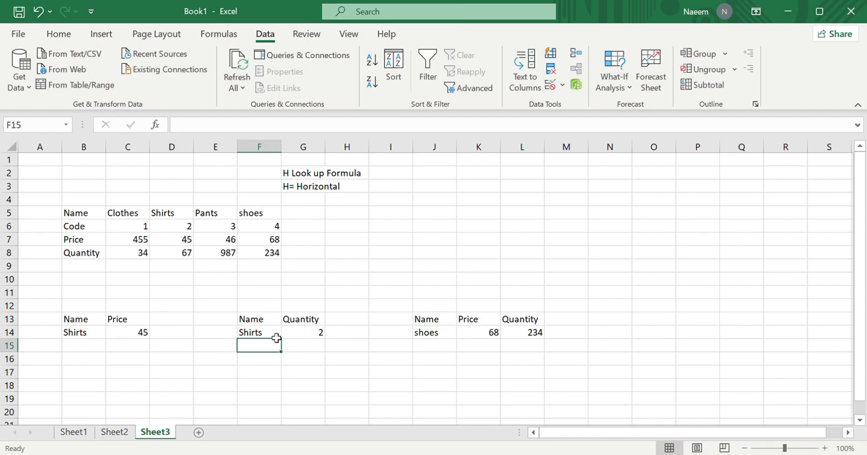
Correct the row index in G14's HLOOKUP formula to 4 so that it looks up the Quantity row
{"action": "double_click", "coordinate": [310, 334]}
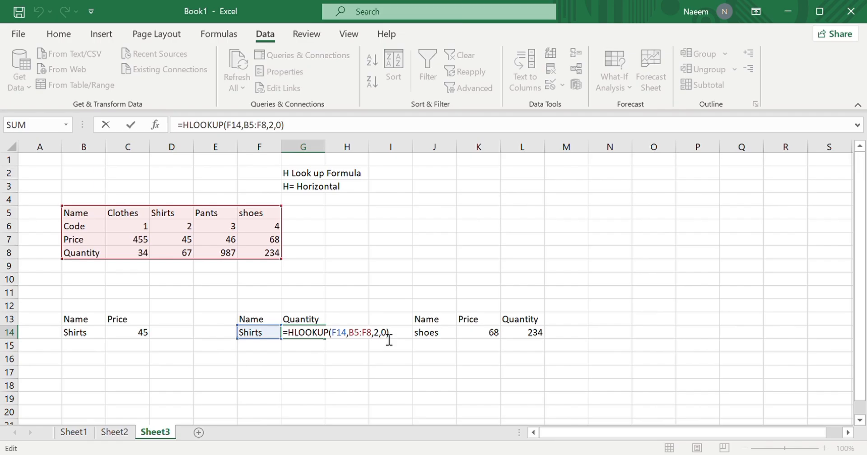
{"action": "key", "text": "Left"}
{"action": "key", "text": "Left"}
{"action": "key", "text": "BackSpace"}
{"action": "key", "text": "BackSpace"}
{"action": "type", "text": "3"}
{"action": "key", "text": "BackSpace"}
{"action": "type", "text": "4,"}
{"action": "key", "text": "Return"}
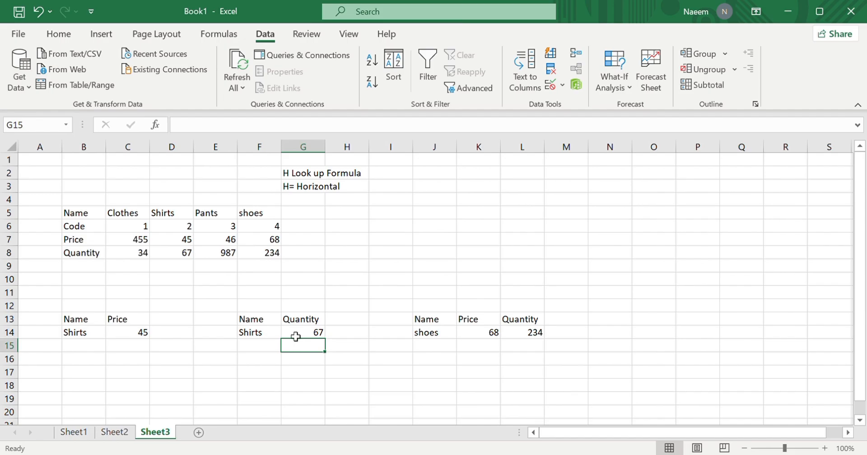
{"action": "left_click", "coordinate": [258, 345]}
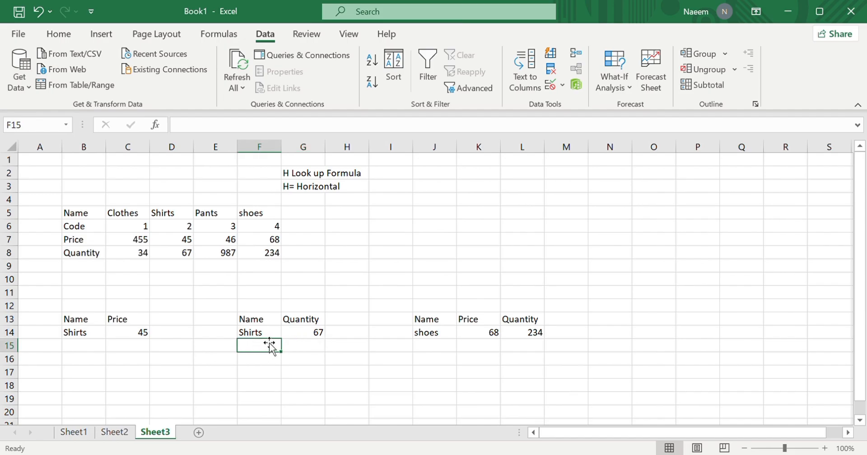